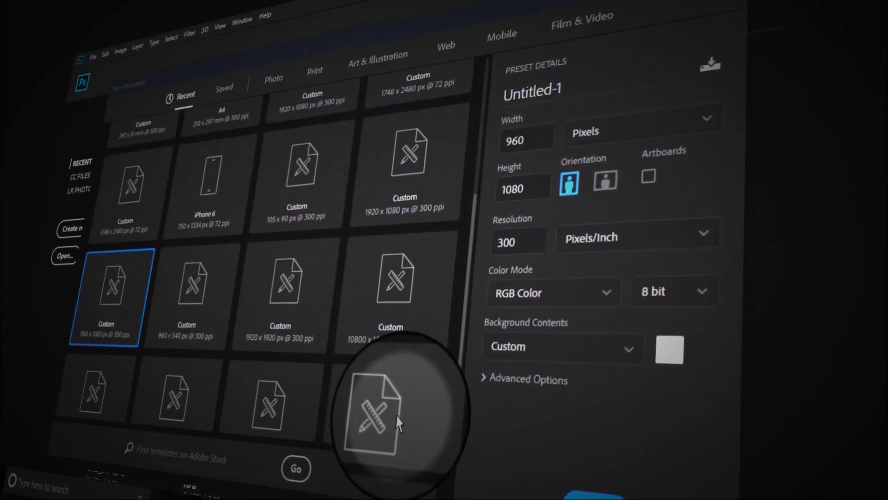
Step: Set the new document size to 1.88 × 3.14 inches in portrait orientation
{"action": "left_click", "coordinate": [661, 115]}
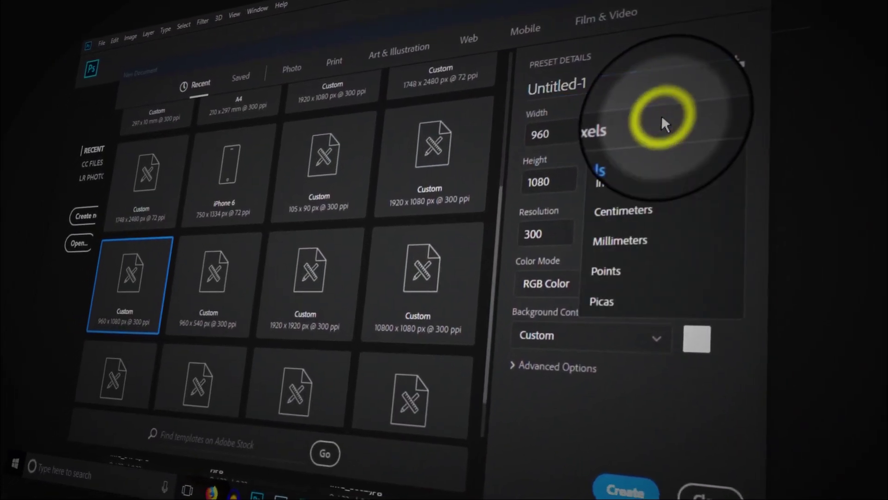
{"action": "left_click", "coordinate": [645, 173]}
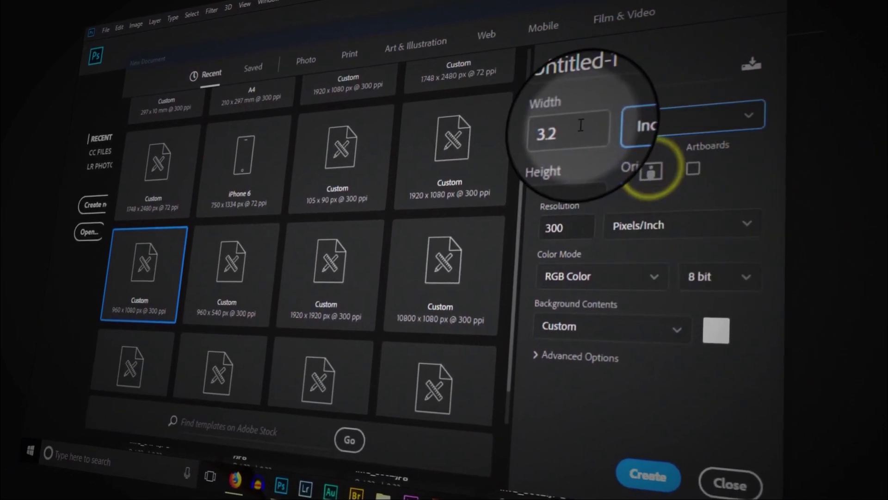
{"action": "double_click", "coordinate": [580, 125]}
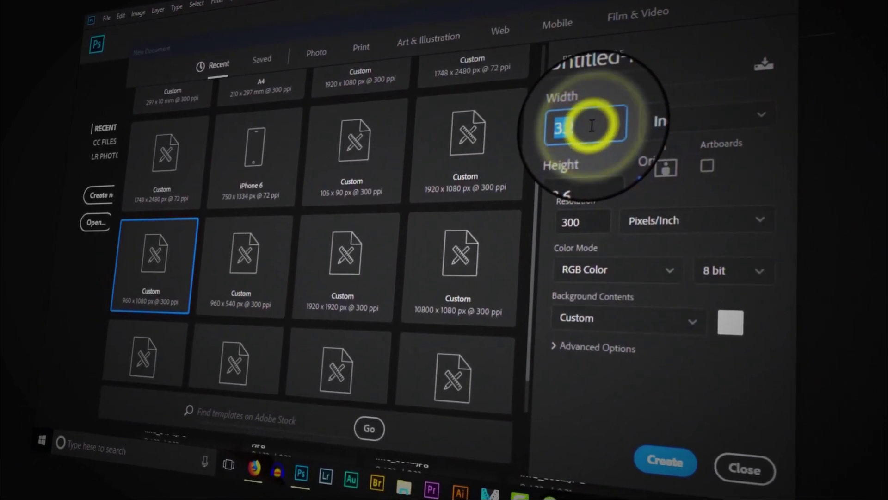
{"action": "type", "text": "1.8"}
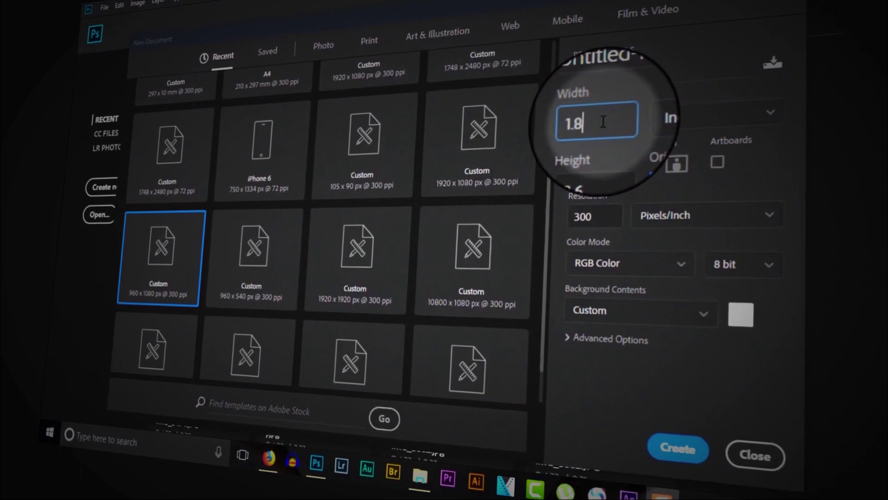
{"action": "type", "text": "8"}
{"action": "double_click", "coordinate": [602, 165]}
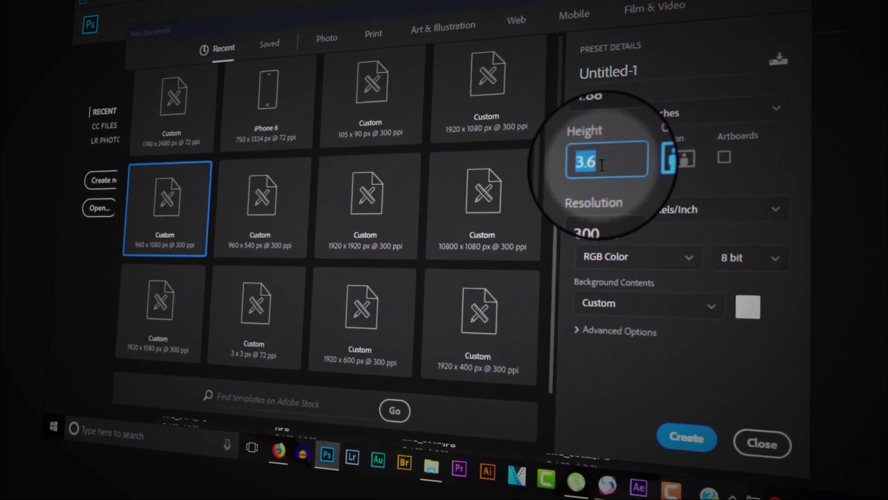
{"action": "type", "text": "3.14"}
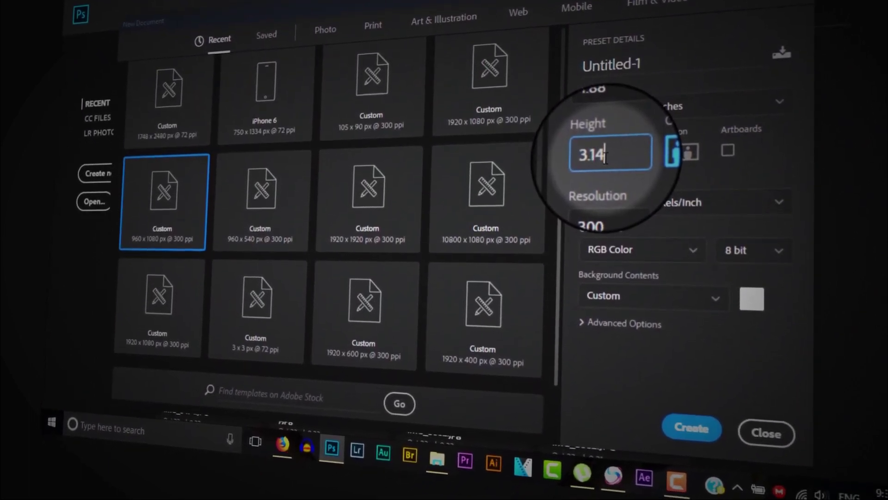
{"action": "left_click", "coordinate": [651, 149]}
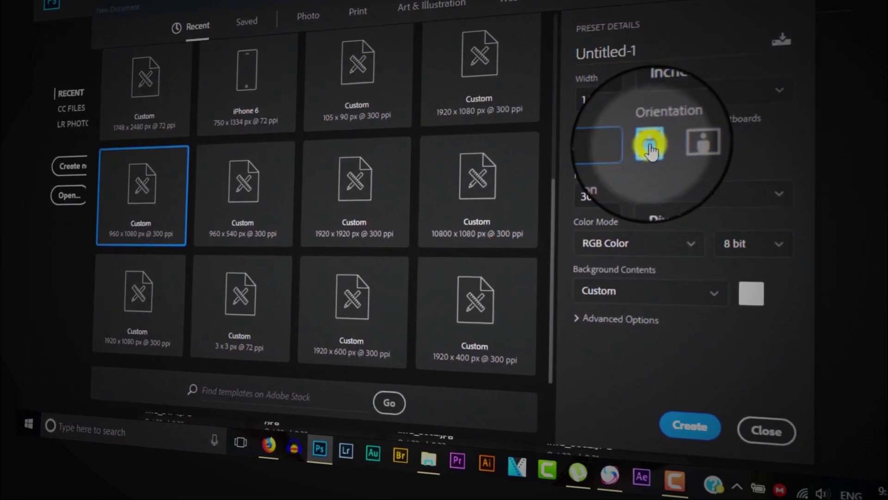
Step: Keep 300 ppi resolution, switch the colour mode to CMYK Color, and create the document
{"action": "double_click", "coordinate": [602, 194]}
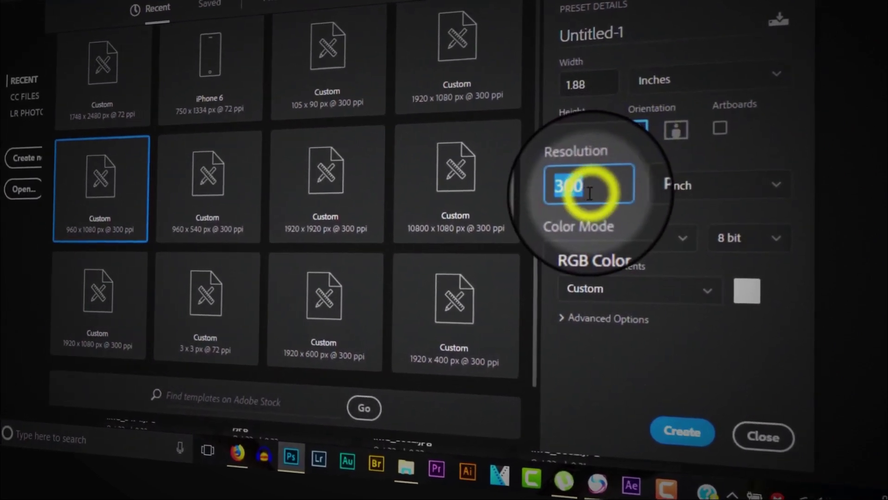
{"action": "left_click", "coordinate": [593, 236]}
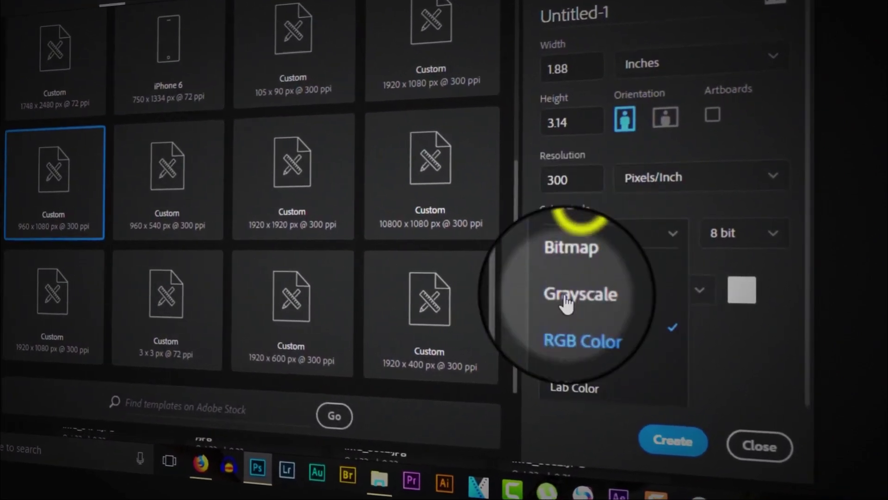
{"action": "left_click", "coordinate": [561, 350]}
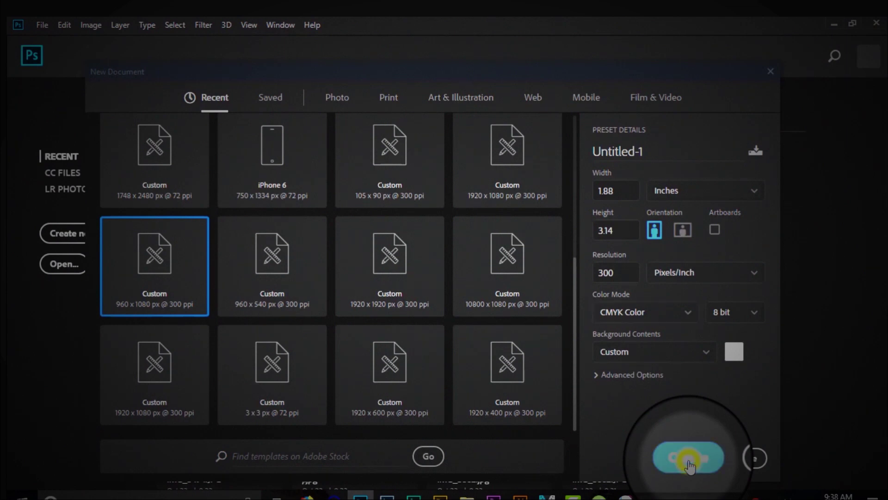
{"action": "left_click", "coordinate": [688, 458]}
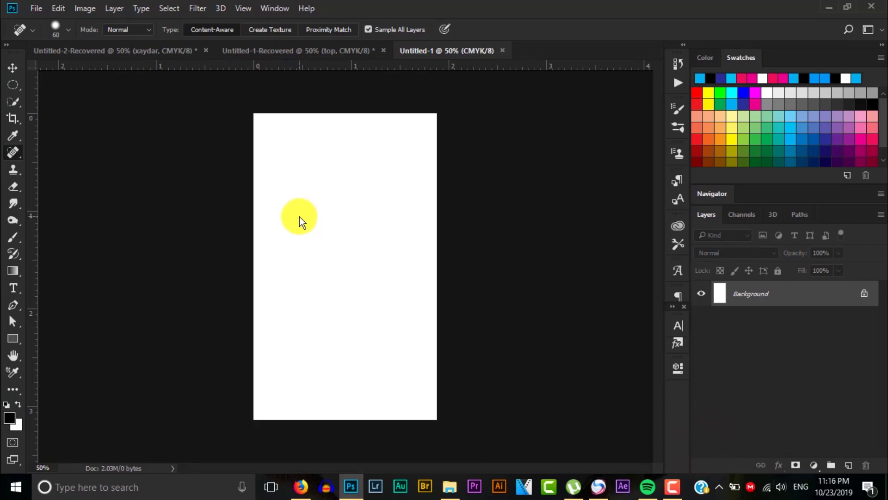
Step: Draw a dark blue circle on the card with the Ellipse tool
{"action": "right_click", "coordinate": [12, 340]}
{"action": "left_click", "coordinate": [46, 359]}
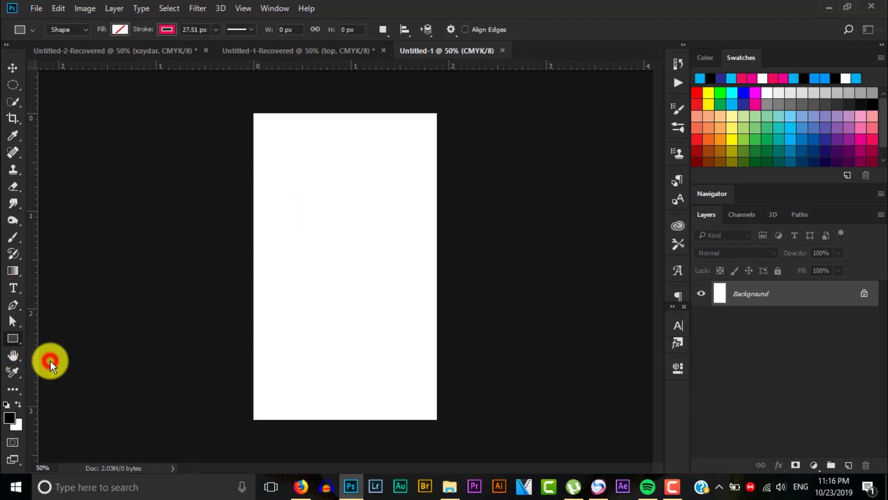
{"action": "left_click", "coordinate": [119, 29]}
{"action": "left_click", "coordinate": [128, 194]}
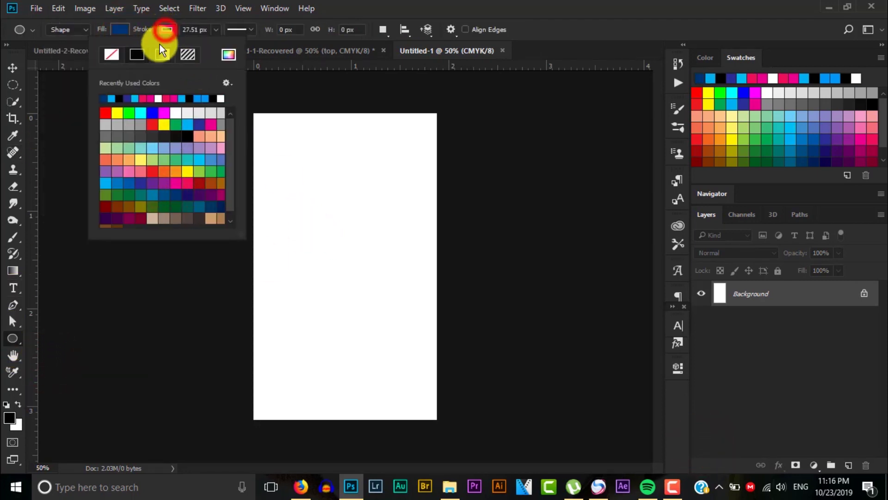
{"action": "left_click", "coordinate": [181, 54]}
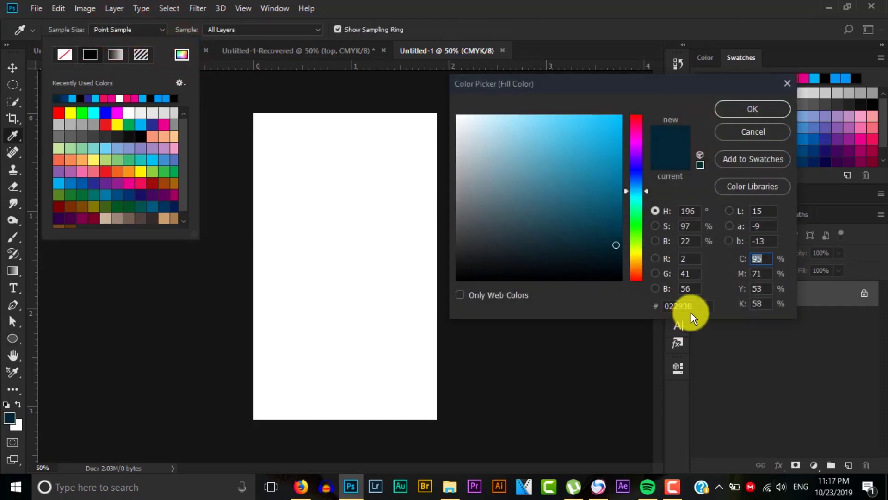
{"action": "key", "text": "Return"}
{"action": "mouse_move", "coordinate": [280, 208]}
{"action": "left_mouse_down"}
{"action": "mouse_move", "coordinate": [416, 339]}
{"action": "mouse_move", "coordinate": [424, 361]}
{"action": "left_mouse_up"}
Step: Enlarge the circle, move it to the bottom edge, and stretch it into a wide flat ellipse
{"action": "key", "text": "ctrl+t"}
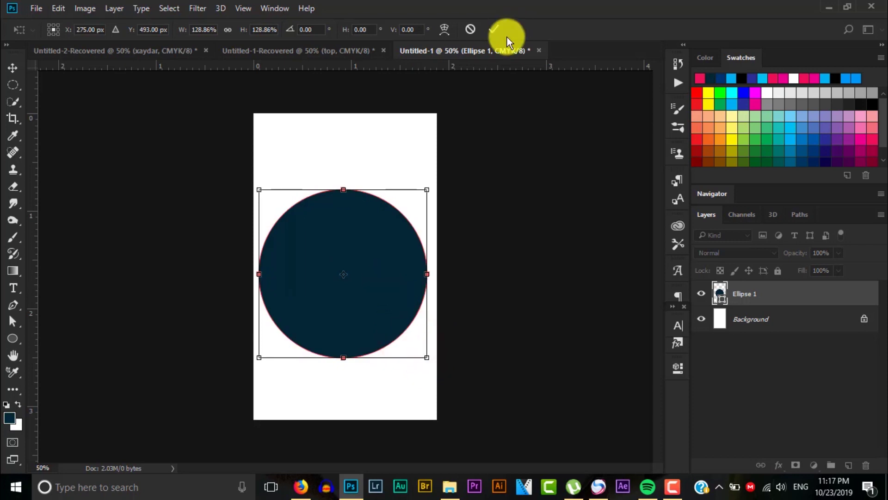
{"action": "left_click", "coordinate": [494, 29]}
{"action": "key", "text": "v"}
{"action": "left_click_drag", "start_coordinate": [357, 271], "coordinate": [360, 401]}
{"action": "key", "text": "ctrl+t"}
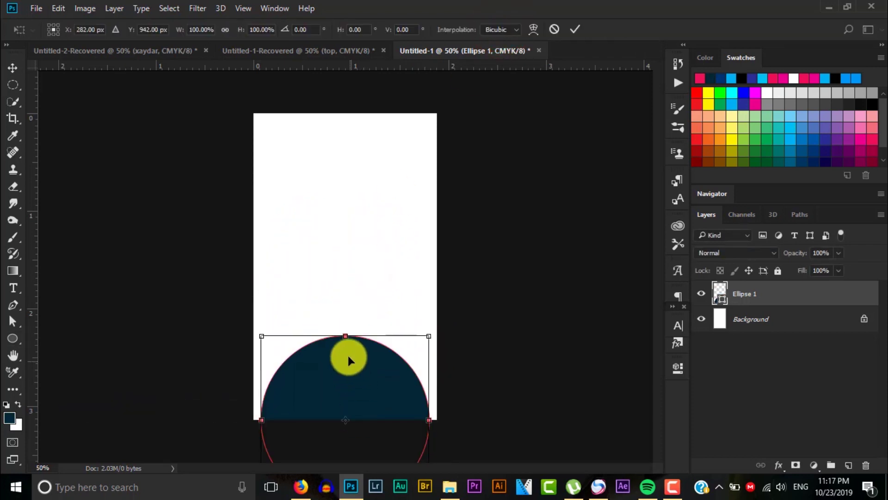
{"action": "left_click_drag", "start_coordinate": [346, 337], "coordinate": [346, 357]}
{"action": "left_click_drag", "start_coordinate": [429, 419], "coordinate": [615, 421]}
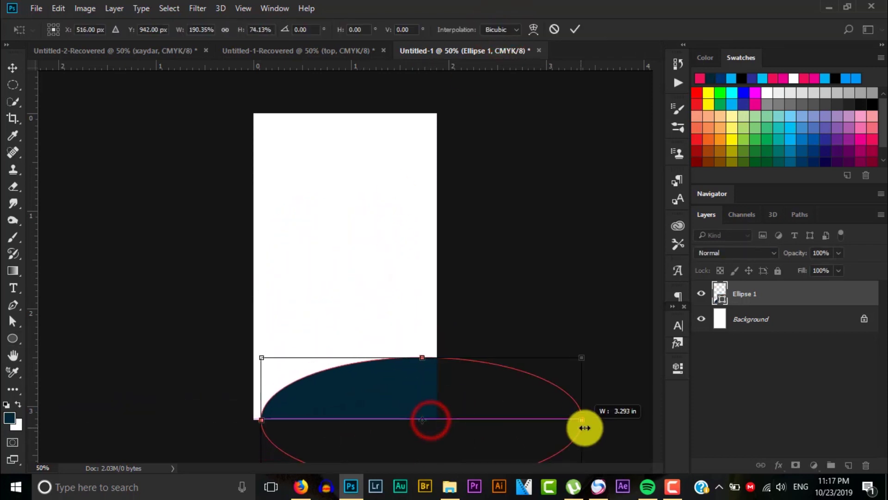
{"action": "mouse_move", "coordinate": [438, 357]}
{"action": "left_mouse_down"}
{"action": "mouse_move", "coordinate": [421, 402]}
{"action": "mouse_move", "coordinate": [448, 389]}
{"action": "mouse_move", "coordinate": [442, 397]}
{"action": "left_mouse_up"}
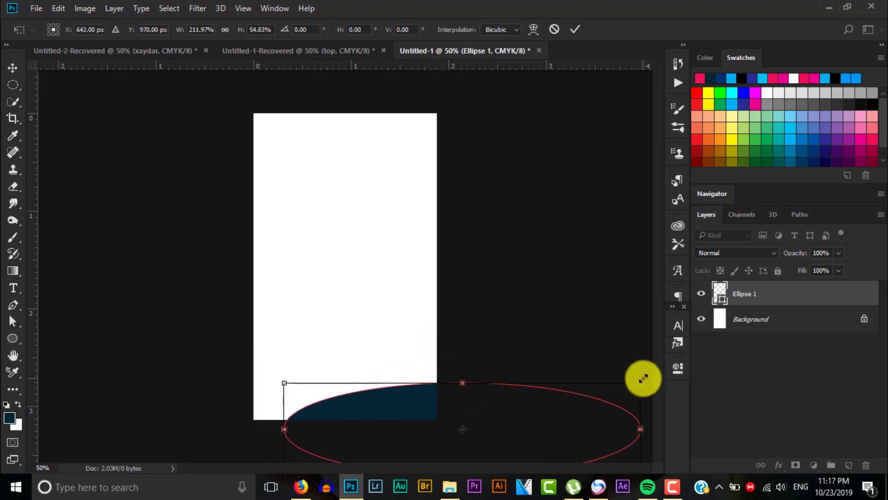
Step: Fine-tune the ellipse's tilt, height and width into a curved band, then commit it
{"action": "left_click_drag", "start_coordinate": [643, 378], "coordinate": [621, 371]}
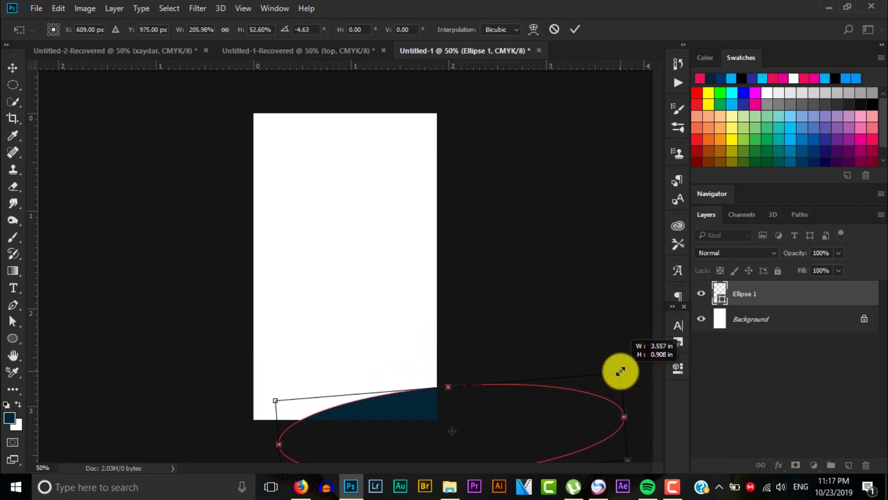
{"action": "left_click_drag", "start_coordinate": [403, 409], "coordinate": [405, 398]}
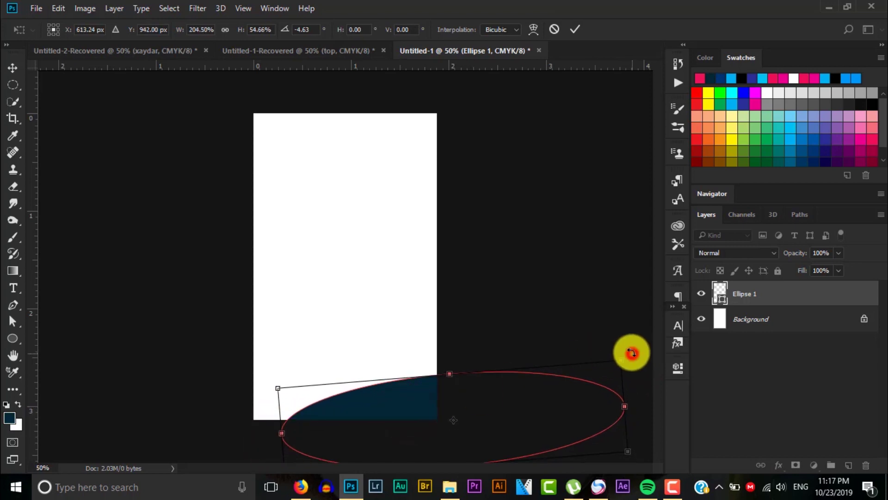
{"action": "left_click_drag", "start_coordinate": [632, 353], "coordinate": [631, 367]}
{"action": "left_click_drag", "start_coordinate": [452, 371], "coordinate": [453, 377]}
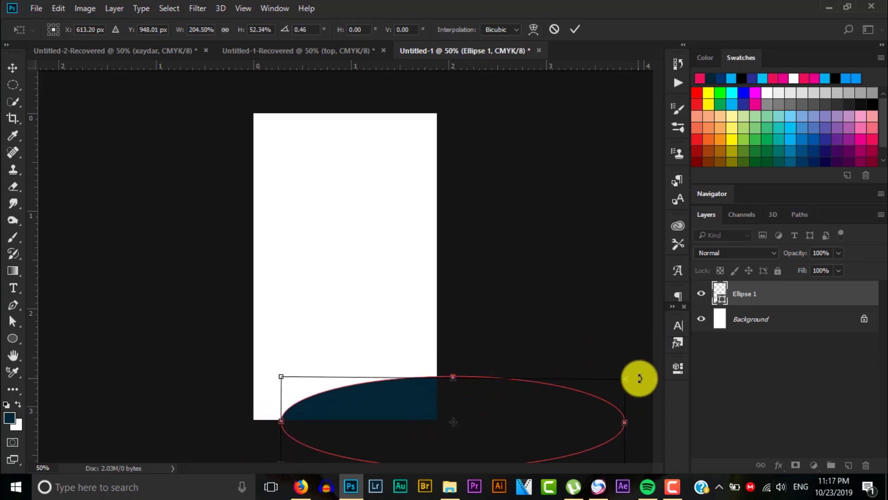
{"action": "left_click_drag", "start_coordinate": [625, 423], "coordinate": [567, 419]}
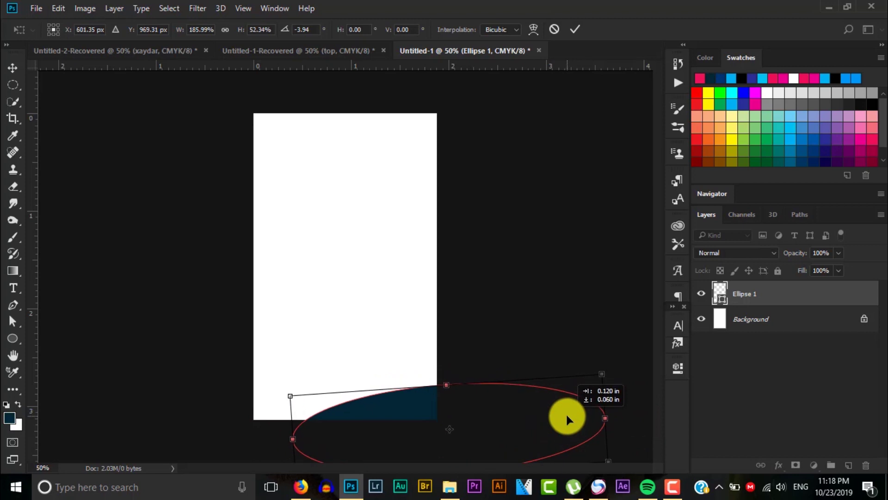
{"action": "key", "text": "Return"}
{"action": "left_click", "coordinate": [741, 321]}
Step: Duplicate the ellipse, place the copy below the original, and give it a lighter blue fill
{"action": "left_click", "coordinate": [396, 402]}
{"action": "key", "text": "ctrl+j"}
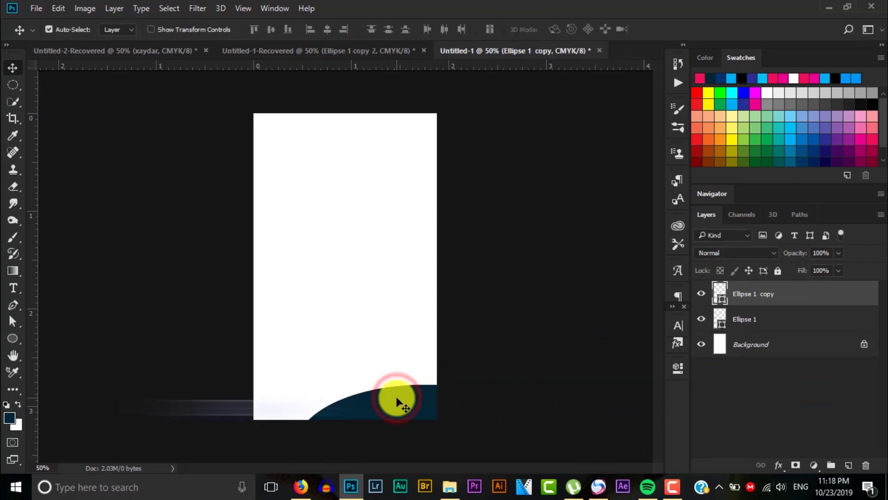
{"action": "double_click", "coordinate": [754, 294]}
{"action": "left_click", "coordinate": [752, 390]}
{"action": "left_click_drag", "start_coordinate": [756, 295], "coordinate": [753, 323]}
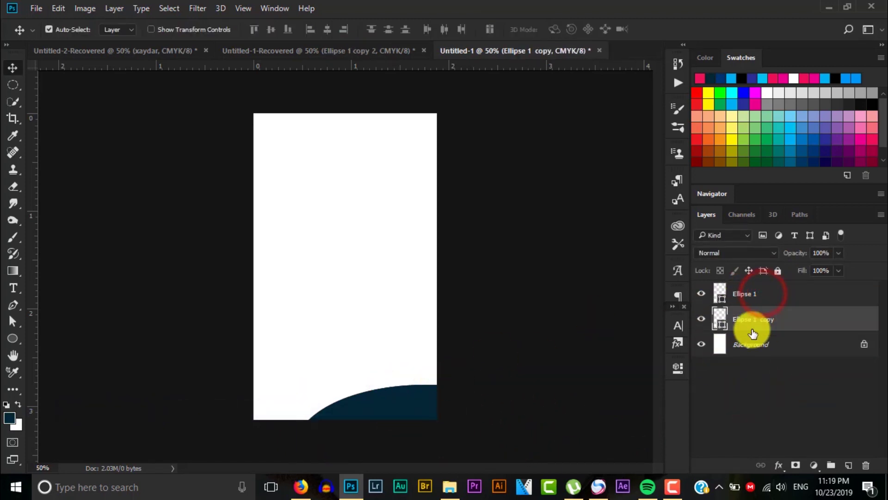
{"action": "double_click", "coordinate": [720, 319]}
{"action": "left_click", "coordinate": [604, 217]}
{"action": "key", "text": "Return"}
Step: Rotate and reposition the lighter blue ellipse copy along the bottom wave
{"action": "key", "text": "ctrl+t"}
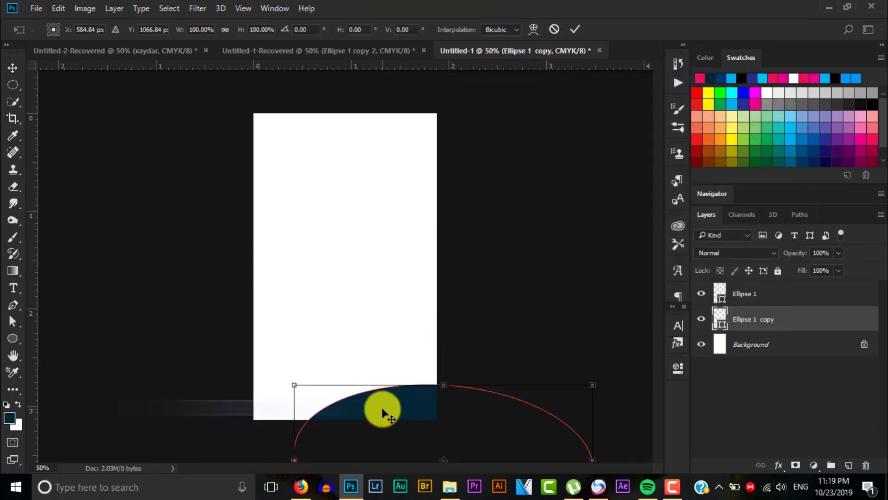
{"action": "left_click_drag", "start_coordinate": [445, 406], "coordinate": [445, 399]}
{"action": "left_click_drag", "start_coordinate": [599, 372], "coordinate": [594, 350]}
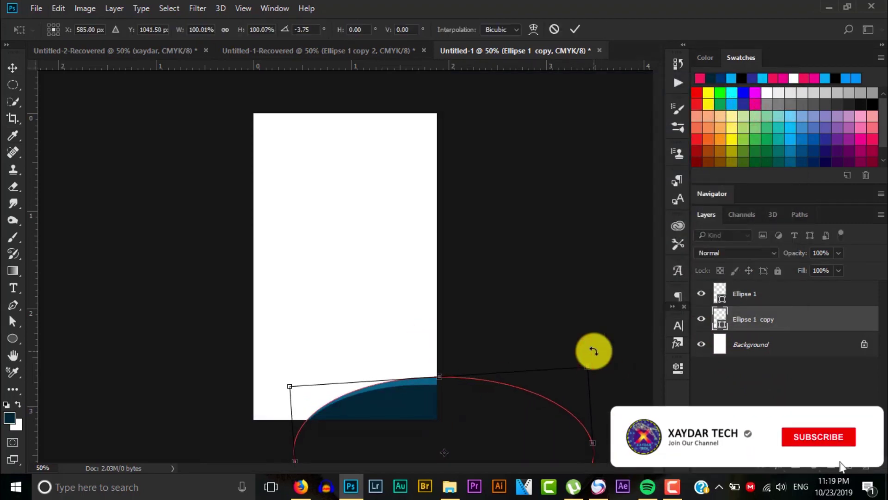
{"action": "mouse_move", "coordinate": [394, 435]}
{"action": "left_mouse_down"}
{"action": "mouse_move", "coordinate": [554, 354]}
{"action": "mouse_move", "coordinate": [507, 411]}
{"action": "left_mouse_up"}
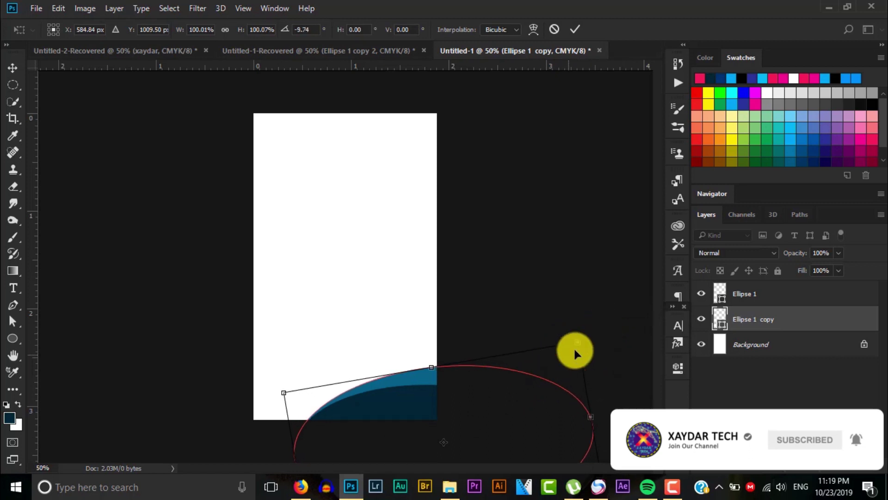
{"action": "left_click_drag", "start_coordinate": [510, 393], "coordinate": [510, 389]}
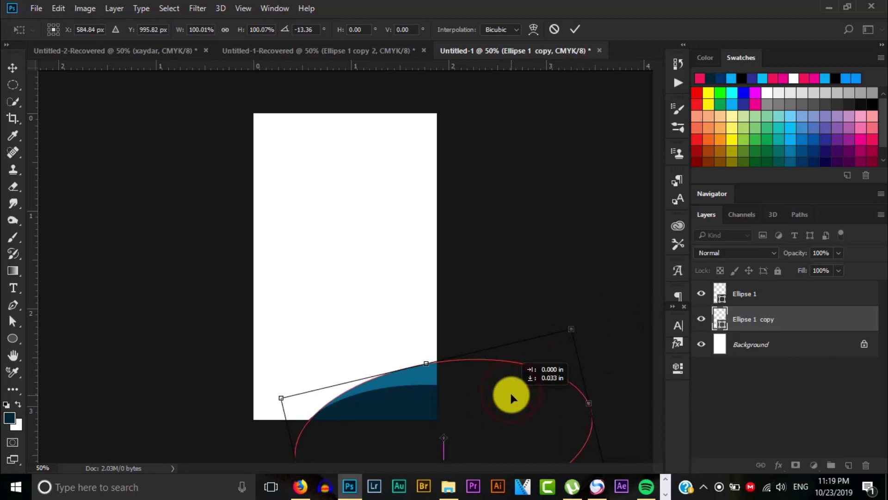
{"action": "left_click_drag", "start_coordinate": [602, 307], "coordinate": [619, 293]}
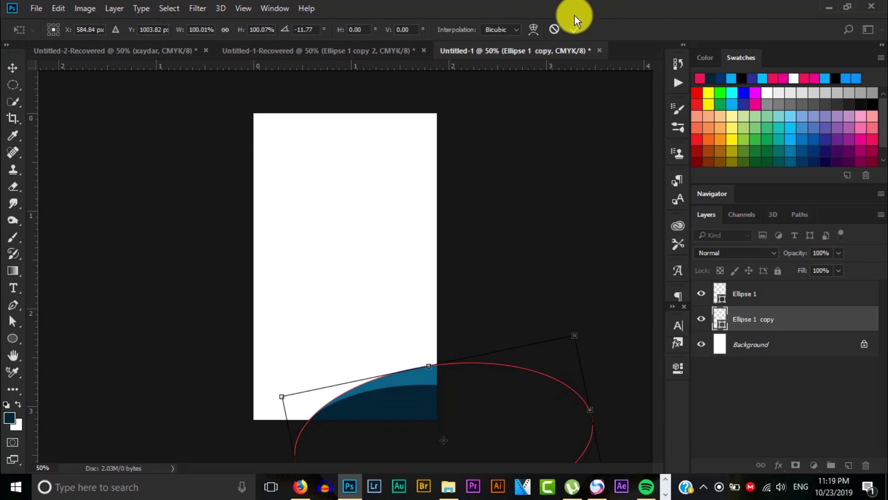
{"action": "left_click", "coordinate": [575, 29]}
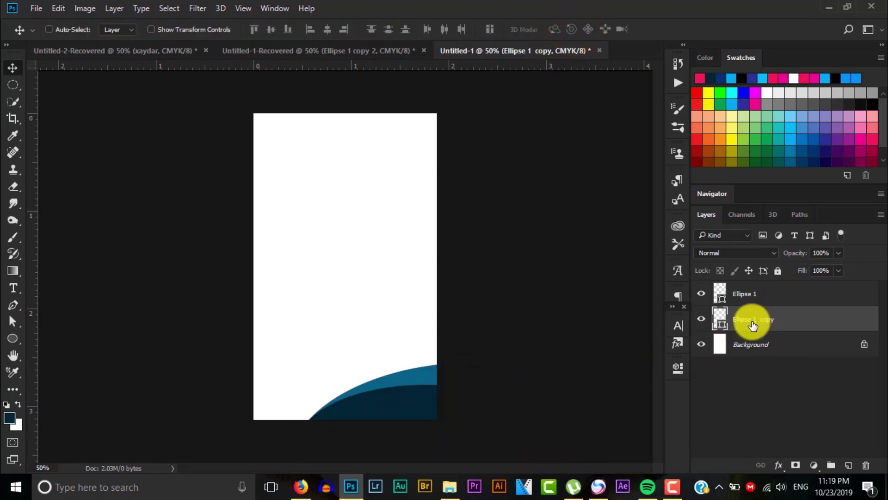
Step: Duplicate the lighter ellipse again and fill the new copy with brighter sky blue
{"action": "key", "text": "ctrl+j"}
{"action": "left_click_drag", "start_coordinate": [753, 324], "coordinate": [720, 345]}
{"action": "double_click", "coordinate": [720, 344]}
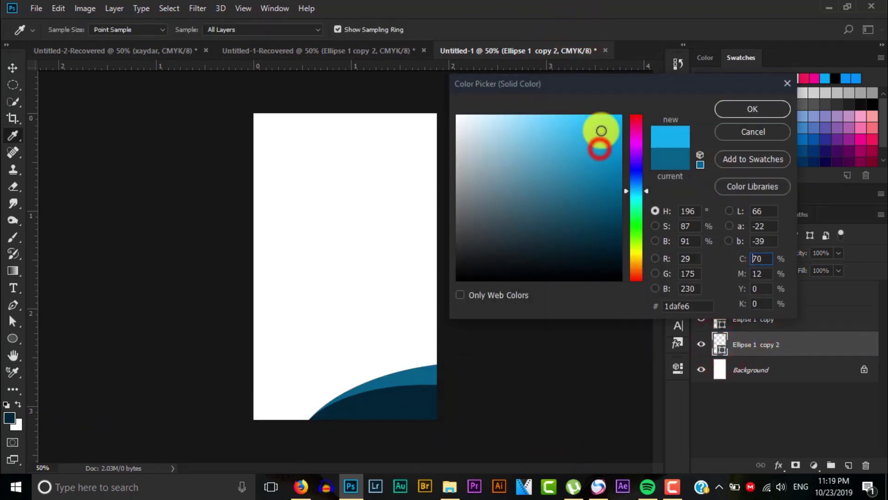
{"action": "left_click", "coordinate": [751, 110]}
Step: Tilt the sky blue ellipse into the bottom-right wave and group all three ellipse layers
{"action": "key", "text": "ctrl+t"}
{"action": "left_click_drag", "start_coordinate": [571, 364], "coordinate": [589, 341]}
{"action": "left_click_drag", "start_coordinate": [481, 387], "coordinate": [482, 406]}
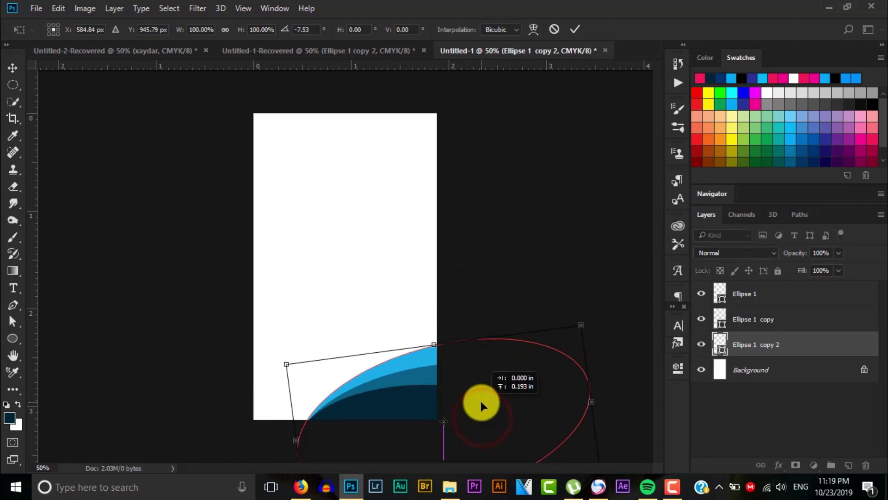
{"action": "left_click", "coordinate": [575, 29]}
{"action": "left_click", "coordinate": [771, 291], "text": "shift"}
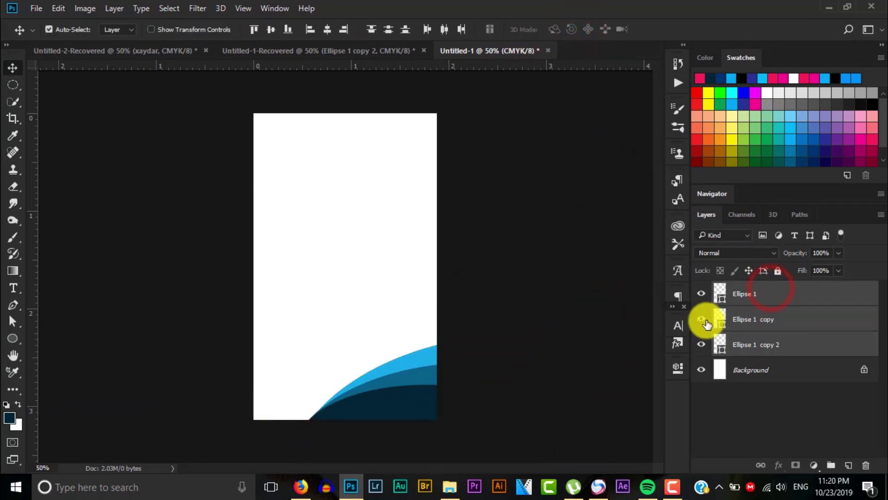
{"action": "key", "text": "ctrl+g"}
Step: Name the wave group Q.HOSE, tilt it about 6.68°, and shift it lower and left
{"action": "double_click", "coordinate": [754, 289]}
{"action": "type", "text": "Q.HOSE"}
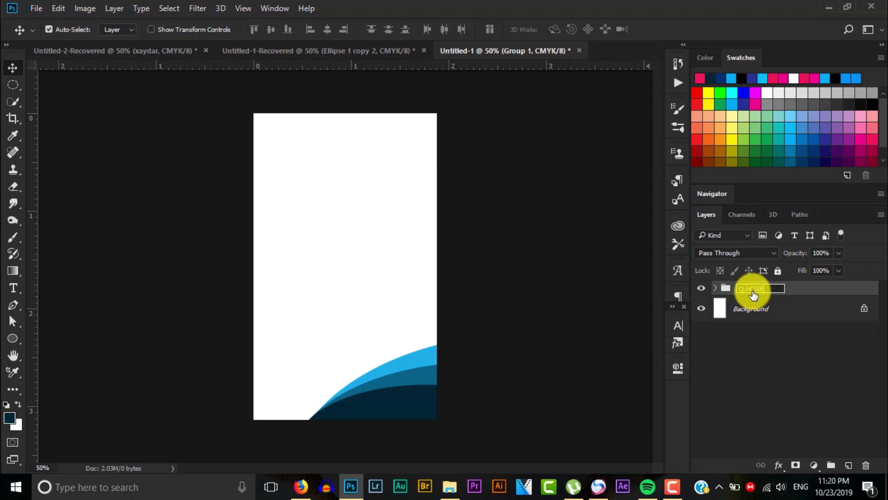
{"action": "key", "text": "ctrl+t"}
{"action": "left_click_drag", "start_coordinate": [581, 333], "coordinate": [629, 352]}
{"action": "left_click_drag", "start_coordinate": [520, 373], "coordinate": [522, 410]}
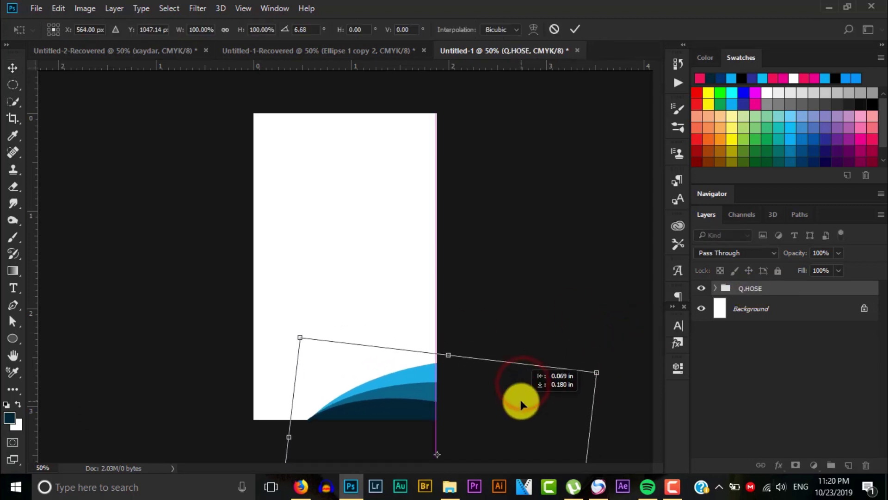
{"action": "key", "text": "shift+Left"}
{"action": "key", "text": "shift+Left"}
{"action": "key", "text": "shift+Left"}
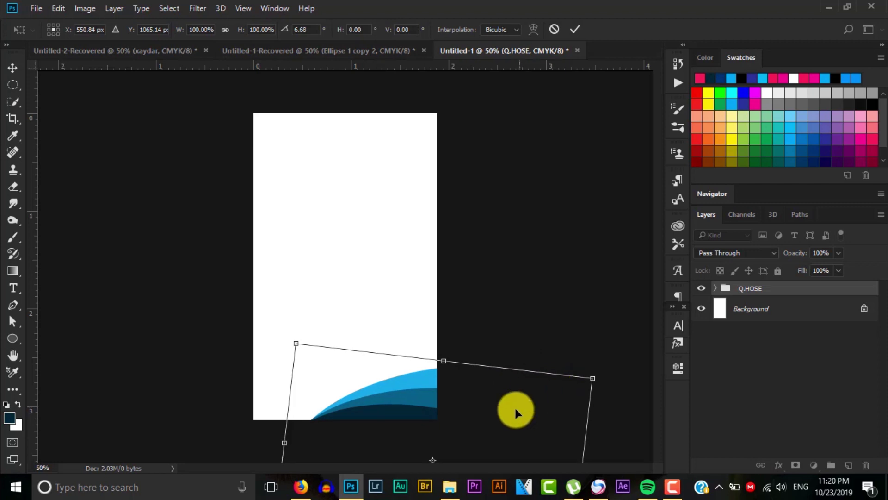
{"action": "key", "text": "shift+Left"}
{"action": "key", "text": "Return"}
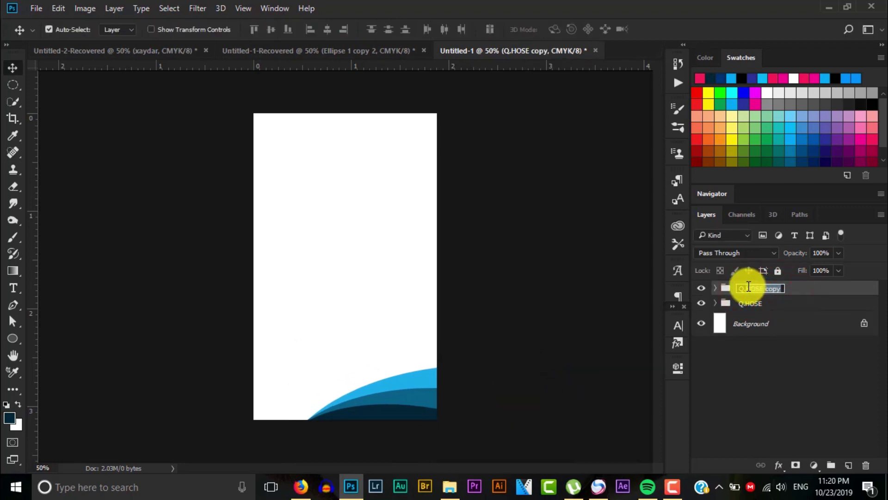
Step: Name the duplicate group Q.SARE, move it up, and flip it vertically
{"action": "type", "text": "Q.SARE"}
{"action": "key", "text": "Return"}
{"action": "key", "text": "ctrl+t"}
{"action": "mouse_move", "coordinate": [500, 391]}
{"action": "left_mouse_down"}
{"action": "mouse_move", "coordinate": [444, 248]}
{"action": "mouse_move", "coordinate": [437, 174]}
{"action": "left_mouse_up"}
{"action": "right_click", "coordinate": [431, 193]}
{"action": "left_click", "coordinate": [472, 406]}
Step: Flip Q.SARE horizontally and rotate it into place across the card's top
{"action": "right_click", "coordinate": [390, 207]}
{"action": "left_click", "coordinate": [437, 406]}
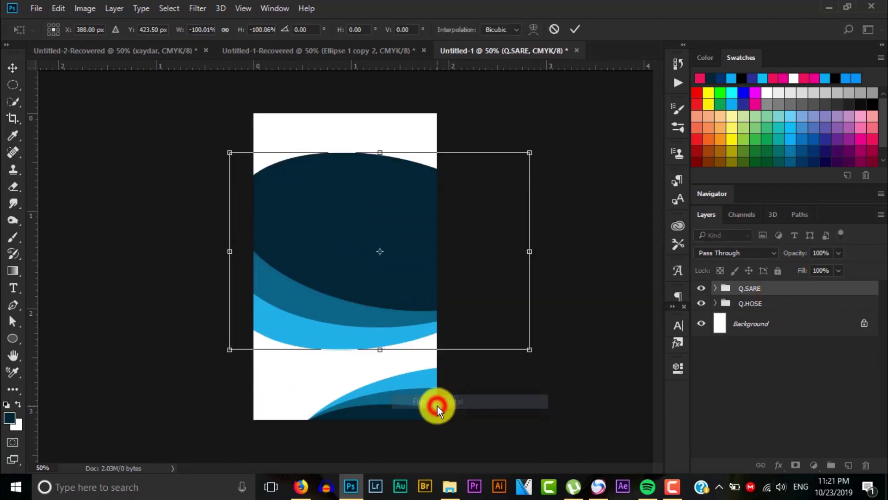
{"action": "left_click_drag", "start_coordinate": [435, 342], "coordinate": [410, 137]}
{"action": "key", "text": "ctrl+minus"}
{"action": "left_click_drag", "start_coordinate": [491, 88], "coordinate": [447, 74]}
{"action": "mouse_move", "coordinate": [396, 173]}
{"action": "left_mouse_down"}
{"action": "mouse_move", "coordinate": [400, 181]}
{"action": "mouse_move", "coordinate": [440, 65]}
{"action": "left_mouse_up"}
{"action": "left_click", "coordinate": [575, 29]}
Step: Rotate the inner ellipses: Ellipse 1 copy to about -2.61°, Ellipse 1 copy 2 to about -6.37°
{"action": "left_click", "coordinate": [384, 230], "text": "ctrl"}
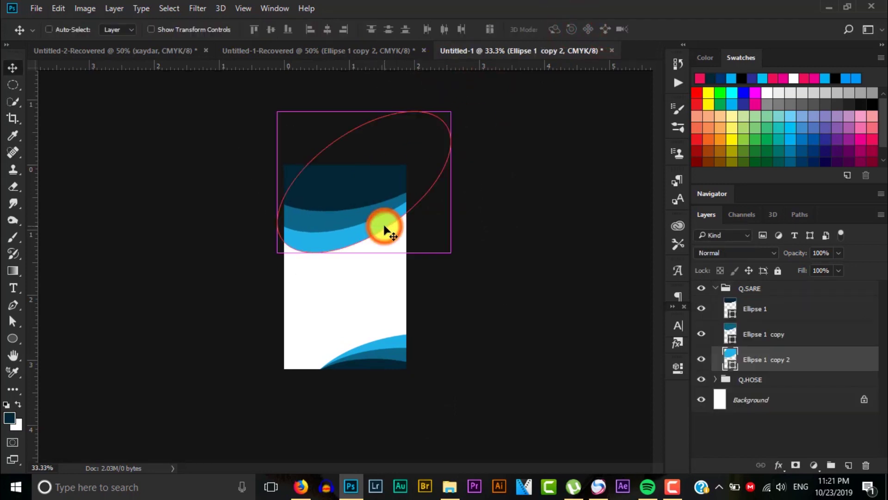
{"action": "key", "text": "ctrl+t"}
{"action": "mouse_move", "coordinate": [478, 99]}
{"action": "left_mouse_down"}
{"action": "mouse_move", "coordinate": [470, 88]}
{"action": "mouse_move", "coordinate": [480, 92]}
{"action": "left_mouse_up"}
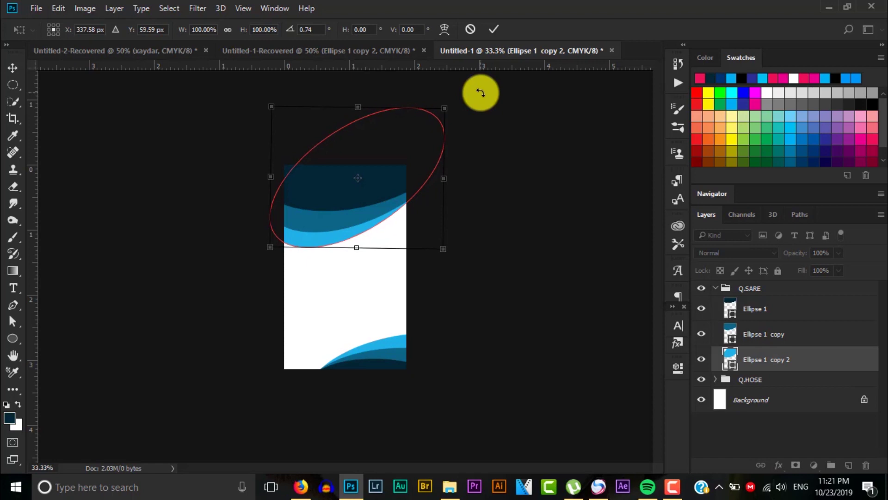
{"action": "left_click", "coordinate": [493, 29]}
{"action": "left_click", "coordinate": [340, 222], "text": "ctrl"}
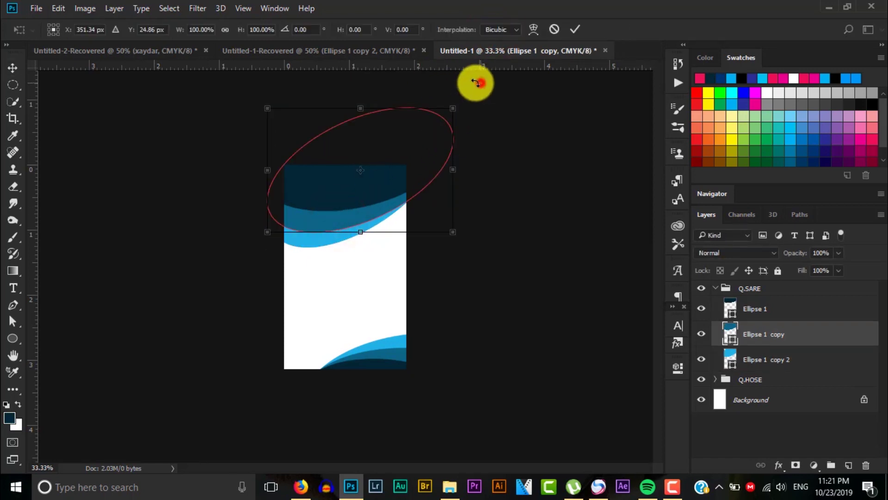
{"action": "left_click_drag", "start_coordinate": [478, 83], "coordinate": [472, 95]}
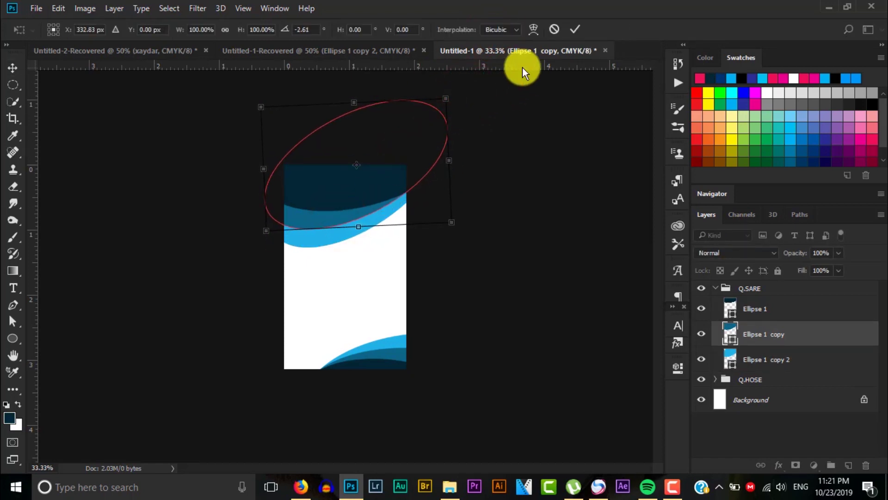
{"action": "left_click", "coordinate": [575, 30]}
{"action": "left_click", "coordinate": [357, 229], "text": "ctrl"}
{"action": "left_click_drag", "start_coordinate": [446, 99], "coordinate": [414, 167]}
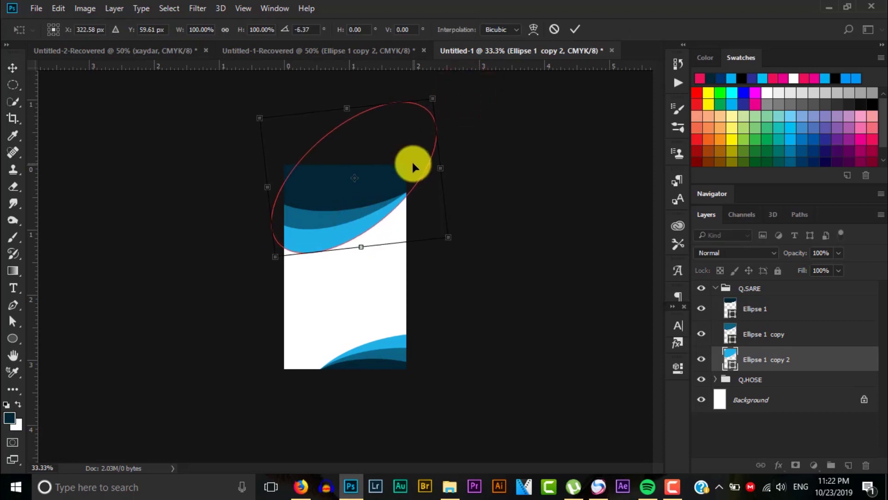
{"action": "left_click", "coordinate": [575, 29]}
Step: Recheck the Q.SARE and Q.HOSE group transforms, cancelling a slight widening of the bottom wave
{"action": "left_click", "coordinate": [764, 290]}
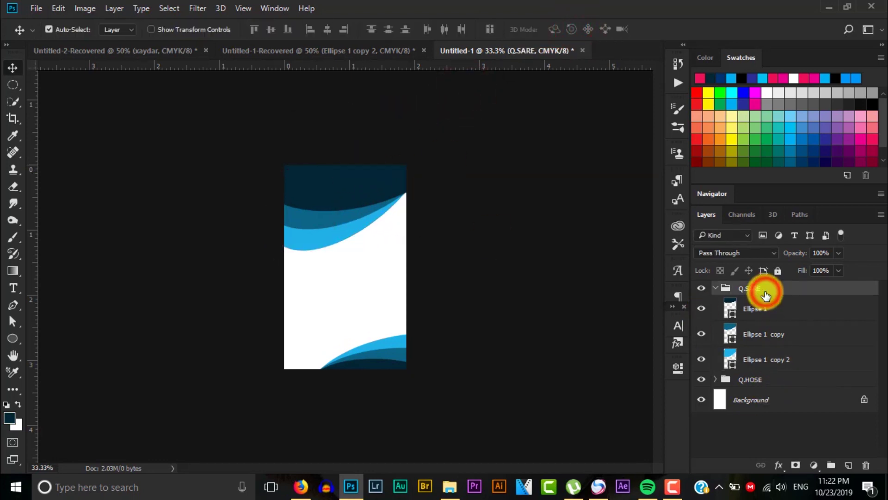
{"action": "key", "text": "ctrl+t"}
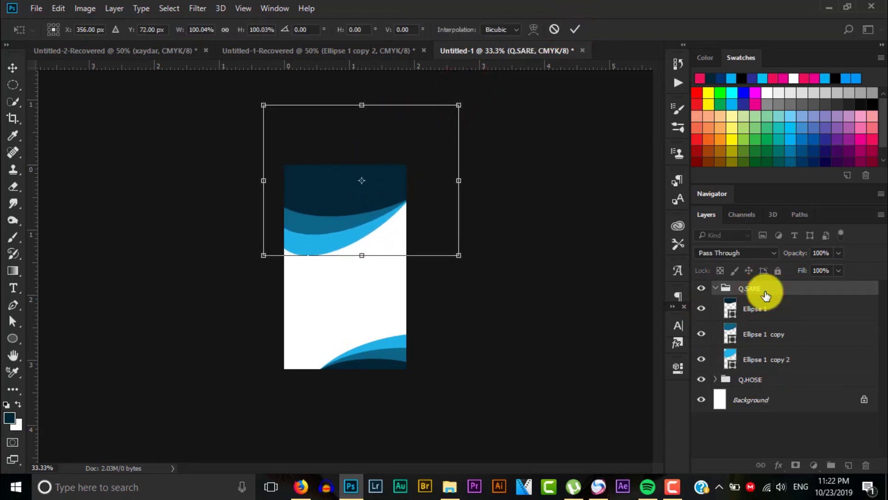
{"action": "key", "text": "Return"}
{"action": "left_click", "coordinate": [782, 304]}
{"action": "key", "text": "ctrl+t"}
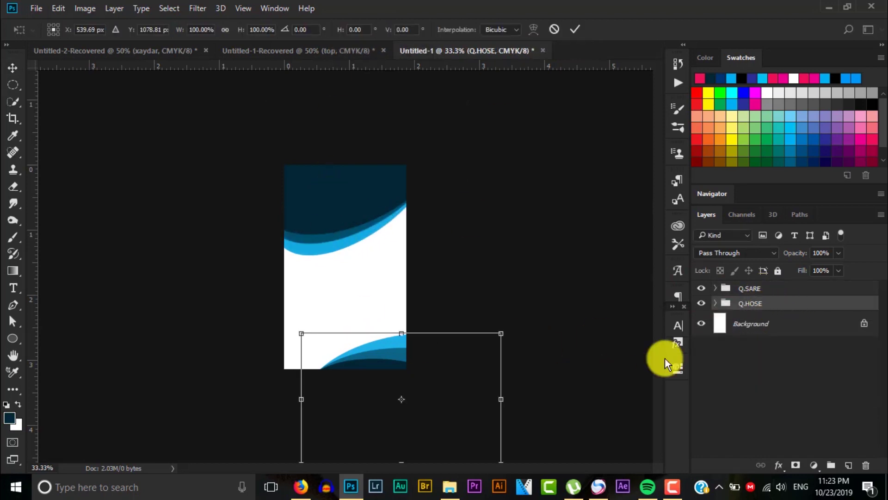
{"action": "left_click_drag", "start_coordinate": [301, 399], "coordinate": [291, 399]}
{"action": "left_click", "coordinate": [554, 29]}
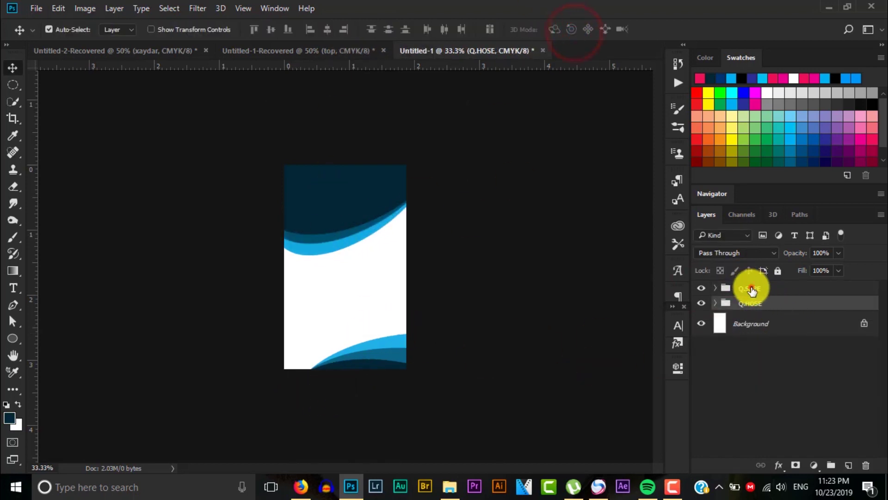
{"action": "left_click", "coordinate": [753, 288]}
{"action": "key", "text": "ctrl+t"}
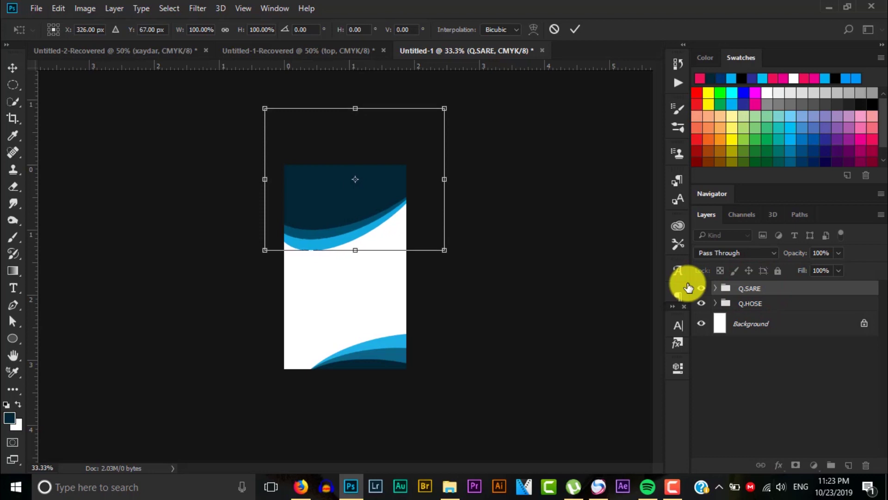
{"action": "key", "text": "Escape"}
Step: Add the title text near the card's top in white Gotham Medium
{"action": "key", "text": "t"}
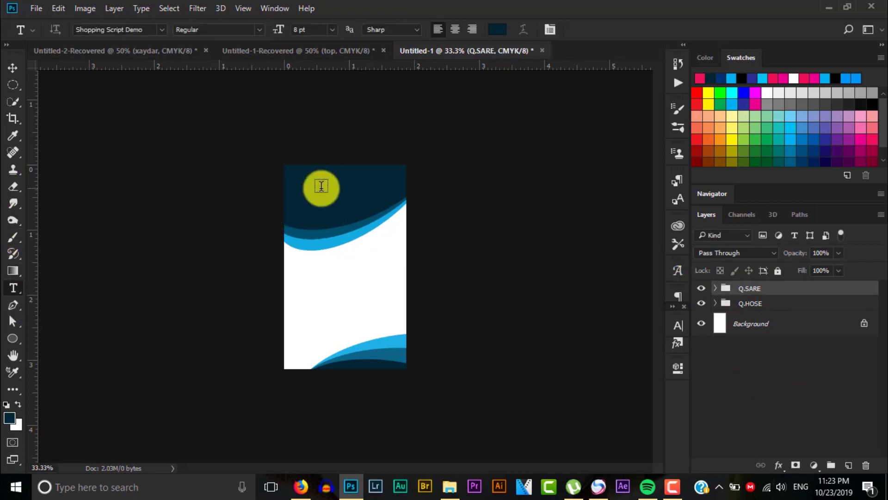
{"action": "left_click", "coordinate": [314, 186]}
{"action": "type", "text": "Company Name"}
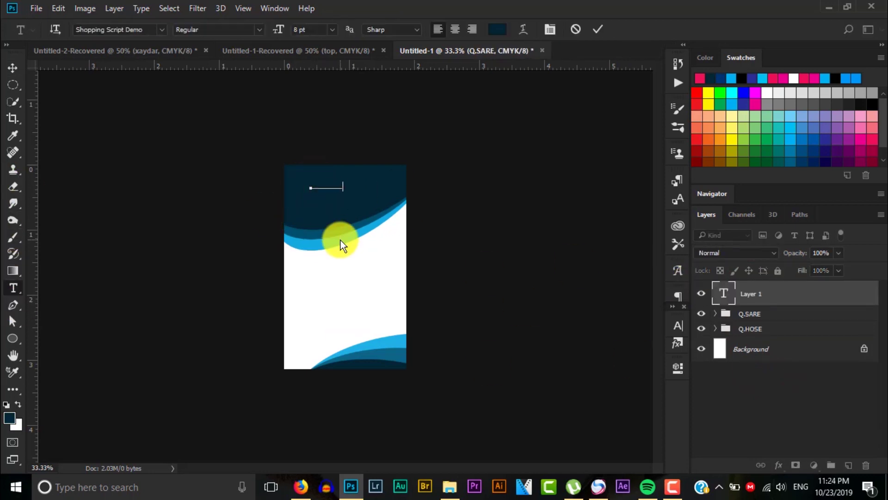
{"action": "left_click", "coordinate": [498, 30]}
{"action": "key", "text": "Return"}
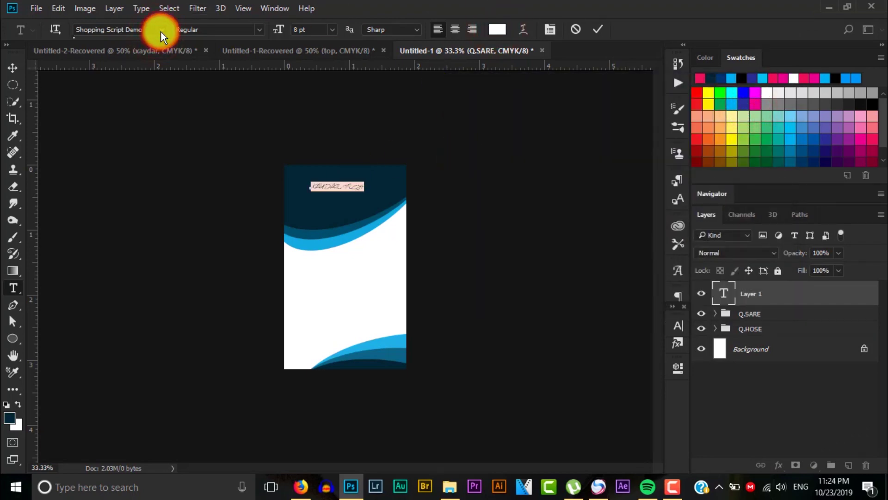
{"action": "left_click", "coordinate": [161, 29]}
{"action": "left_click", "coordinate": [163, 89]}
{"action": "left_click", "coordinate": [256, 29]}
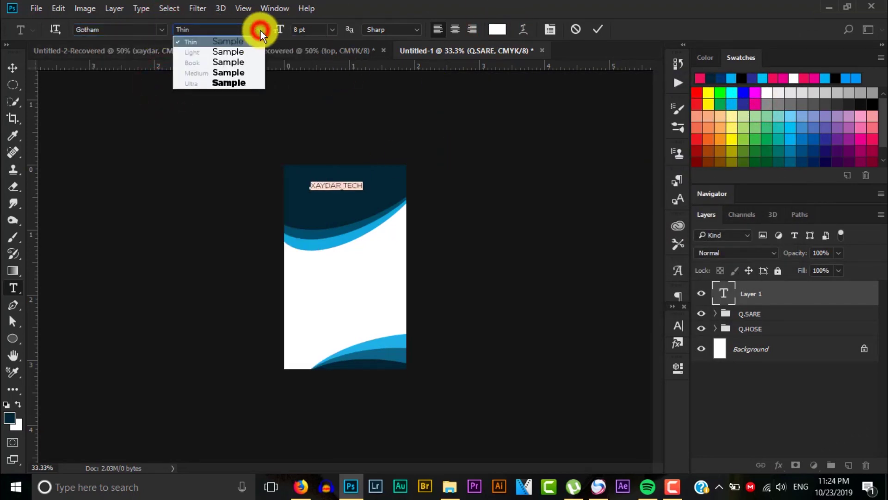
{"action": "left_click", "coordinate": [236, 74]}
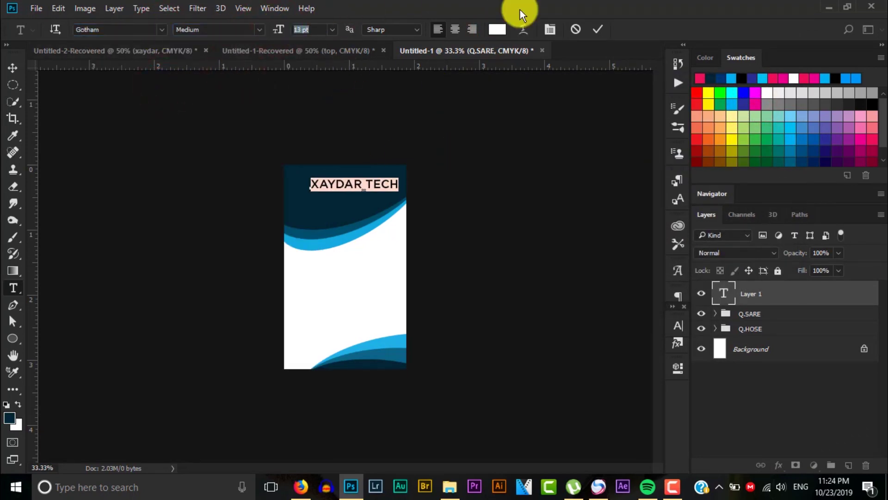
{"action": "left_click", "coordinate": [598, 29]}
{"action": "left_click", "coordinate": [12, 68]}
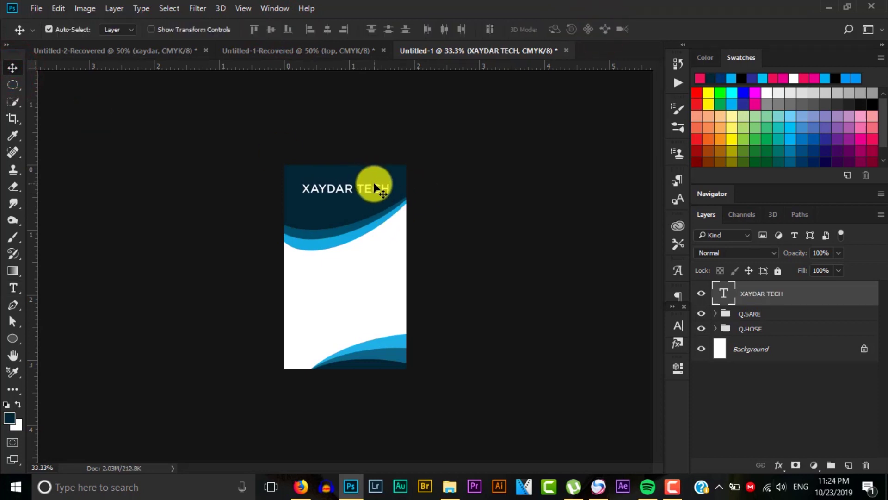
Step: Give the XAYDAR TECH title tracking 240 and a 10 pt size
{"action": "double_click", "coordinate": [373, 188]}
{"action": "left_click", "coordinate": [678, 325]}
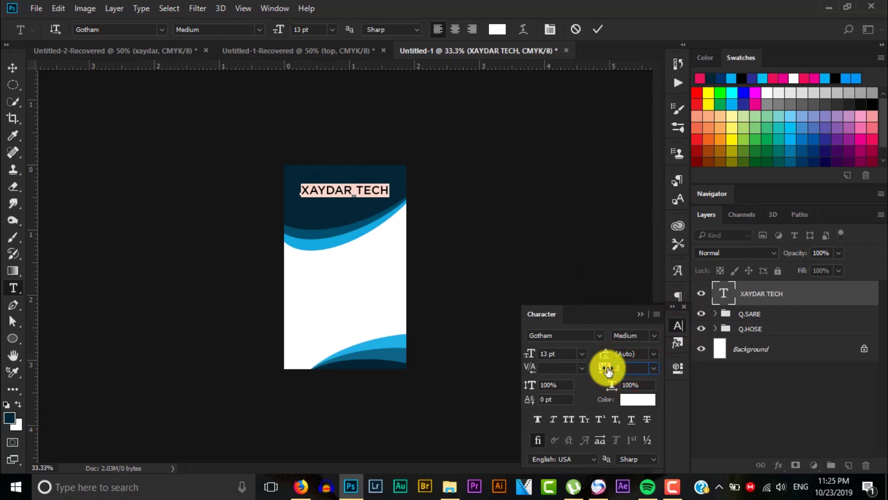
{"action": "type", "text": "240"}
{"action": "left_click", "coordinate": [595, 31]}
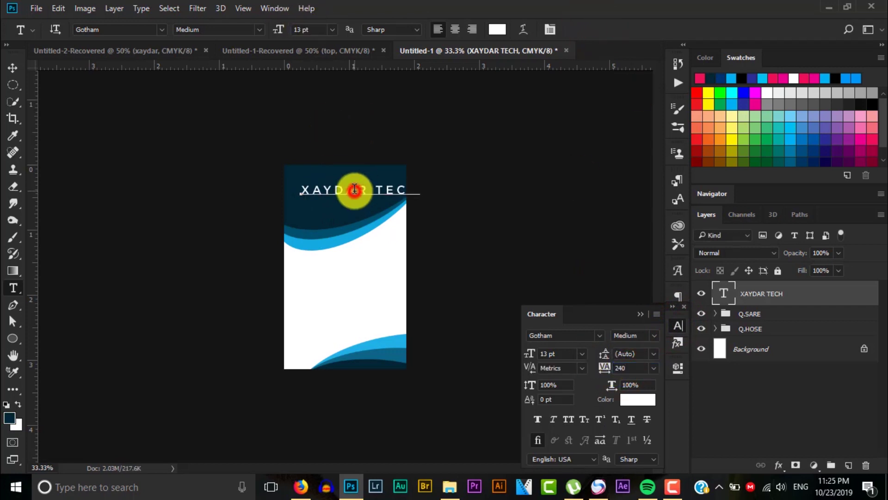
{"action": "double_click", "coordinate": [354, 189]}
{"action": "left_click", "coordinate": [598, 29]}
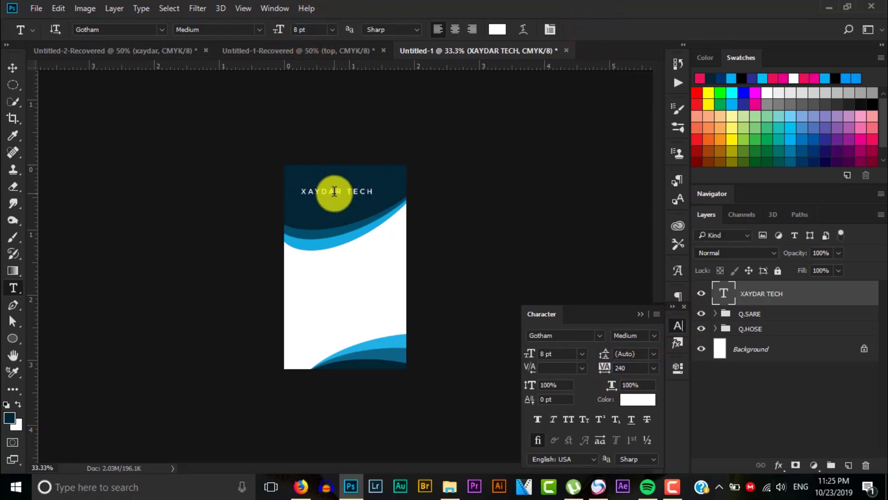
{"action": "double_click", "coordinate": [334, 191]}
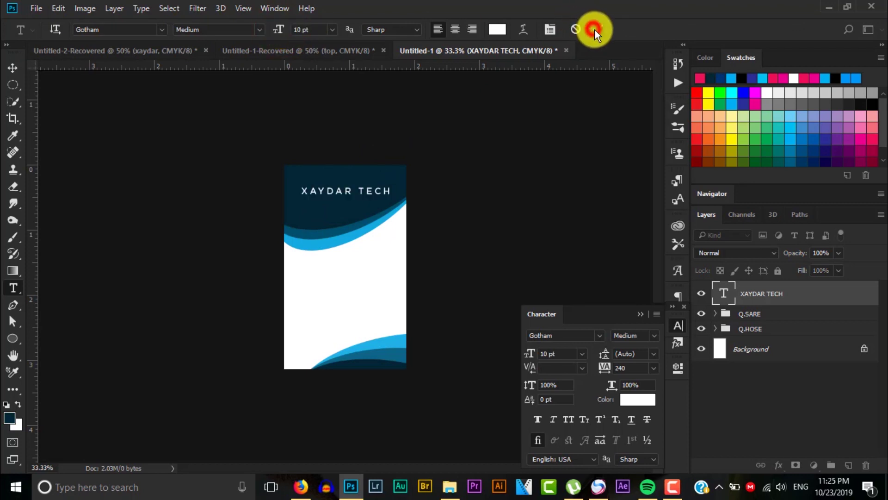
{"action": "left_click", "coordinate": [13, 68]}
Step: Add the 'Free photoshop tutorial' subtitle below the title and widen its letter spacing
{"action": "key", "text": "t"}
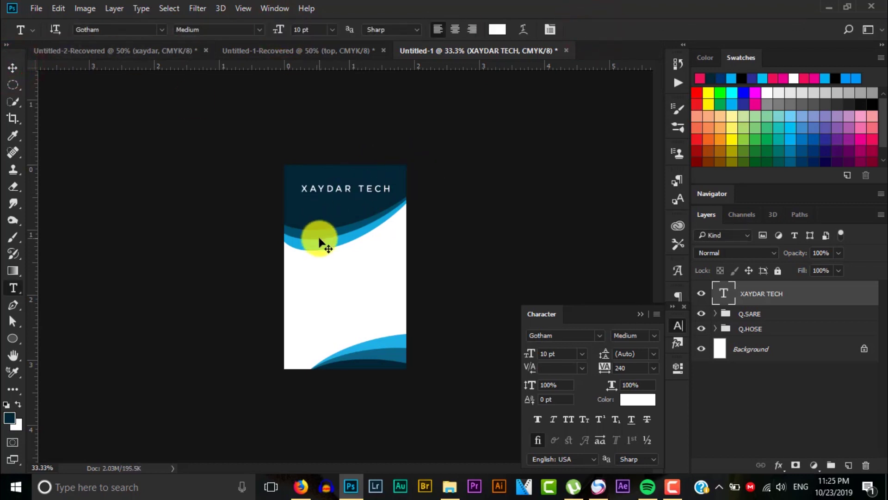
{"action": "left_click", "coordinate": [325, 202]}
{"action": "type", "text": "Free photos"}
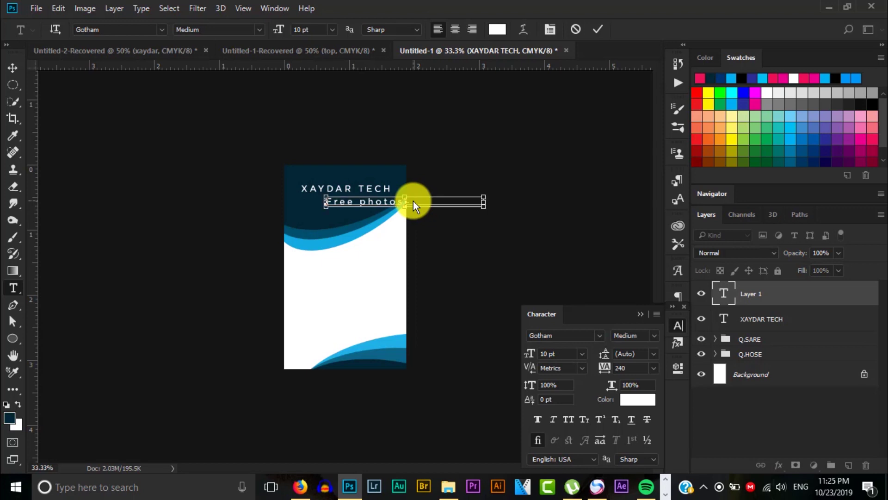
{"action": "triple_click", "coordinate": [413, 201]}
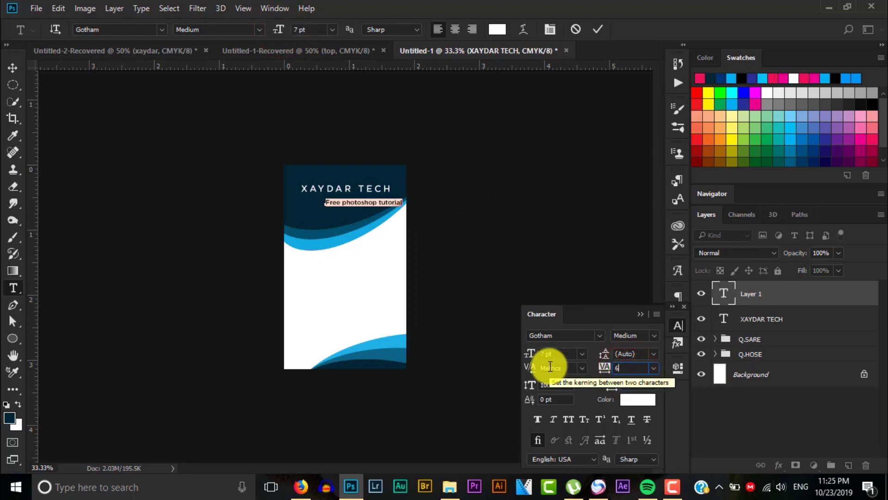
{"action": "type", "text": "0"}
{"action": "key", "text": "Return"}
{"action": "left_click", "coordinate": [597, 29]}
Step: Centre the subtitle under the XAYDAR TECH title and finalise its text
{"action": "left_click", "coordinate": [13, 68]}
{"action": "left_click_drag", "start_coordinate": [362, 202], "coordinate": [347, 204]}
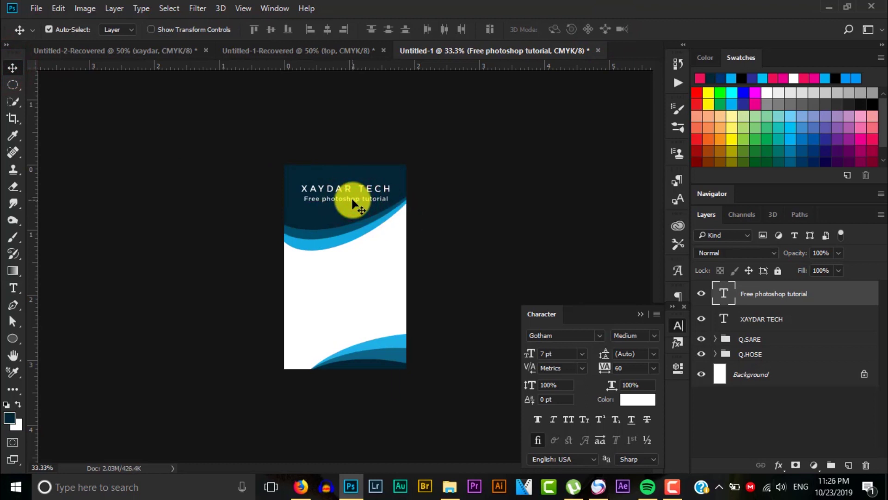
{"action": "double_click", "coordinate": [345, 202]}
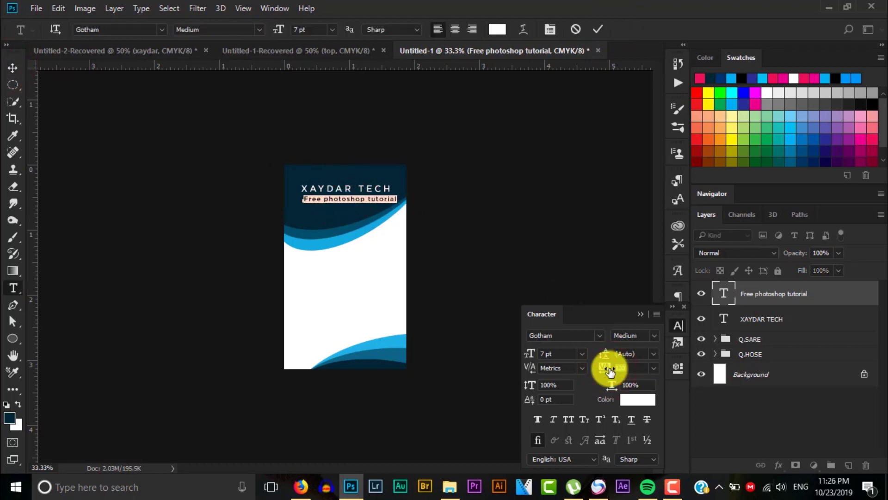
{"action": "left_click", "coordinate": [597, 29]}
{"action": "left_click", "coordinate": [13, 68]}
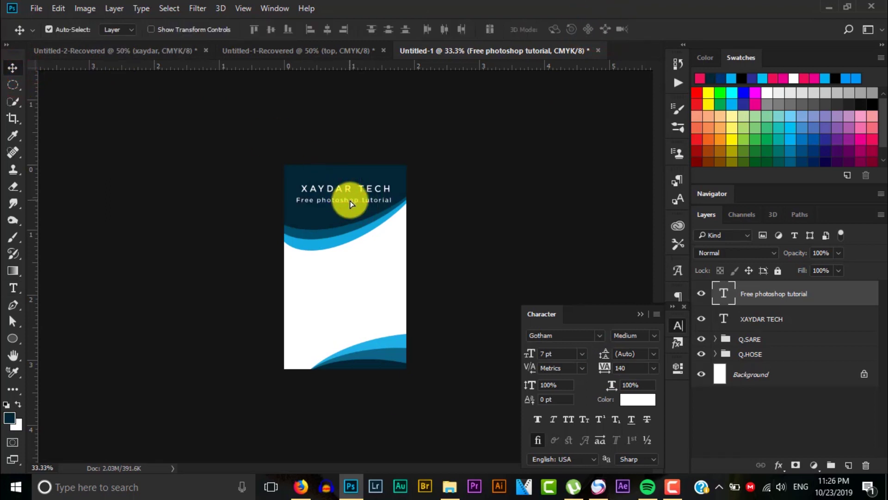
Step: Draw a dark rounded rectangle below the header with a thin white stroke, nudged slightly up
{"action": "left_click", "coordinate": [11, 339]}
{"action": "key", "text": "ctrl+plus"}
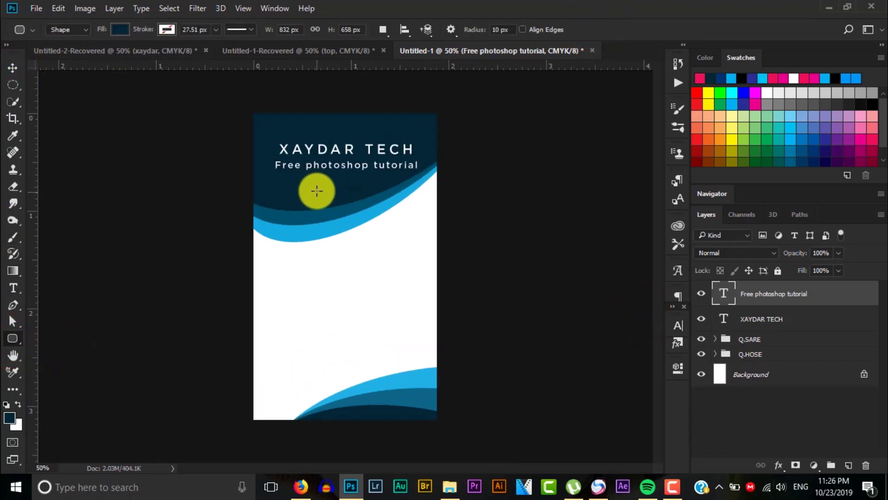
{"action": "left_click_drag", "start_coordinate": [314, 189], "coordinate": [380, 260]}
{"action": "left_click", "coordinate": [557, 270]}
{"action": "left_click", "coordinate": [609, 139]}
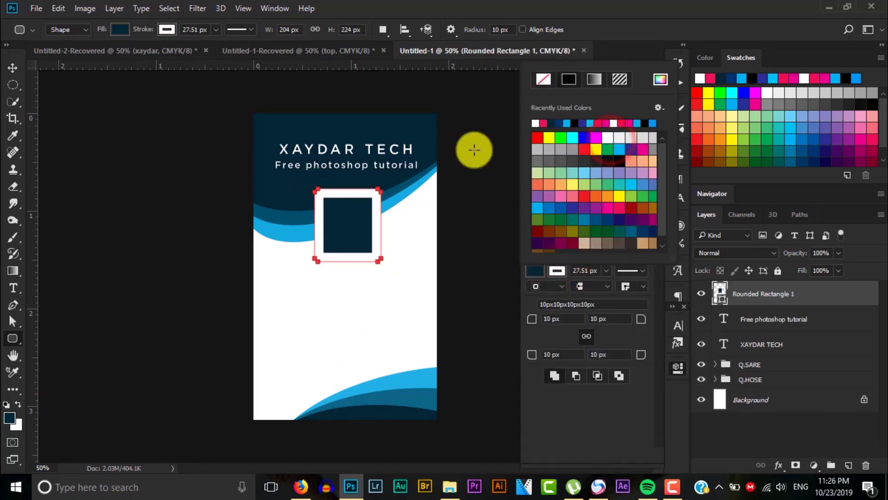
{"action": "left_click", "coordinate": [605, 272]}
{"action": "left_click_drag", "start_coordinate": [599, 286], "coordinate": [601, 287]}
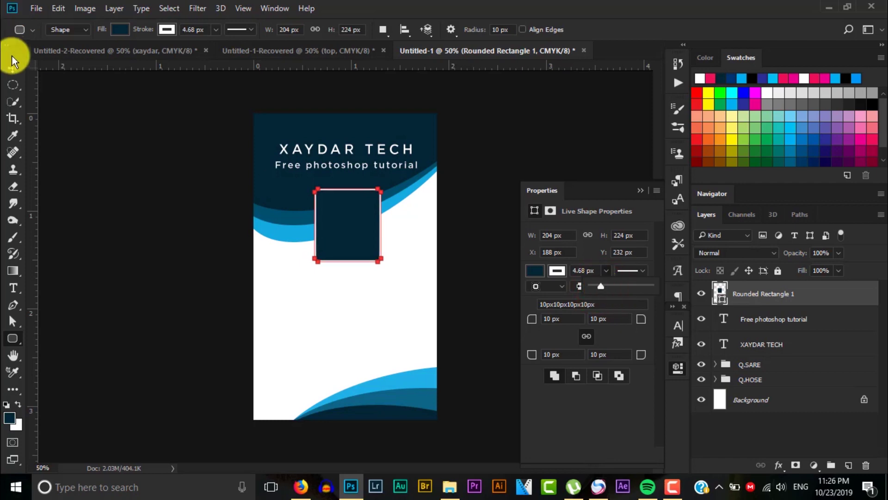
{"action": "left_click", "coordinate": [13, 68]}
{"action": "left_click", "coordinate": [640, 190]}
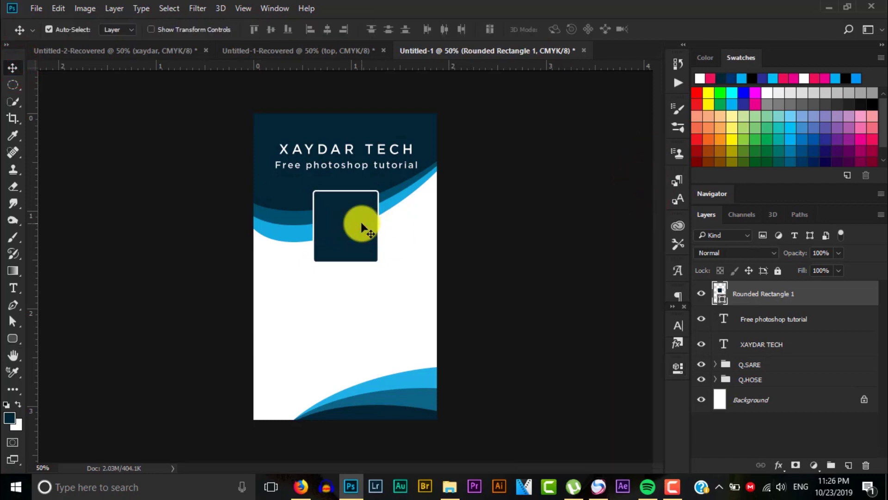
{"action": "left_click_drag", "start_coordinate": [364, 229], "coordinate": [363, 225]}
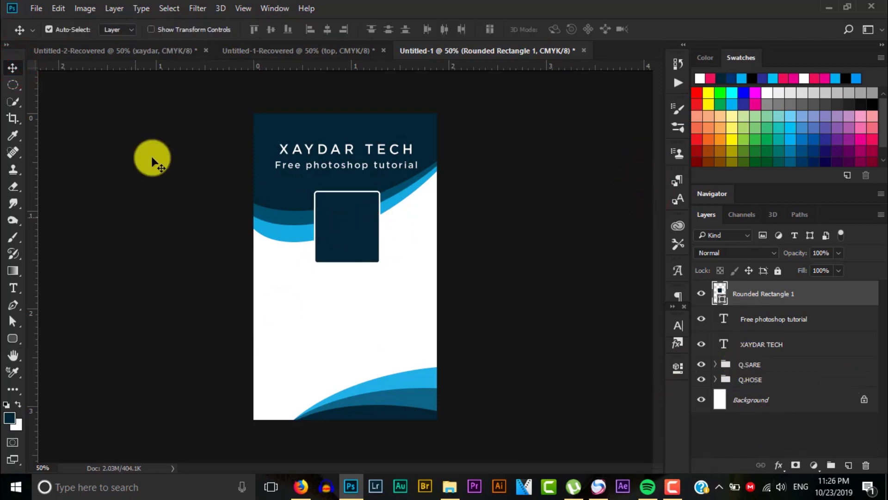
{"action": "left_click", "coordinate": [368, 323]}
Step: Create a layer group named TEXT and move both header text layers into it
{"action": "left_click", "coordinate": [838, 468]}
{"action": "double_click", "coordinate": [751, 289]}
{"action": "type", "text": "TEXT"}
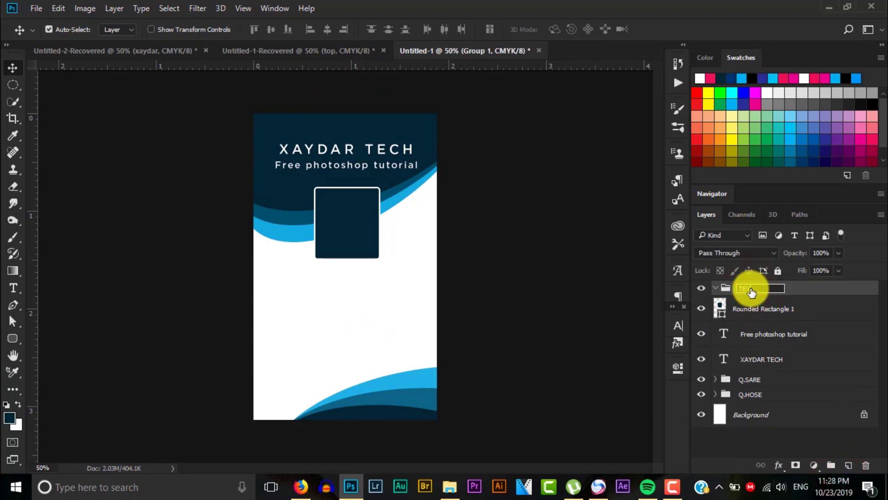
{"action": "left_click", "coordinate": [764, 360]}
{"action": "left_click", "coordinate": [750, 334], "text": "shift"}
{"action": "left_click_drag", "start_coordinate": [750, 334], "coordinate": [720, 290]}
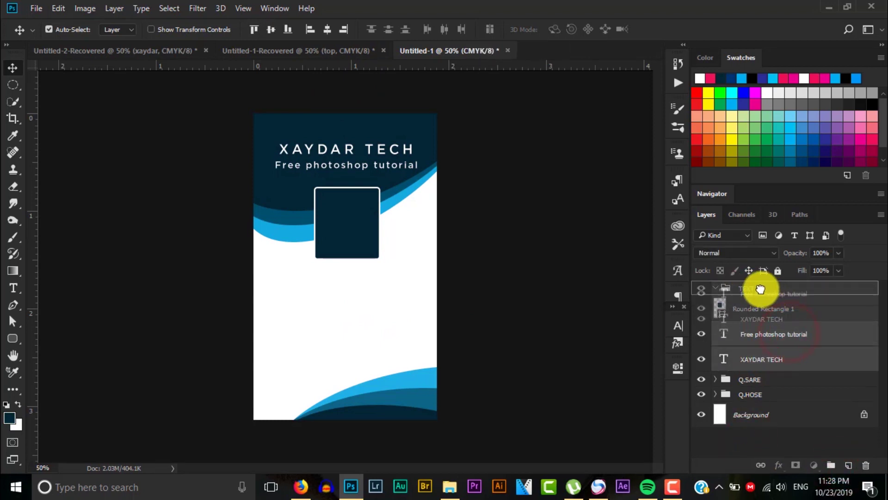
Step: Add a XAYDAR TECH text line below the frame in dark navy with letter spacing 0
{"action": "left_click", "coordinate": [720, 289]}
{"action": "key", "text": "t"}
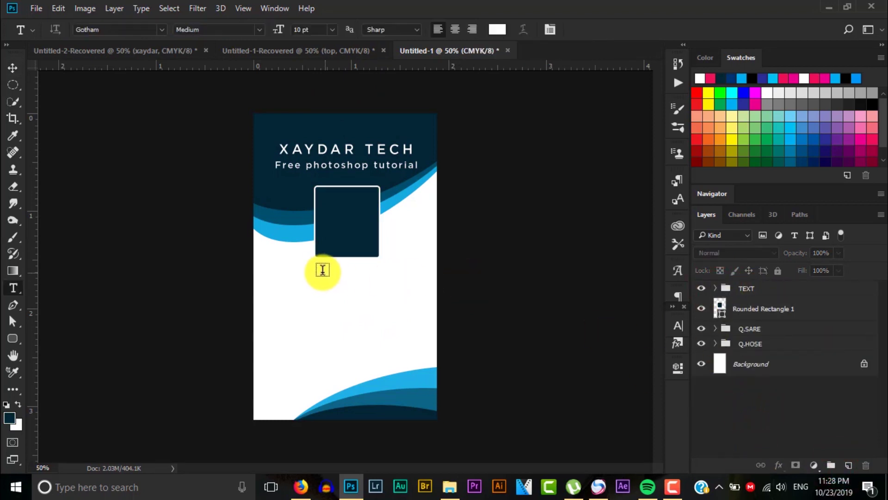
{"action": "left_click", "coordinate": [326, 273]}
{"action": "key", "text": "ctrl+v"}
{"action": "key", "text": "ctrl+a"}
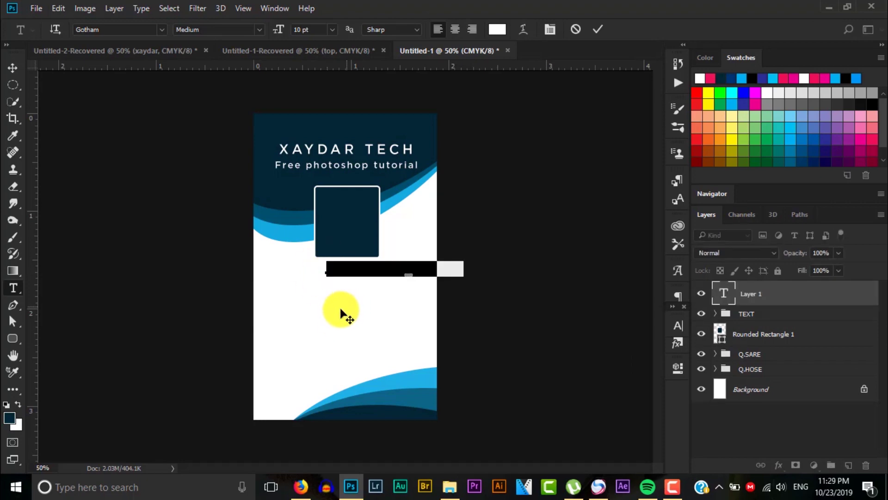
{"action": "left_click", "coordinate": [497, 29]}
{"action": "left_click", "coordinate": [527, 216]}
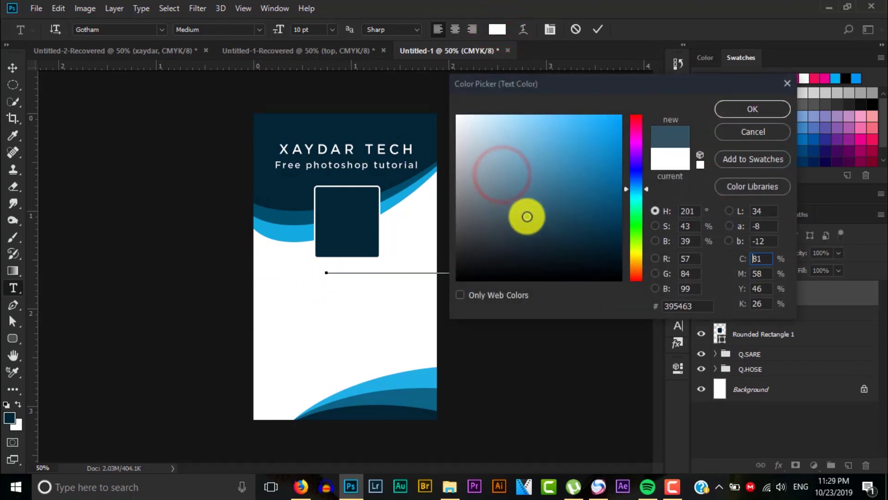
{"action": "left_click", "coordinate": [752, 109]}
{"action": "left_click", "coordinate": [678, 325]}
{"action": "left_click_drag", "start_coordinate": [609, 368], "coordinate": [598, 368]}
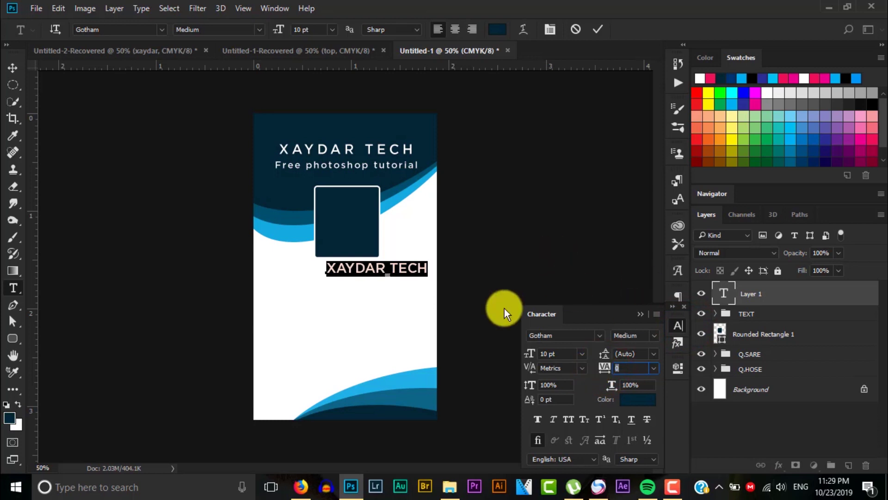
Step: Set XAYDAR TECH to Gotham Book 8 pt and move it under the photo frame
{"action": "left_click", "coordinate": [258, 29]}
{"action": "left_click", "coordinate": [229, 59]}
{"action": "left_click", "coordinate": [310, 30]}
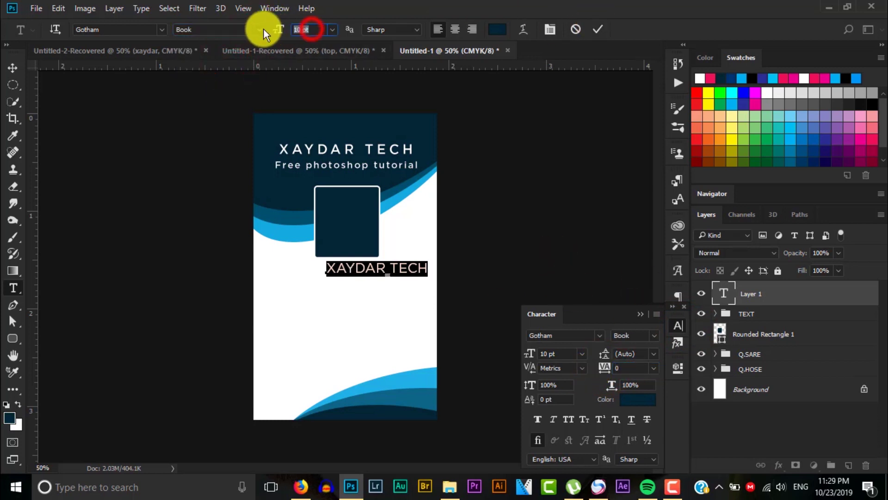
{"action": "type", "text": "8"}
{"action": "left_click", "coordinate": [598, 29]}
{"action": "left_click", "coordinate": [13, 68]}
{"action": "left_click_drag", "start_coordinate": [369, 271], "coordinate": [357, 272]}
Step: Add a Graphic designer line in Gotham Light beneath XAYDAR TECH
{"action": "key", "text": "t"}
{"action": "left_click", "coordinate": [334, 282]}
{"action": "type", "text": "Graphic design"}
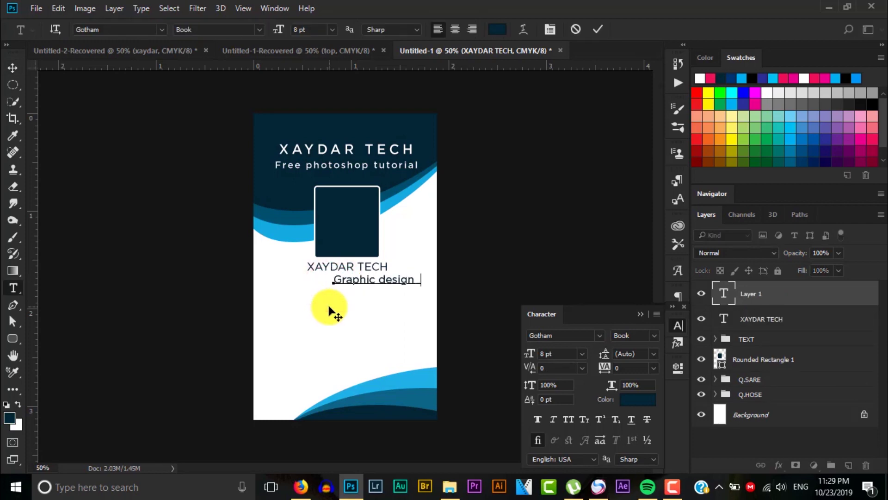
{"action": "type", "text": "er"}
{"action": "triple_click", "coordinate": [391, 277]}
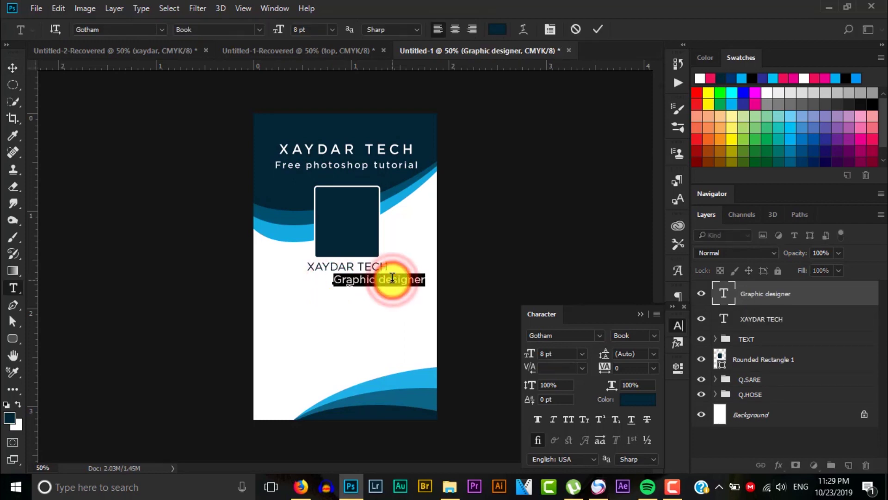
{"action": "left_click", "coordinate": [258, 29]}
{"action": "left_click", "coordinate": [234, 43]}
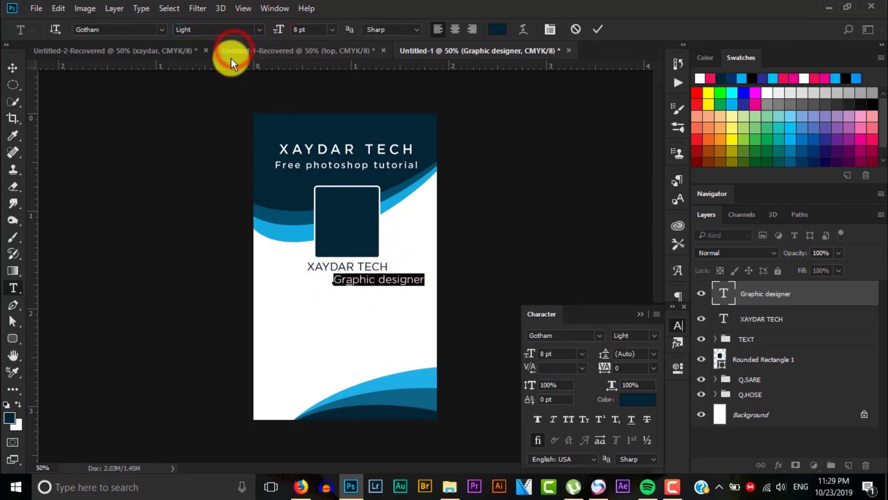
{"action": "left_click", "coordinate": [598, 29]}
{"action": "key", "text": "v"}
{"action": "left_click_drag", "start_coordinate": [401, 283], "coordinate": [376, 287]}
Step: Widen Graphic designer's letter spacing to 120 and centre it under XAYDAR TECH
{"action": "double_click", "coordinate": [358, 282]}
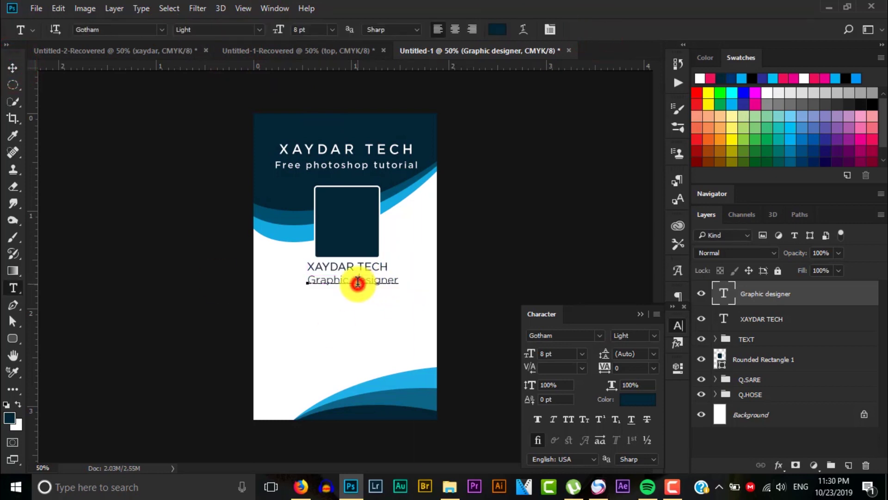
{"action": "key", "text": "ctrl+a"}
{"action": "left_click_drag", "start_coordinate": [607, 368], "coordinate": [620, 368]}
{"action": "left_click", "coordinate": [596, 31]}
{"action": "left_click", "coordinate": [13, 68]}
{"action": "left_click_drag", "start_coordinate": [382, 284], "coordinate": [366, 284]}
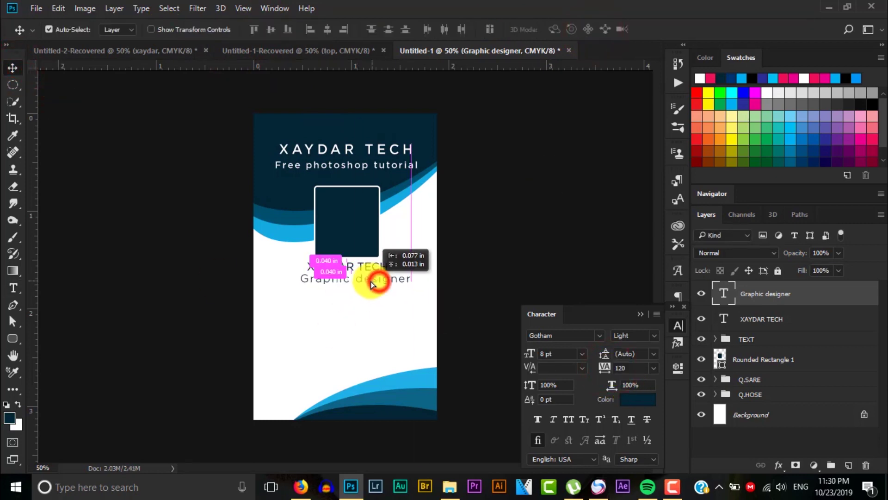
Step: Nudge the photo frame up slightly and select the Graphic designer layer
{"action": "left_click", "coordinate": [641, 314]}
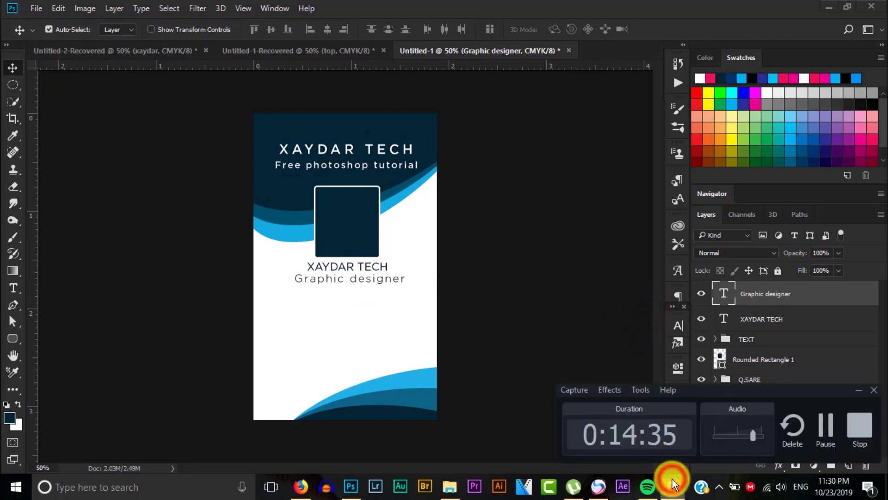
{"action": "left_click_drag", "start_coordinate": [350, 226], "coordinate": [349, 223]}
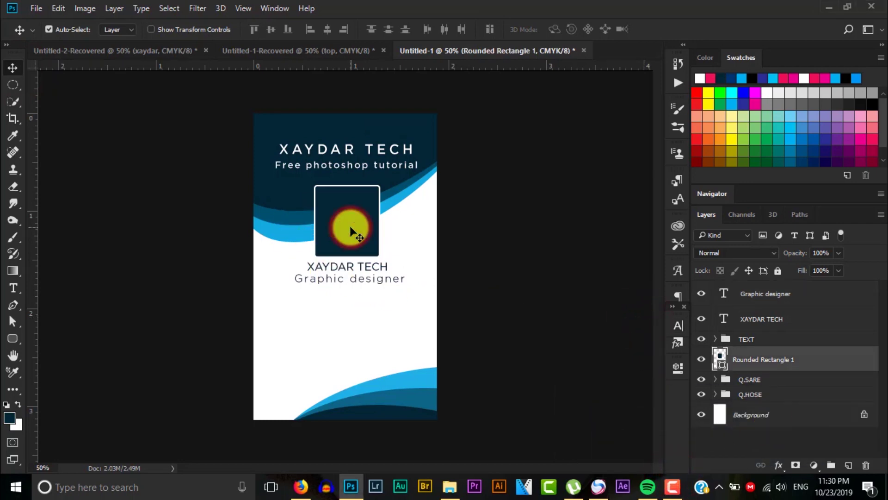
{"action": "left_click", "coordinate": [357, 266]}
{"action": "left_click", "coordinate": [356, 285], "text": "ctrl"}
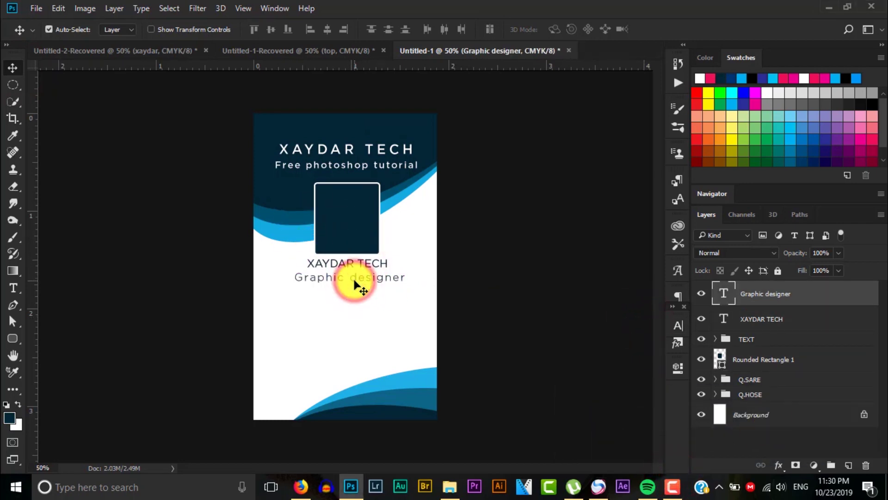
Step: Draw a thin yellow rounded bar under Graphic designer and copy it into three bars
{"action": "left_click", "coordinate": [13, 337]}
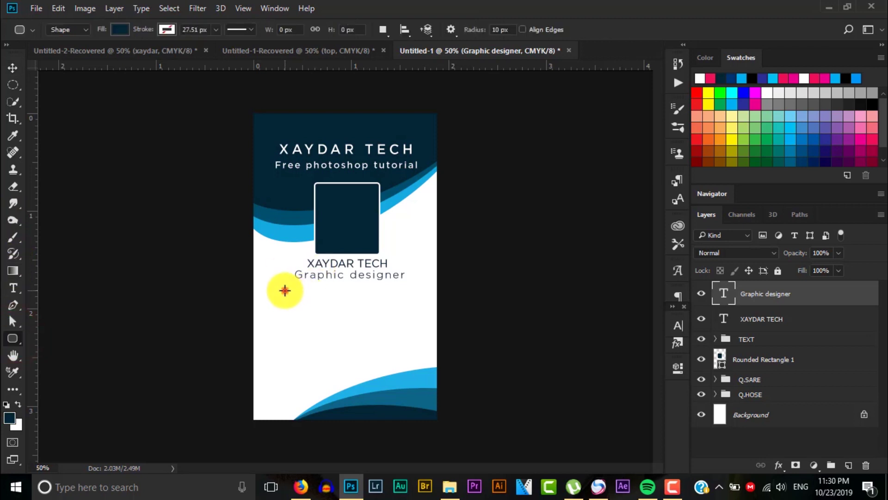
{"action": "left_click_drag", "start_coordinate": [283, 290], "coordinate": [316, 291]}
{"action": "left_click", "coordinate": [535, 271]}
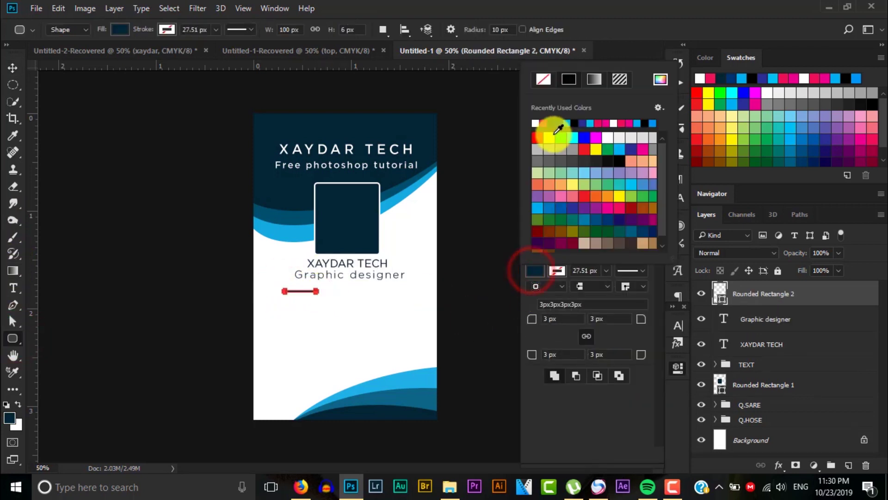
{"action": "left_click", "coordinate": [550, 122]}
{"action": "left_click", "coordinate": [13, 68]}
{"action": "left_click_drag", "start_coordinate": [307, 293], "coordinate": [309, 292]}
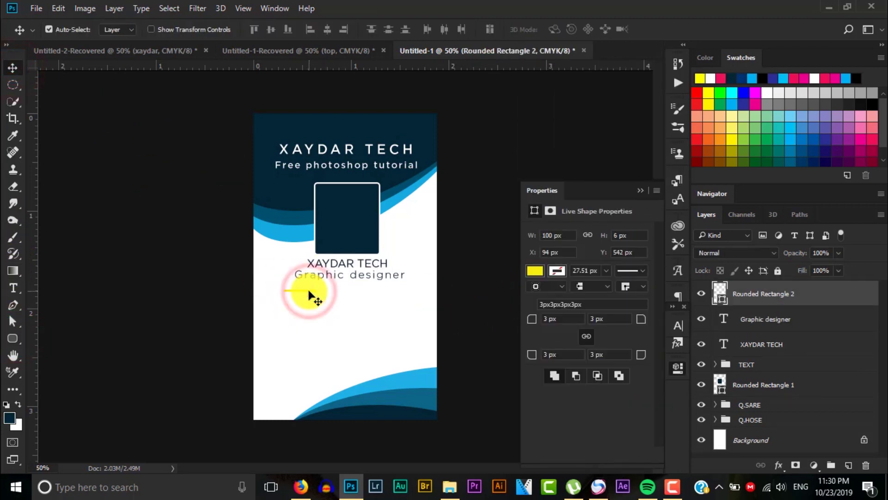
{"action": "key", "text": "ctrl+j"}
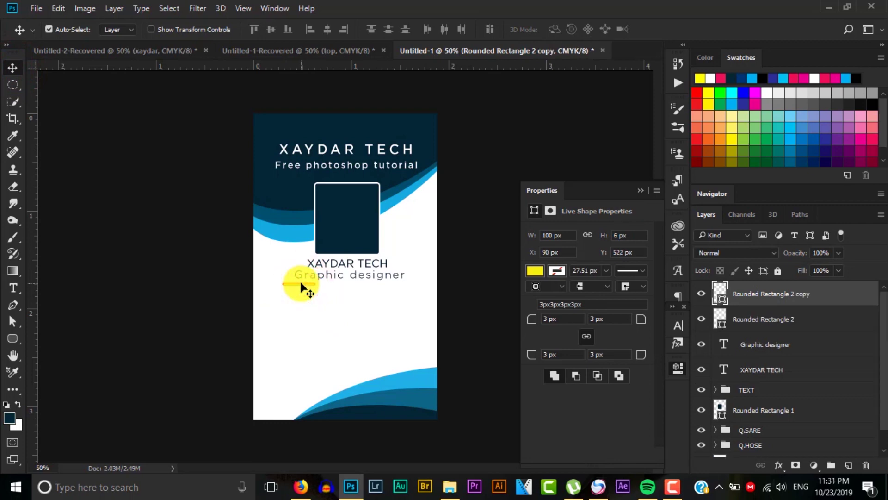
{"action": "left_click_drag", "start_coordinate": [302, 289], "coordinate": [330, 289]}
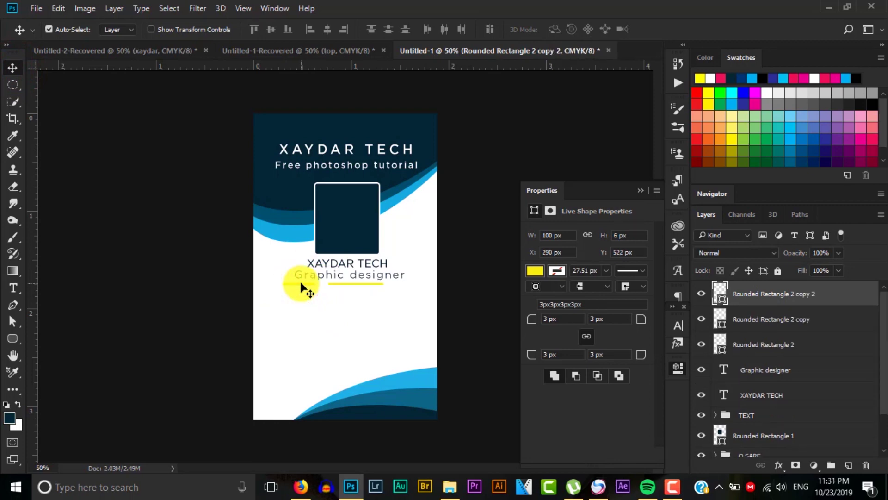
{"action": "left_click", "coordinate": [640, 191]}
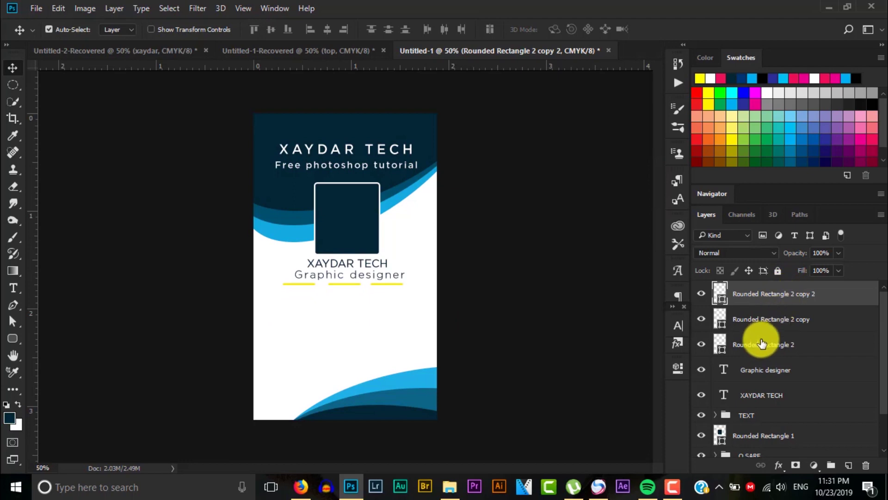
Step: Group the three yellow bar layers into a group named Shape
{"action": "left_click", "coordinate": [733, 347], "text": "shift"}
{"action": "key", "text": "ctrl+g"}
{"action": "double_click", "coordinate": [754, 289]}
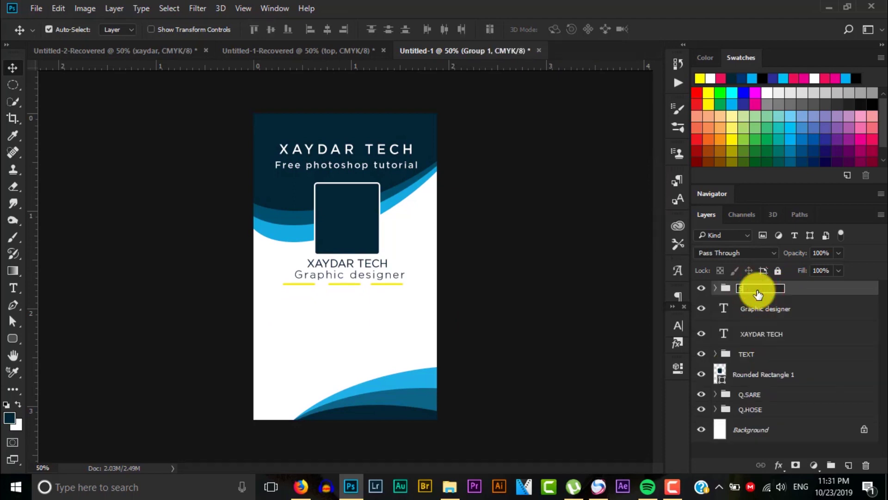
{"action": "type", "text": "Shape"}
{"action": "key", "text": "Return"}
Step: Move the Graphic designer and XAYDAR TECH layers into TEXT and the photo frame into Shape
{"action": "left_click", "coordinate": [750, 307]}
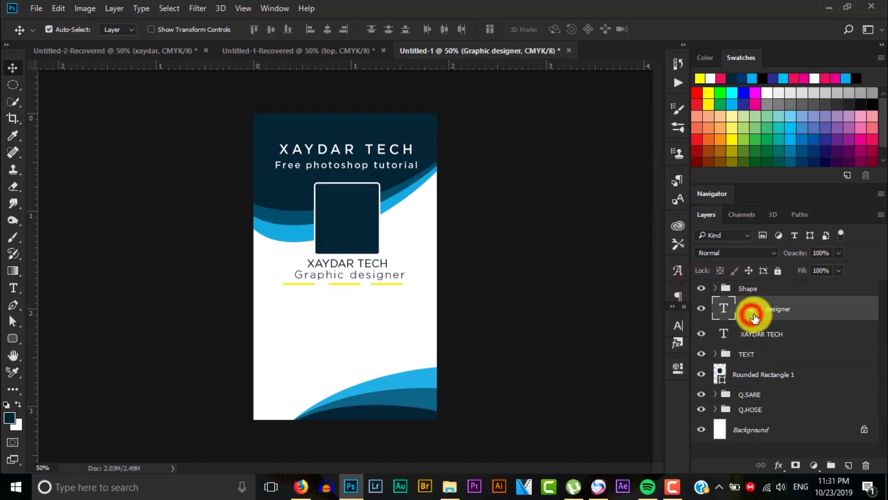
{"action": "left_click", "coordinate": [761, 334], "text": "shift"}
{"action": "left_click_drag", "start_coordinate": [752, 353], "coordinate": [754, 354]}
{"action": "left_click", "coordinate": [759, 358]}
{"action": "left_click_drag", "start_coordinate": [732, 324], "coordinate": [762, 292]}
{"action": "left_click", "coordinate": [716, 398]}
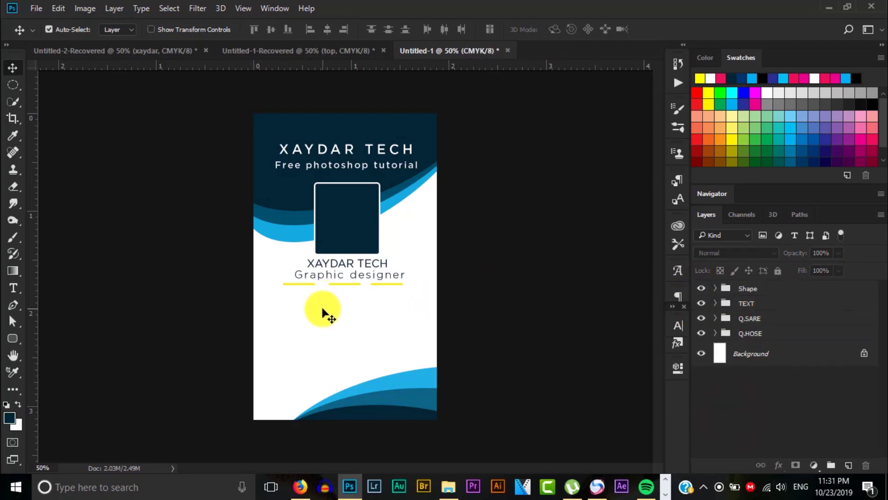
{"action": "key", "text": "t"}
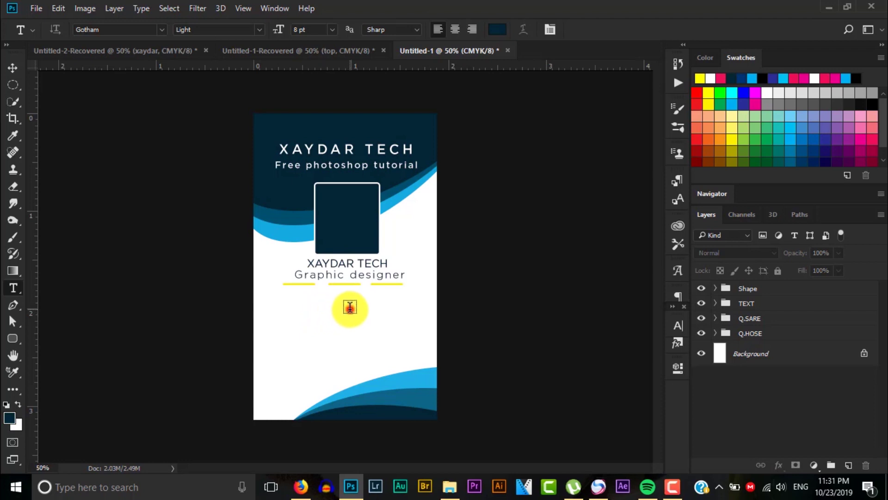
Step: Type right-aligned Id No, Issue date and Expiry date labels below the yellow bars
{"action": "left_click", "coordinate": [349, 307]}
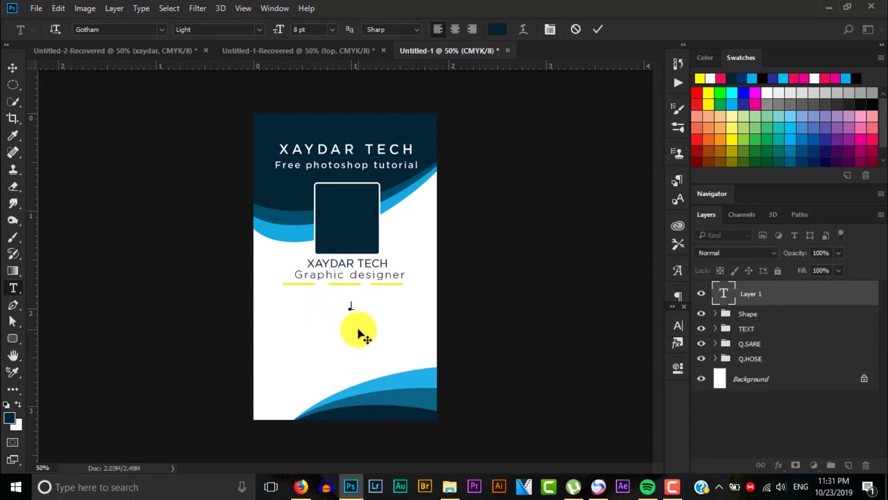
{"action": "type", "text": "Id No:"}
{"action": "key", "text": "ctrl+a"}
{"action": "key", "text": "ctrl+t"}
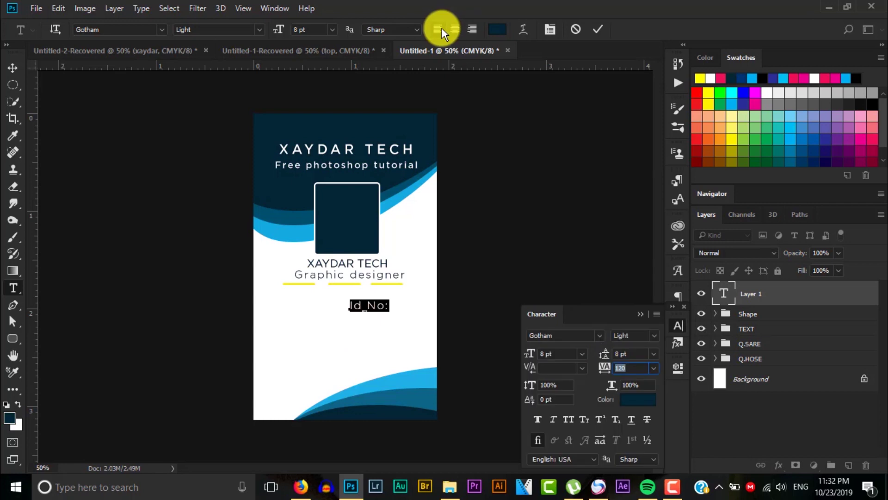
{"action": "left_click", "coordinate": [469, 33]}
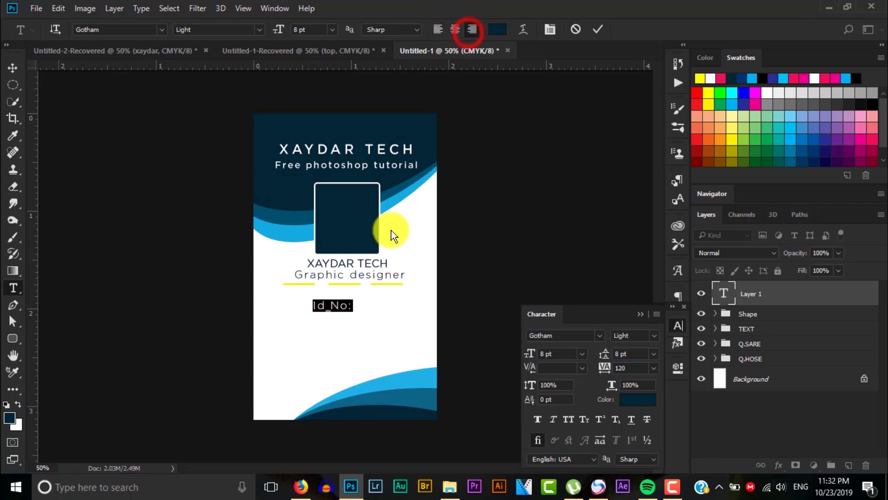
{"action": "left_click", "coordinate": [642, 314]}
{"action": "left_click", "coordinate": [353, 306]}
{"action": "type", "text": "Issue date:"}
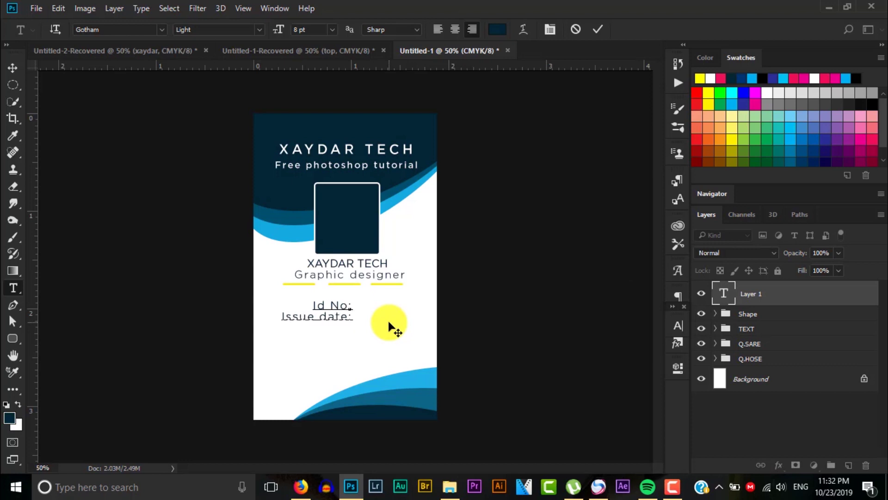
{"action": "left_click_drag", "start_coordinate": [389, 327], "coordinate": [327, 319]}
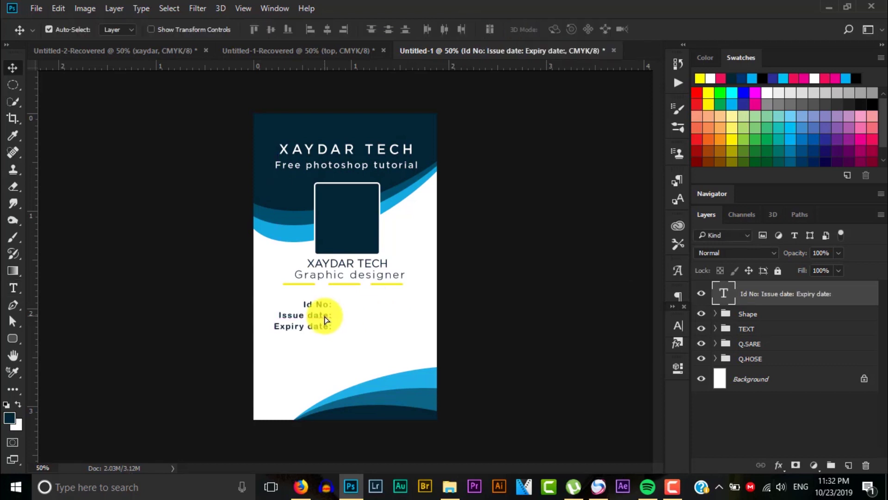
Step: Duplicate the label block and replace its text with 001, 24/10/2019 and 24/10/2019
{"action": "key", "text": "ctrl+j"}
{"action": "key", "text": "t"}
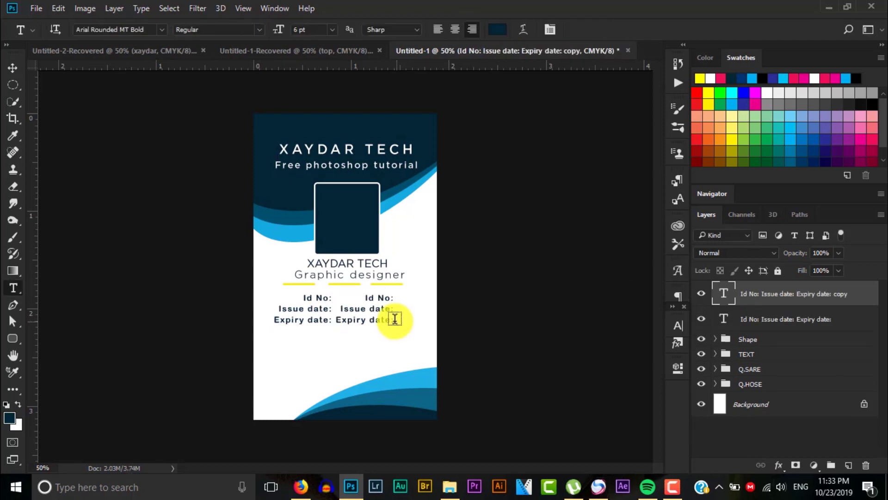
{"action": "left_click", "coordinate": [397, 317]}
{"action": "left_click_drag", "start_coordinate": [341, 297], "coordinate": [383, 298]}
{"action": "type", "text": "24/10/2019"}
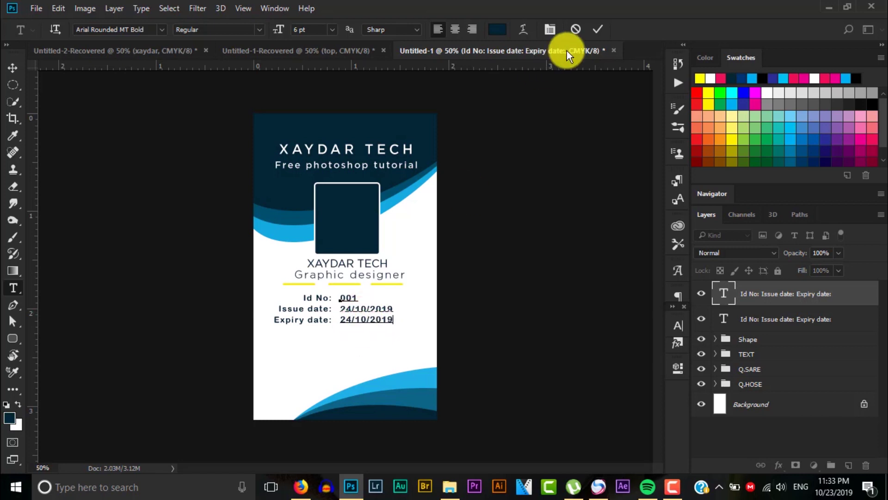
{"action": "left_click", "coordinate": [599, 29]}
Step: Nudge both text blocks right and up, then duplicate them and shift the copies down
{"action": "key", "text": "v"}
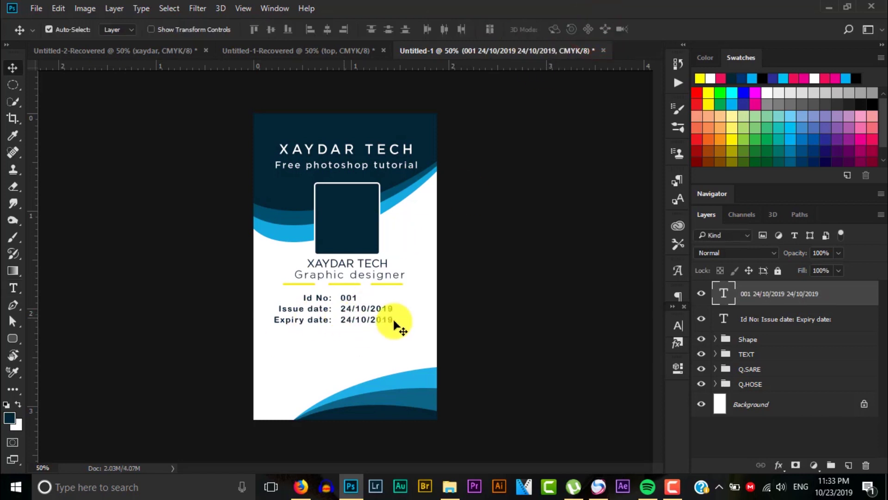
{"action": "left_click", "coordinate": [735, 322], "text": "shift"}
{"action": "key", "text": "ctrl+t"}
{"action": "key", "text": "Right"}
{"action": "key", "text": "Right"}
{"action": "key", "text": "Right"}
{"action": "key", "text": "Right"}
{"action": "key", "text": "Right"}
{"action": "key", "text": "Right"}
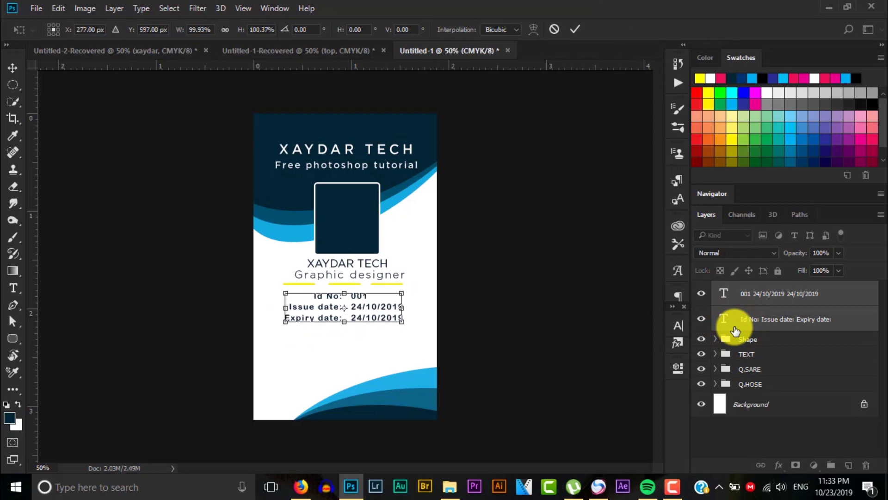
{"action": "key", "text": "Up"}
{"action": "key", "text": "Return"}
{"action": "key", "text": "ctrl+j"}
{"action": "key", "text": "shift+Down"}
{"action": "key", "text": "shift+Down"}
{"action": "key", "text": "shift+Down"}
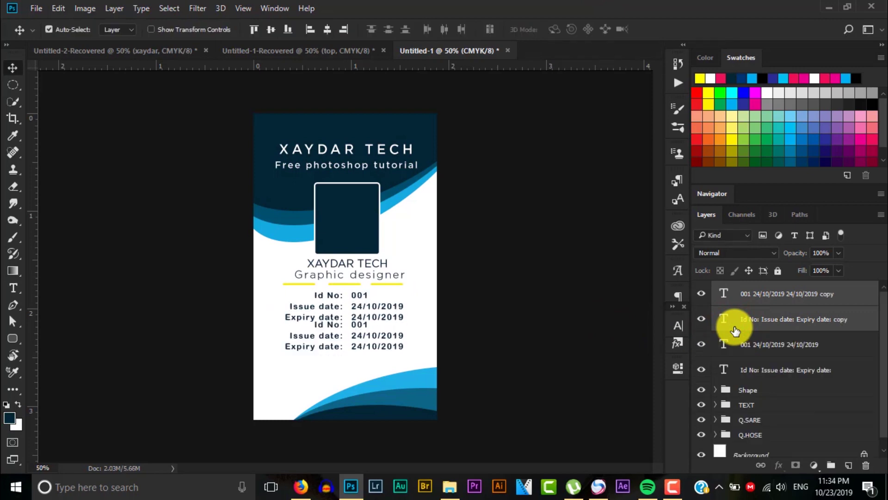
{"action": "key", "text": "shift+Down"}
{"action": "key", "text": "shift+Down"}
{"action": "key", "text": "shift+Down"}
Step: Relabel the copied block's first two labels as Phone and Gmail
{"action": "key", "text": "t"}
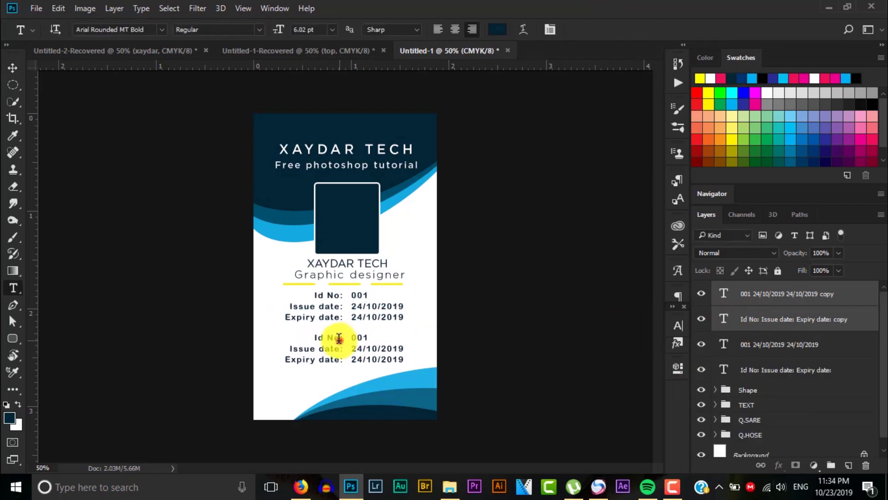
{"action": "triple_click", "coordinate": [339, 338]}
{"action": "left_click", "coordinate": [598, 29]}
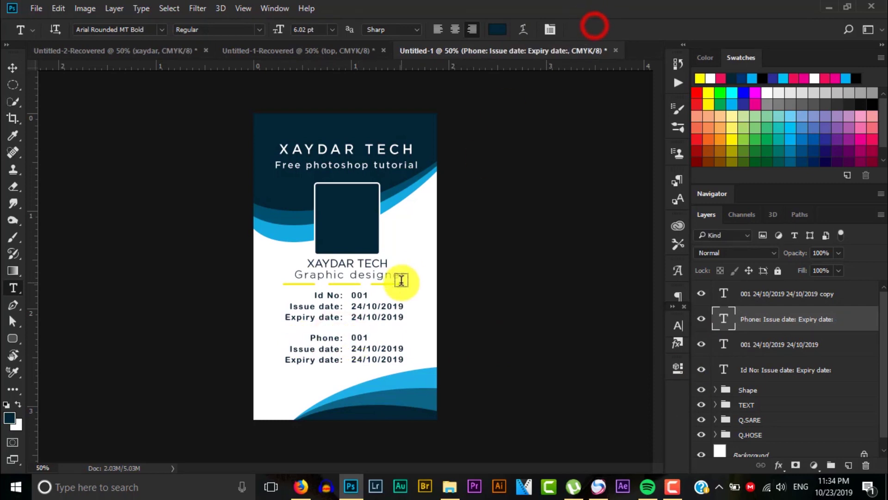
{"action": "left_click_drag", "start_coordinate": [341, 350], "coordinate": [263, 353]}
{"action": "type", "text": "mail:"}
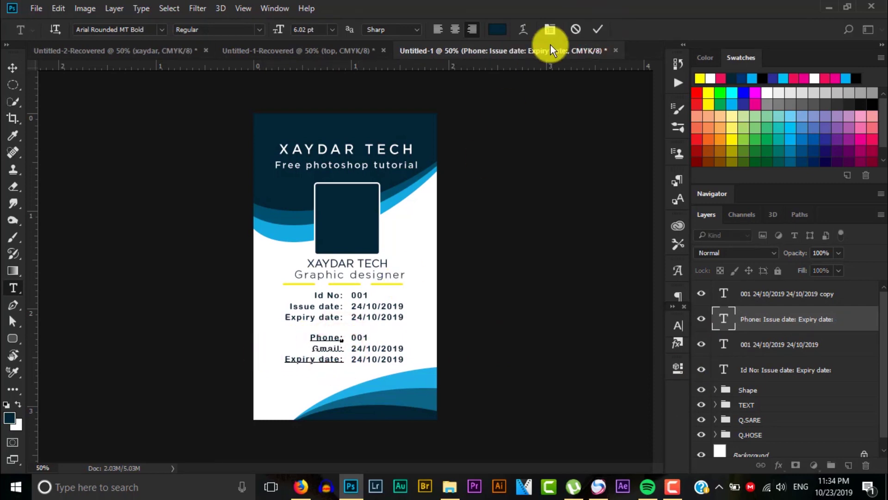
{"action": "left_click", "coordinate": [597, 30]}
Step: Replace the copied values with a phone number and an e-mail address
{"action": "left_click_drag", "start_coordinate": [351, 338], "coordinate": [380, 336]}
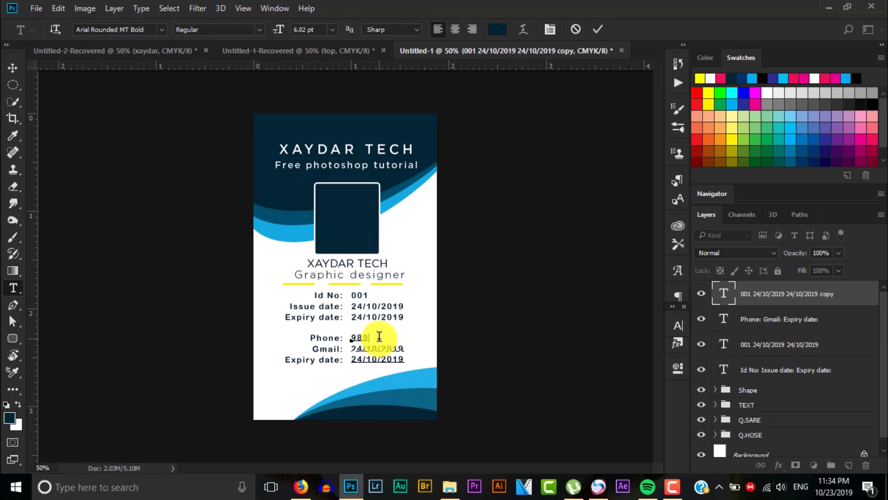
{"action": "left_click", "coordinate": [598, 30]}
{"action": "left_click_drag", "start_coordinate": [350, 350], "coordinate": [406, 351]}
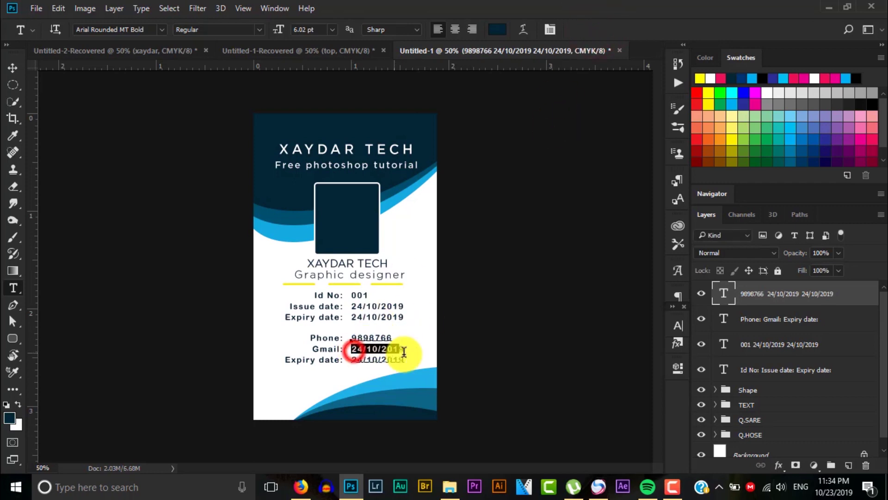
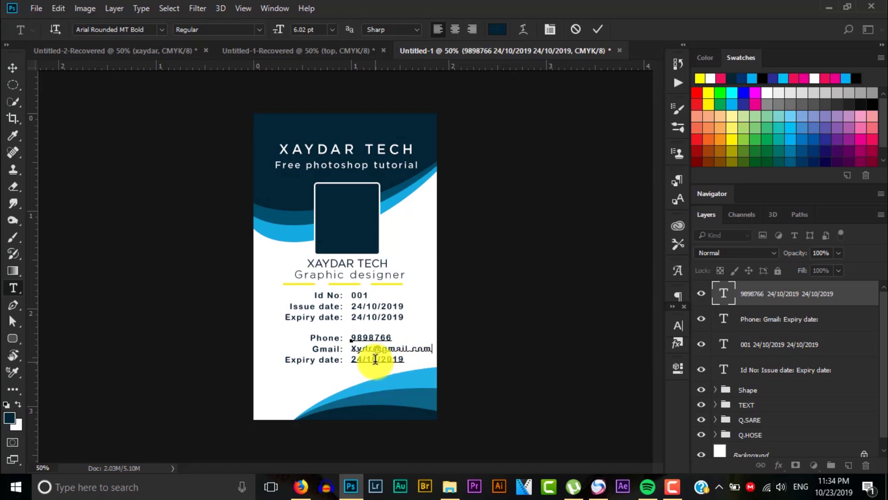
Step: Delete the leftover Expiry date label and value from the copied block
{"action": "left_click_drag", "start_coordinate": [375, 359], "coordinate": [406, 360]}
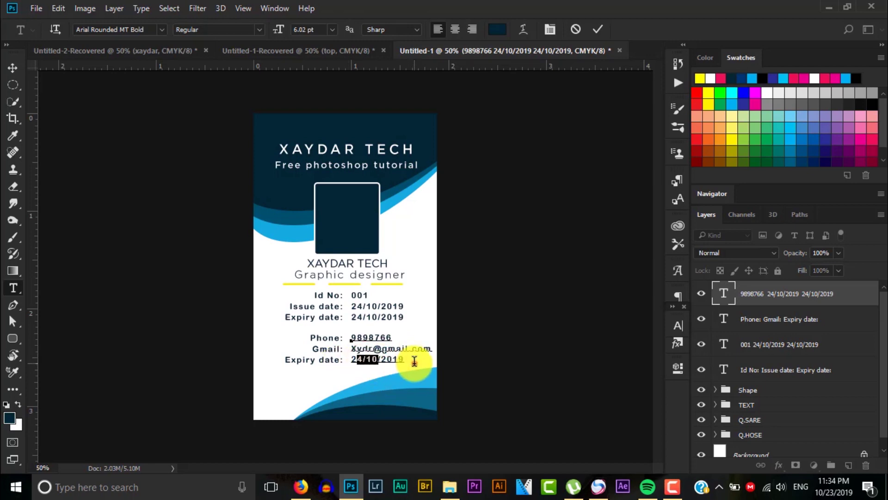
{"action": "key", "text": "BackSpace"}
{"action": "left_click", "coordinate": [598, 29]}
{"action": "left_click_drag", "start_coordinate": [287, 361], "coordinate": [366, 353]}
{"action": "key", "text": "BackSpace"}
{"action": "left_click", "coordinate": [598, 29]}
Step: Move the four new text layers into the TEXT group
{"action": "key", "text": "v"}
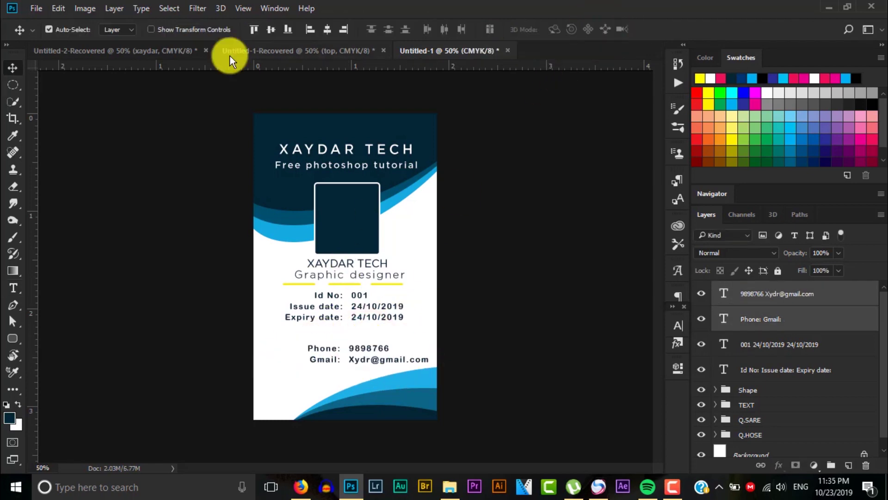
{"action": "left_click", "coordinate": [777, 353], "text": "shift"}
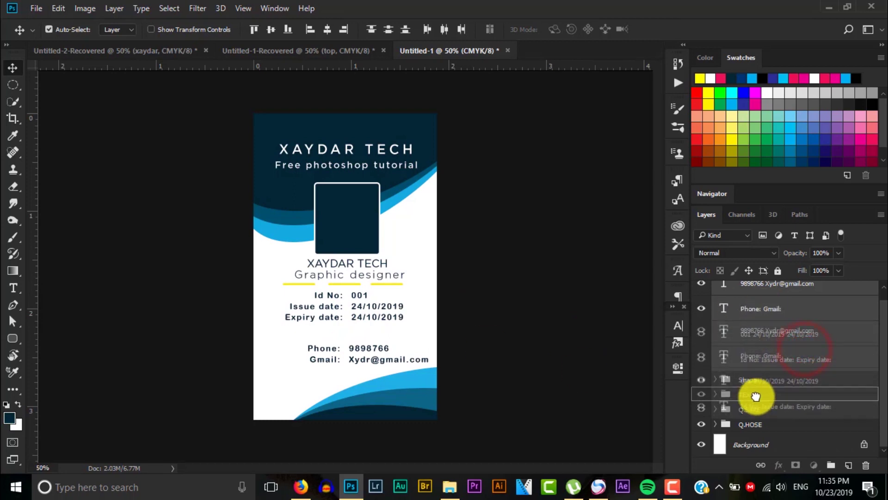
{"action": "left_click_drag", "start_coordinate": [776, 393], "coordinate": [755, 395]}
Step: Add a light grey (#b9bcbd) solid colour fill layer just above Background
{"action": "left_click", "coordinate": [814, 467]}
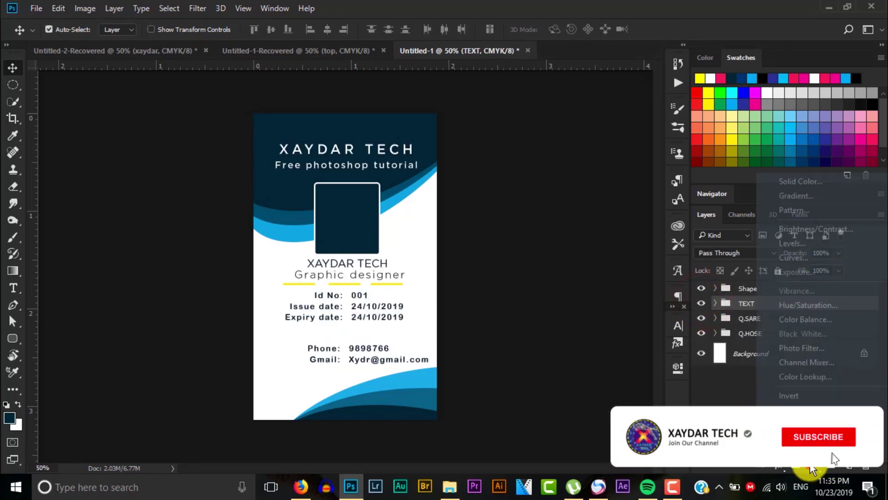
{"action": "left_click", "coordinate": [757, 333]}
{"action": "left_click", "coordinate": [814, 467]}
{"action": "left_click", "coordinate": [793, 183]}
{"action": "left_click", "coordinate": [460, 154]}
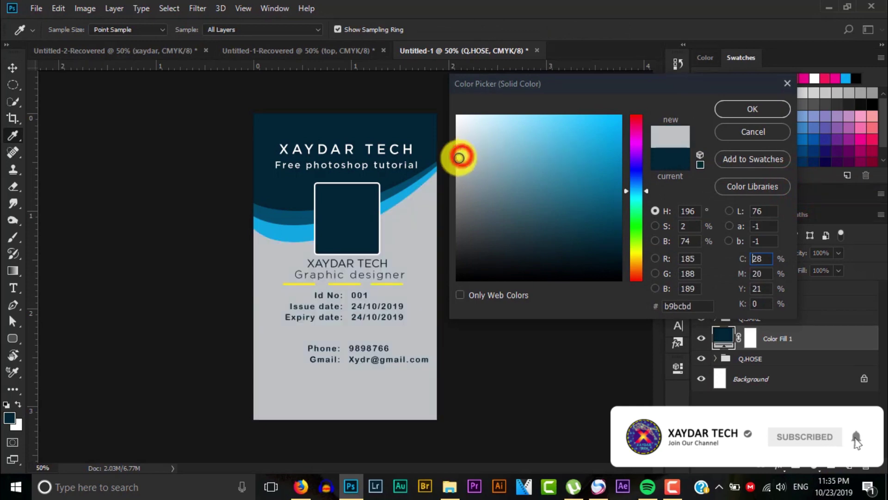
{"action": "left_click", "coordinate": [752, 109]}
{"action": "left_click_drag", "start_coordinate": [803, 353], "coordinate": [796, 366]}
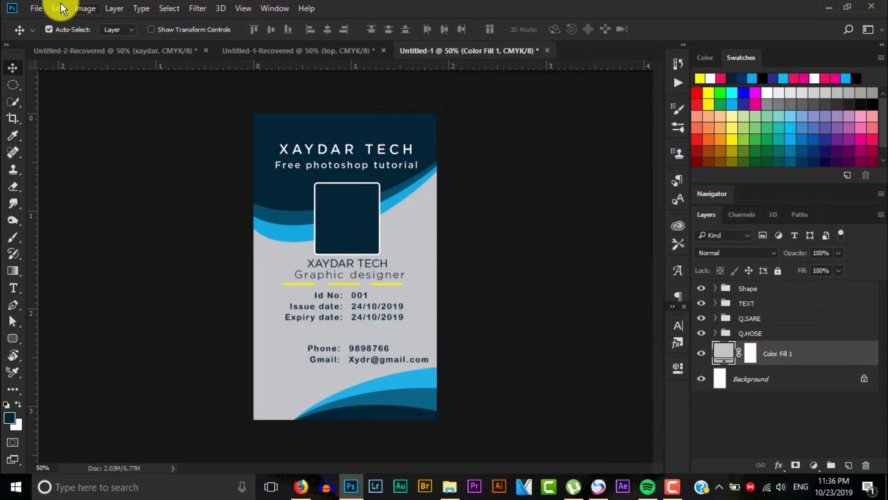
{"action": "left_click", "coordinate": [36, 8]}
{"action": "left_click", "coordinate": [95, 242]}
Step: Place the portrait photo, clip it to the rounded frame and scale it to fit
{"action": "double_click", "coordinate": [242, 124]}
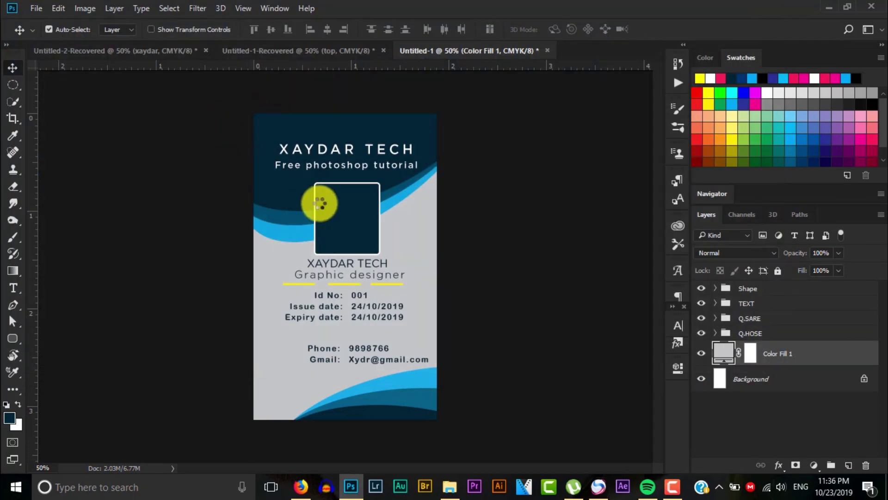
{"action": "left_click_drag", "start_coordinate": [406, 268], "coordinate": [396, 251]}
{"action": "mouse_move", "coordinate": [369, 221]}
{"action": "left_mouse_down"}
{"action": "mouse_move", "coordinate": [387, 223]}
{"action": "mouse_move", "coordinate": [356, 231]}
{"action": "left_mouse_up"}
{"action": "key", "text": "Return"}
{"action": "left_click", "coordinate": [770, 321], "text": "alt"}
{"action": "left_click_drag", "start_coordinate": [408, 265], "coordinate": [389, 206]}
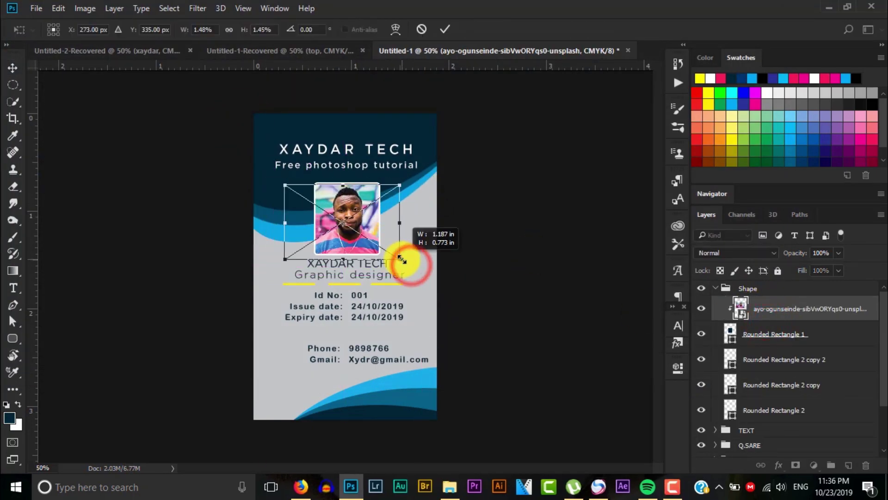
{"action": "key", "text": "Return"}
Step: Place the round logo, shrink it above XAYDAR TECH and move it into the Shape group
{"action": "left_click", "coordinate": [36, 8]}
{"action": "left_click", "coordinate": [82, 244]}
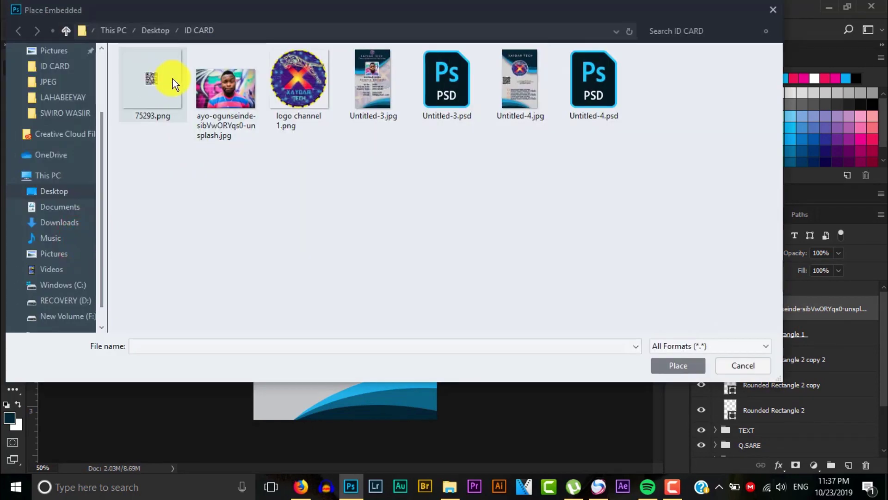
{"action": "double_click", "coordinate": [301, 81]}
{"action": "mouse_move", "coordinate": [432, 353]}
{"action": "left_mouse_down"}
{"action": "mouse_move", "coordinate": [354, 273]}
{"action": "mouse_move", "coordinate": [353, 132]}
{"action": "left_mouse_up"}
{"action": "key", "text": "Return"}
{"action": "key", "text": "ctrl+t"}
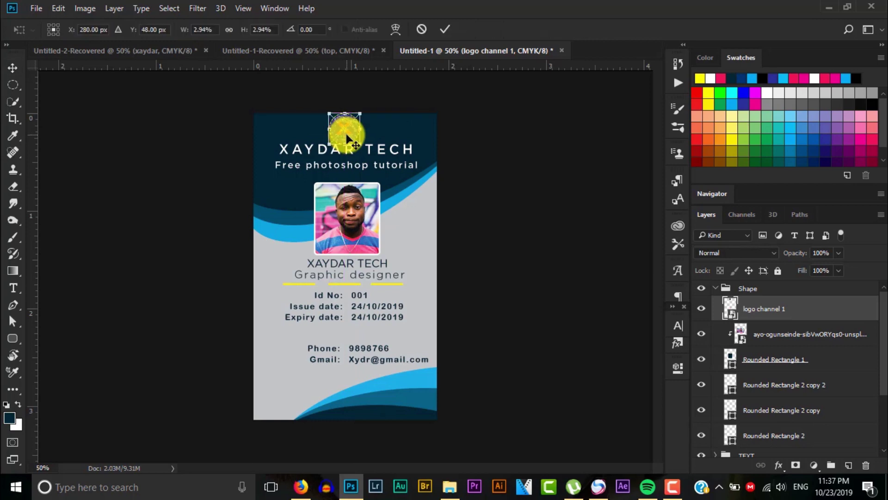
{"action": "key", "text": "Return"}
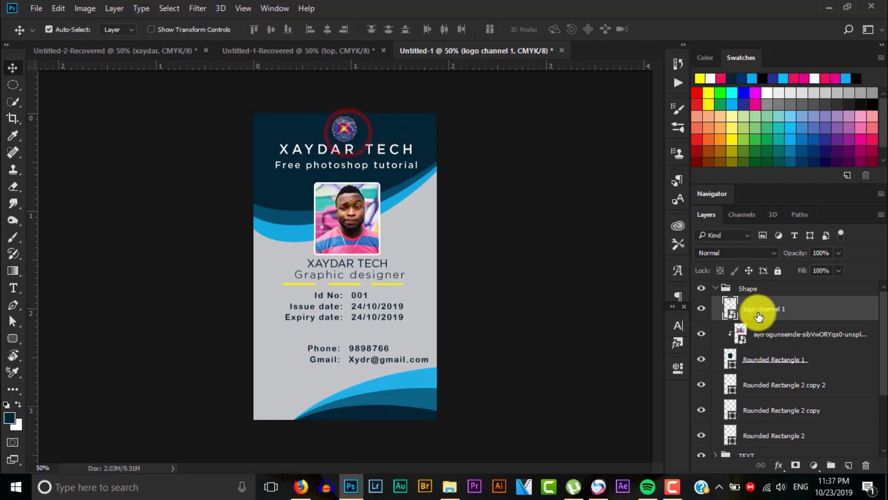
{"action": "left_click", "coordinate": [716, 288]}
{"action": "left_click", "coordinate": [716, 290]}
{"action": "mouse_move", "coordinate": [761, 309]}
{"action": "left_mouse_down"}
{"action": "mouse_move", "coordinate": [763, 289]}
{"action": "mouse_move", "coordinate": [749, 283]}
{"action": "left_mouse_up"}
Step: Place another embedded round logo, shrunk and positioned at the photo's upper right
{"action": "left_click", "coordinate": [34, 8]}
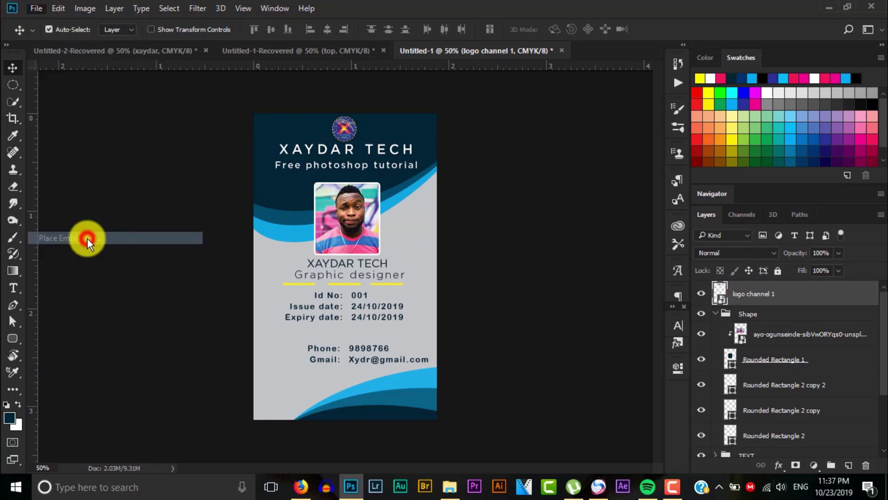
{"action": "left_click", "coordinate": [87, 238]}
{"action": "double_click", "coordinate": [319, 88]}
{"action": "mouse_move", "coordinate": [431, 346]}
{"action": "left_mouse_down"}
{"action": "mouse_move", "coordinate": [405, 326]}
{"action": "mouse_move", "coordinate": [407, 199]}
{"action": "left_mouse_up"}
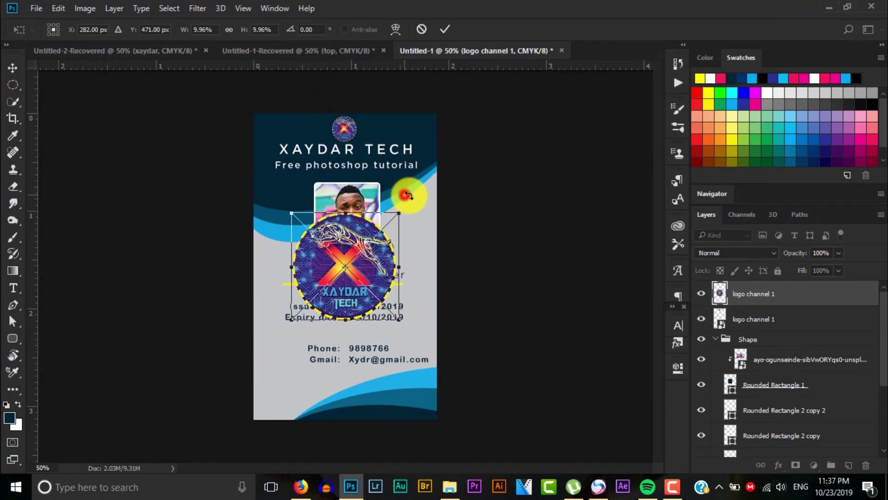
{"action": "left_click_drag", "start_coordinate": [389, 254], "coordinate": [410, 256]}
{"action": "key", "text": "Return"}
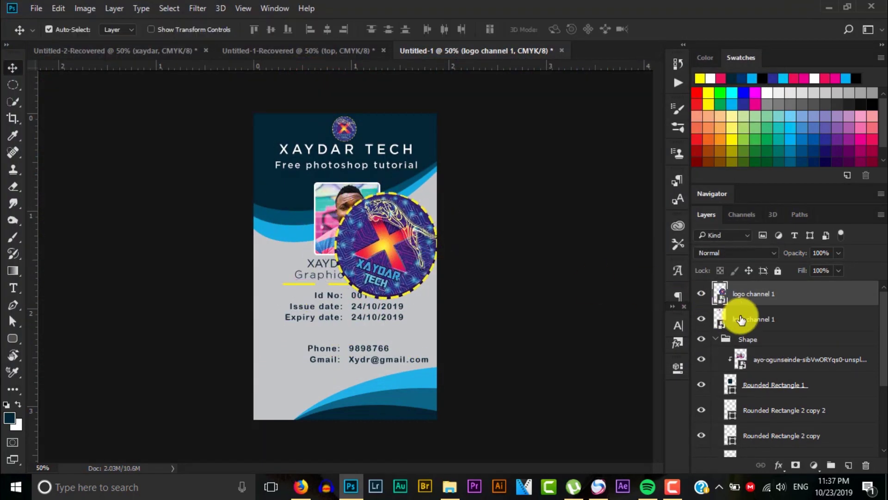
Step: Duplicate the large logo, move the copy to the card's lower left, and group both
{"action": "left_click_drag", "start_coordinate": [760, 316], "coordinate": [763, 341]}
{"action": "left_click", "coordinate": [743, 283]}
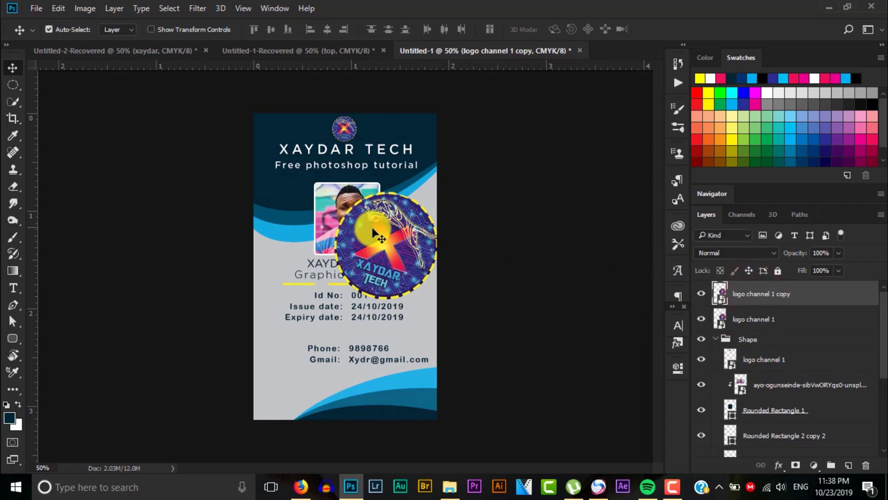
{"action": "left_click_drag", "start_coordinate": [372, 227], "coordinate": [301, 332], "text": "alt"}
{"action": "left_click", "coordinate": [763, 319], "text": "shift"}
{"action": "left_click_drag", "start_coordinate": [763, 319], "coordinate": [831, 465]}
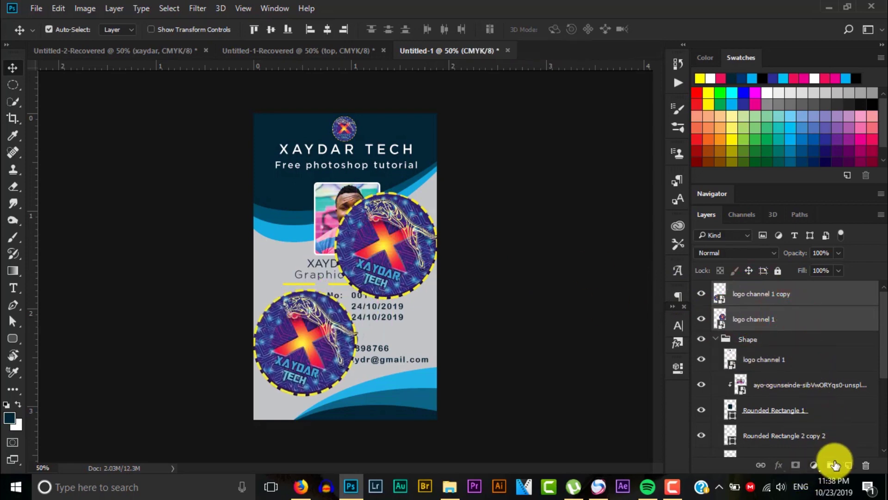
Step: Rotate the upper-right logo slightly
{"action": "left_click", "coordinate": [399, 233]}
{"action": "key", "text": "ctrl+t"}
{"action": "left_click_drag", "start_coordinate": [491, 222], "coordinate": [475, 192]}
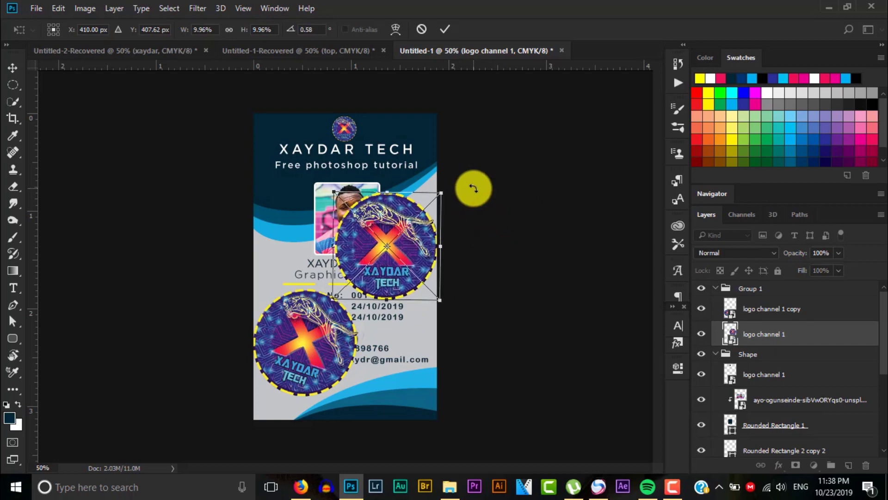
{"action": "key", "text": "Return"}
Step: Rename the logo group W.LOG, place it above Color Fill 1 at 5% opacity
{"action": "left_click", "coordinate": [745, 289]}
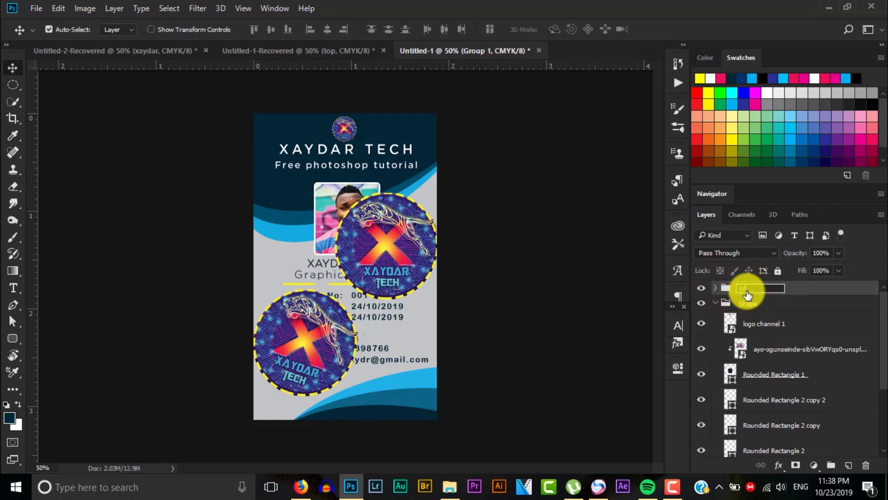
{"action": "key", "text": "Return"}
{"action": "left_click_drag", "start_coordinate": [765, 289], "coordinate": [764, 402]}
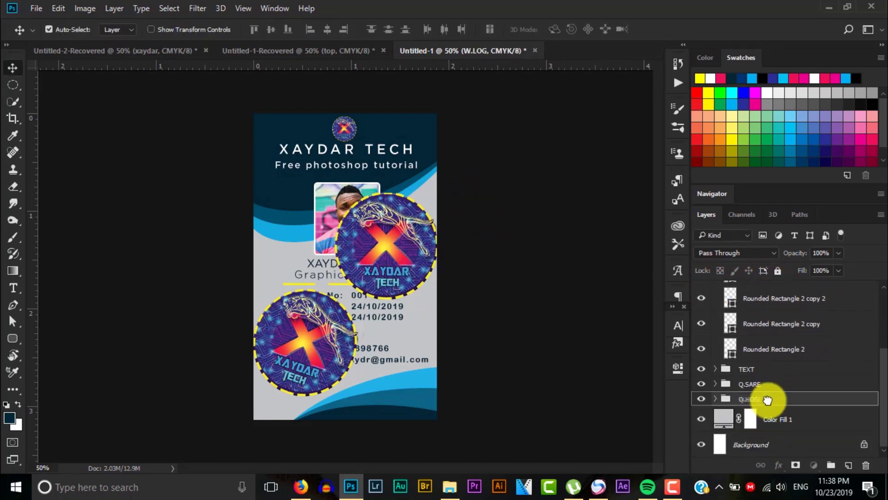
{"action": "type", "text": "5"}
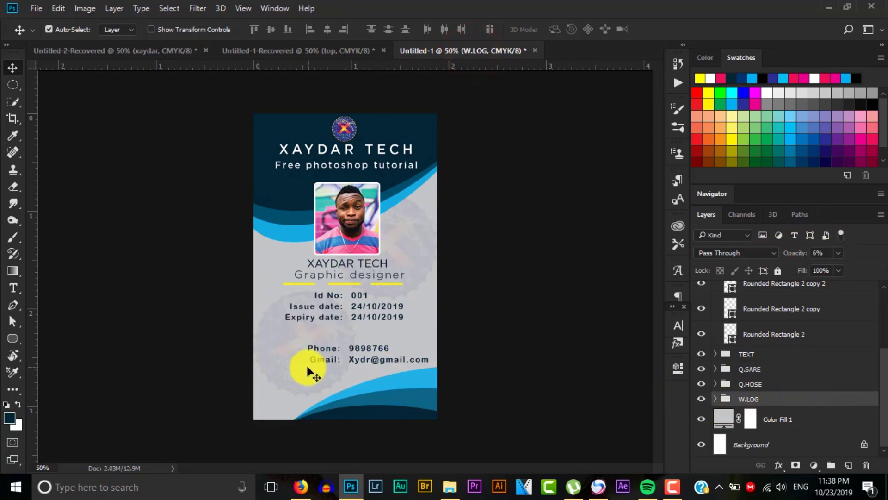
{"action": "left_click_drag", "start_coordinate": [303, 372], "coordinate": [292, 387]}
{"action": "left_click", "coordinate": [419, 250]}
{"action": "left_click", "coordinate": [350, 274]}
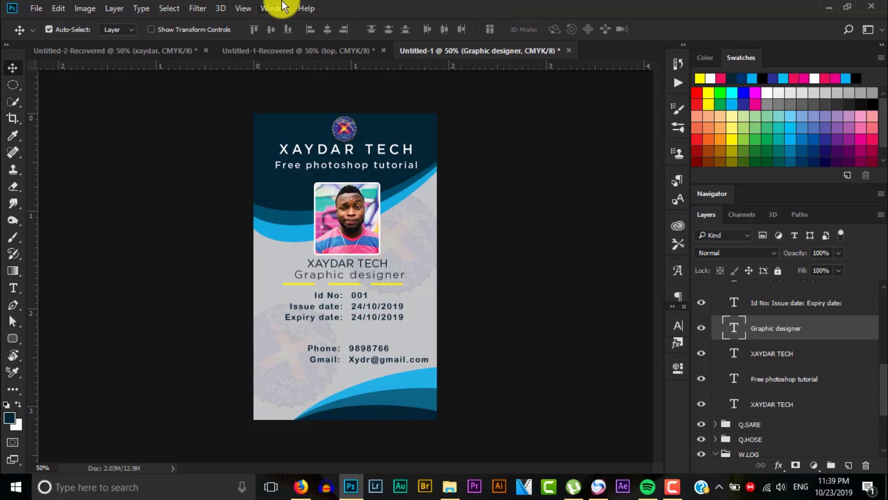
Step: Collapse the Shape, TEXT and W.LOG groups and start a new 1.88×3.14 in document
{"action": "left_click", "coordinate": [34, 8]}
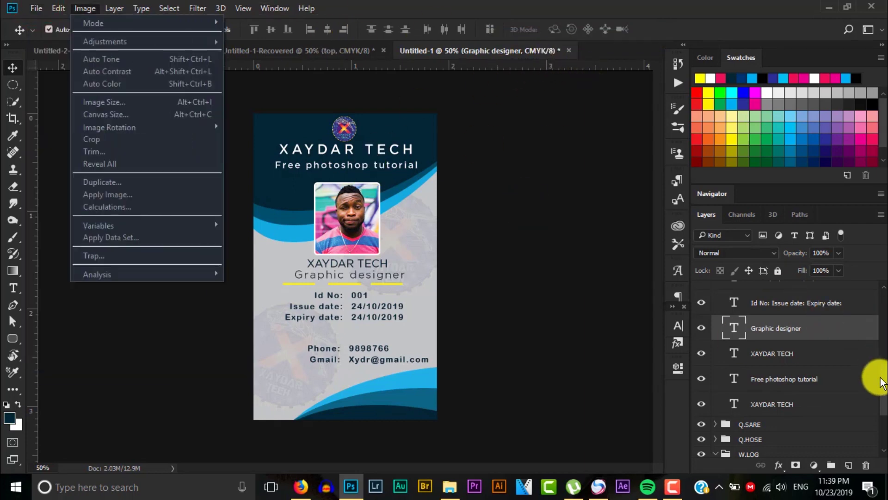
{"action": "scroll", "coordinate": [786, 370], "scroll_direction": "up", "scroll_amount": 4}
{"action": "left_click", "coordinate": [708, 427]}
{"action": "left_click_drag", "start_coordinate": [882, 320], "coordinate": [883, 283]}
{"action": "left_click", "coordinate": [715, 288]}
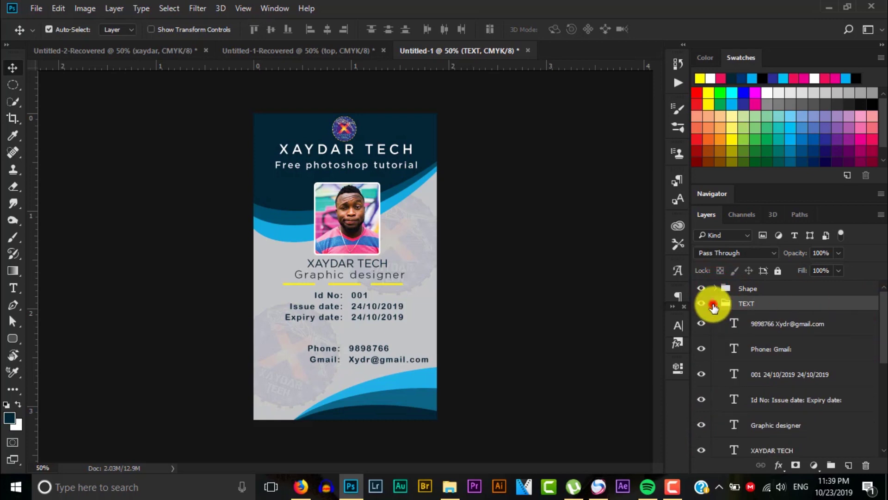
{"action": "left_click", "coordinate": [715, 303]}
{"action": "left_click", "coordinate": [715, 348]}
{"action": "left_click", "coordinate": [733, 414]}
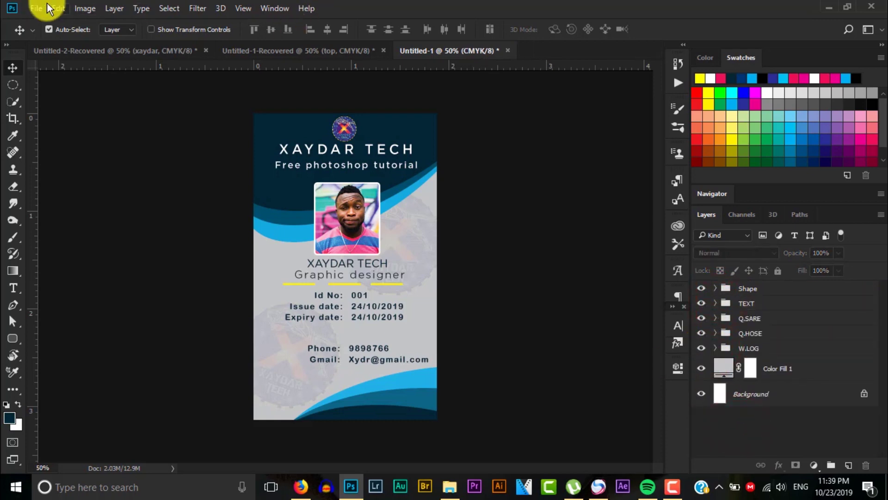
{"action": "left_click", "coordinate": [37, 8]}
{"action": "left_click", "coordinate": [59, 21]}
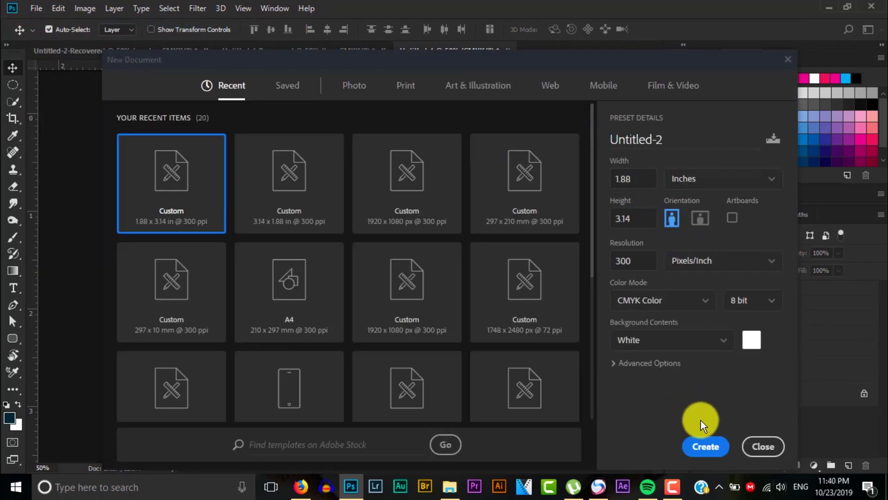
Step: Create Untitled-2 and copy in the Q.HOSE waves, flipped horizontally, along its bottom edge
{"action": "left_click", "coordinate": [703, 443]}
{"action": "left_click", "coordinate": [431, 50]}
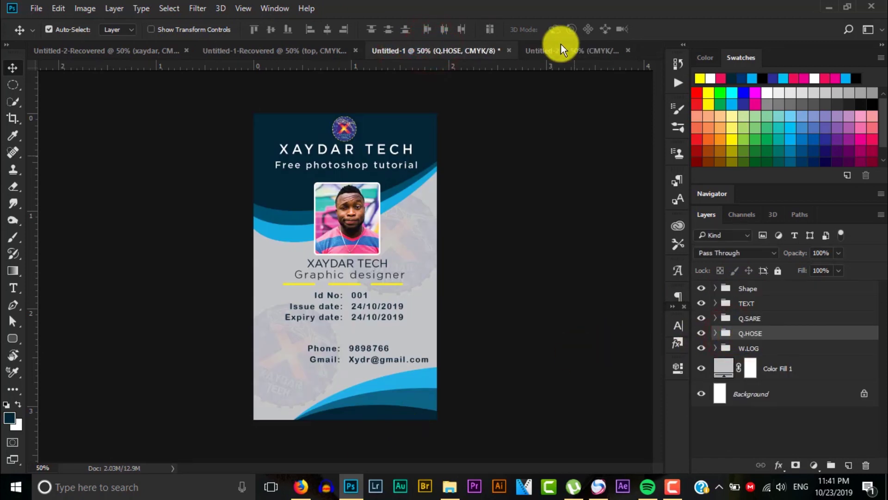
{"action": "left_click_drag", "start_coordinate": [734, 338], "coordinate": [347, 240]}
{"action": "key", "text": "ctrl+t"}
{"action": "right_click", "coordinate": [357, 231]}
{"action": "left_click", "coordinate": [408, 428]}
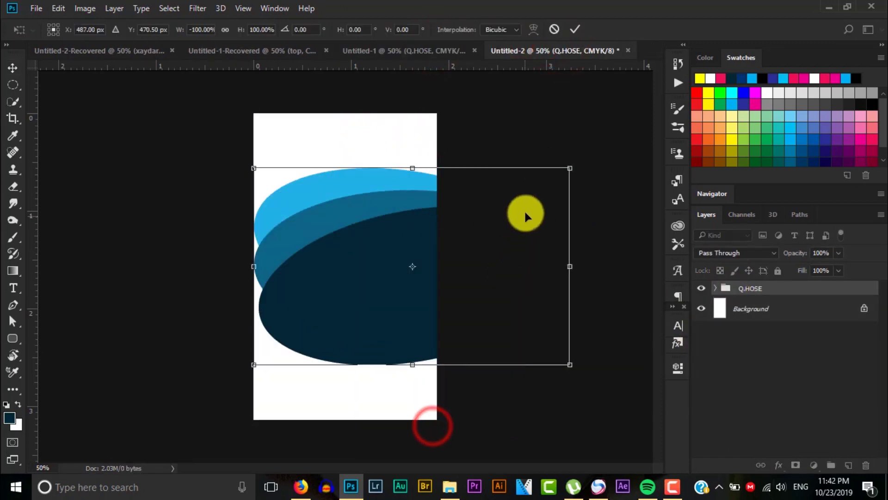
{"action": "mouse_move", "coordinate": [523, 221]}
{"action": "left_mouse_down"}
{"action": "mouse_move", "coordinate": [390, 420]}
{"action": "mouse_move", "coordinate": [342, 418]}
{"action": "left_mouse_up"}
{"action": "key", "text": "Return"}
Step: Fine-tune the Q.HOSE wave group's position at the bottom of Untitled-2
{"action": "key", "text": "ctrl+t"}
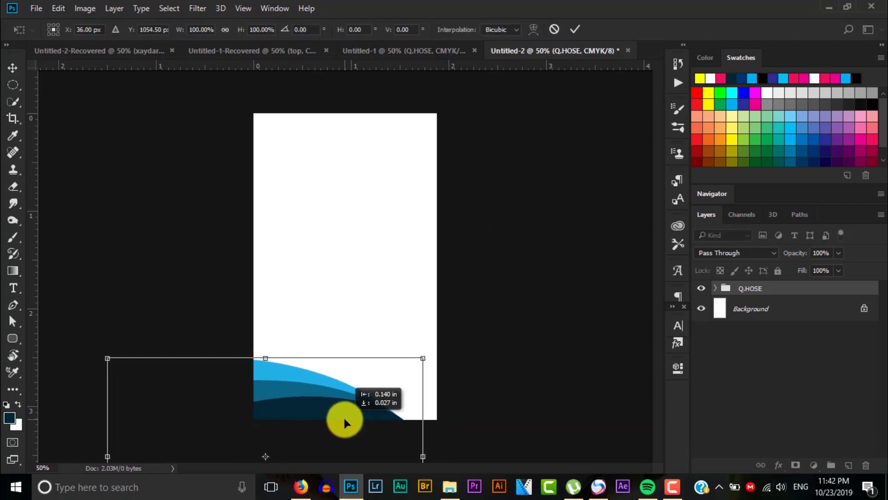
{"action": "key", "text": "Return"}
{"action": "left_click", "coordinate": [385, 50]}
{"action": "key", "text": "ctrl+Tab"}
{"action": "left_click", "coordinate": [330, 384]}
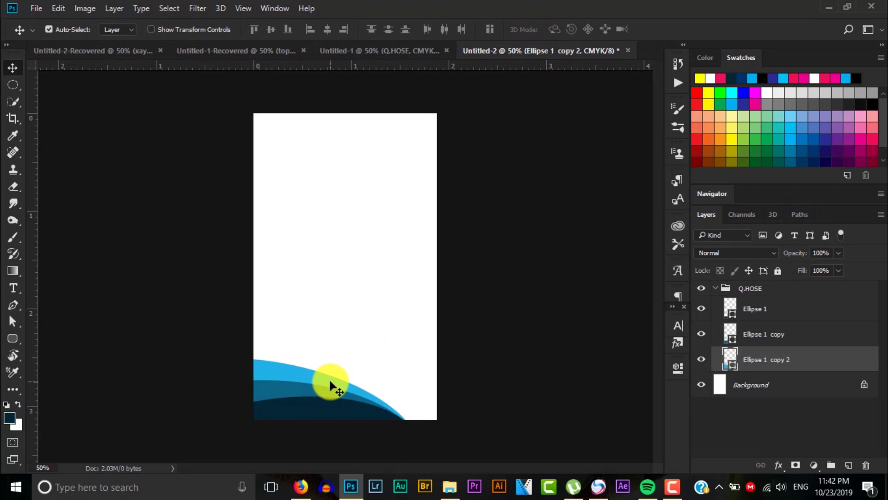
{"action": "left_click", "coordinate": [320, 388]}
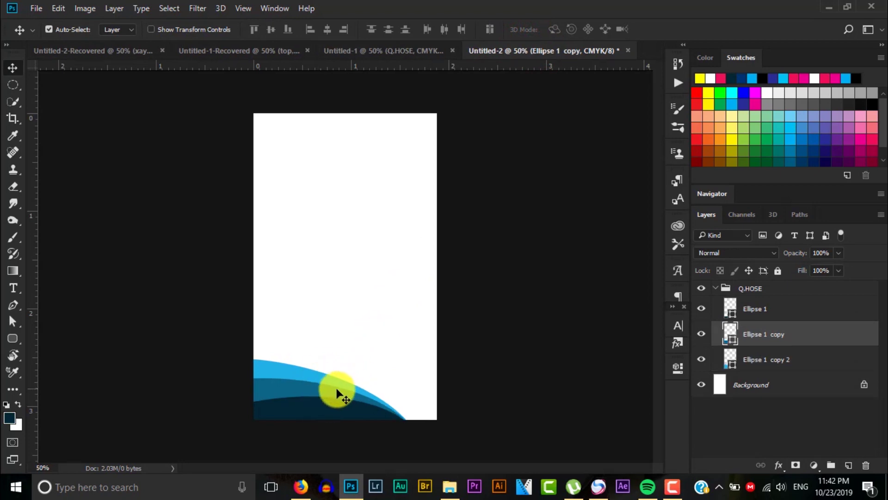
{"action": "left_click", "coordinate": [110, 56]}
{"action": "left_click", "coordinate": [520, 50]}
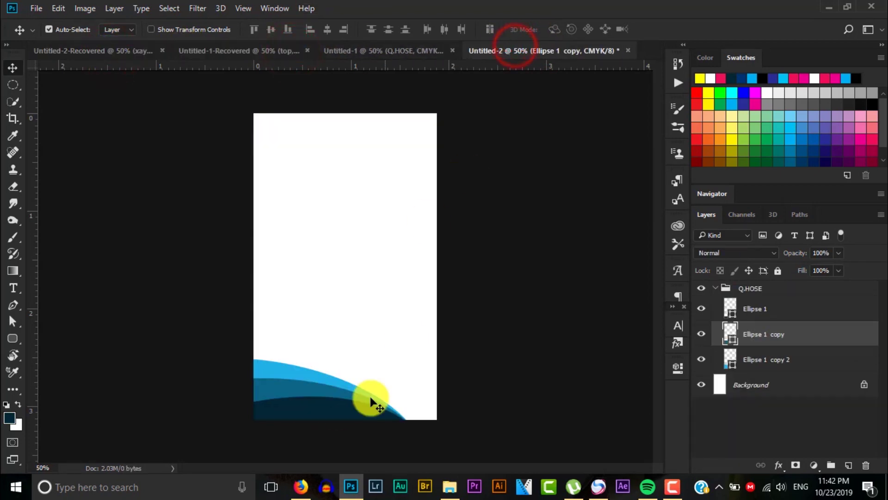
{"action": "left_click", "coordinate": [766, 289]}
{"action": "key", "text": "ctrl+t"}
{"action": "key", "text": "Return"}
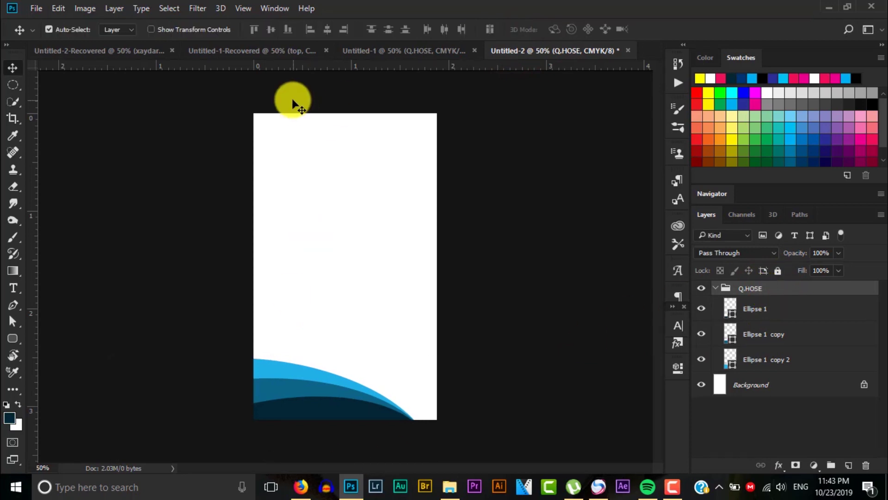
Step: Copy the Q.SARE waves into Untitled-2, flipped horizontally and placed across the top
{"action": "left_click", "coordinate": [406, 50]}
{"action": "left_click", "coordinate": [740, 315]}
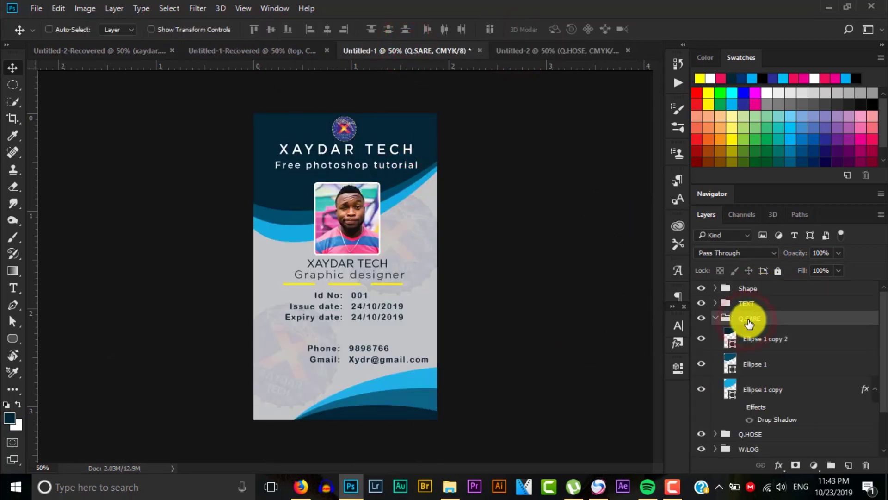
{"action": "left_click", "coordinate": [538, 50]}
{"action": "mouse_move", "coordinate": [383, 170]}
{"action": "left_mouse_down"}
{"action": "mouse_move", "coordinate": [381, 231]}
{"action": "mouse_move", "coordinate": [372, 112]}
{"action": "left_mouse_up"}
{"action": "left_click", "coordinate": [716, 288]}
{"action": "key", "text": "ctrl+t"}
{"action": "right_click", "coordinate": [432, 227]}
{"action": "left_click", "coordinate": [480, 419]}
{"action": "left_click", "coordinate": [575, 29]}
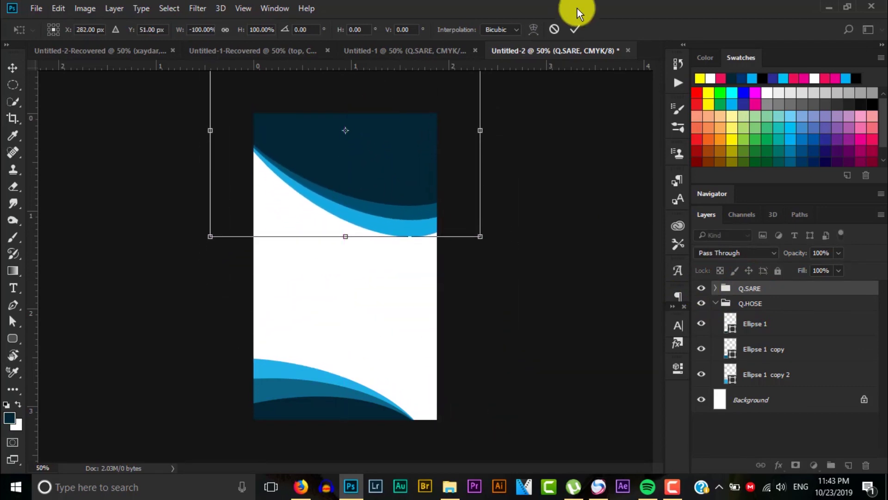
{"action": "left_click", "coordinate": [432, 50]}
{"action": "left_click", "coordinate": [565, 50]}
{"action": "key", "text": "Return"}
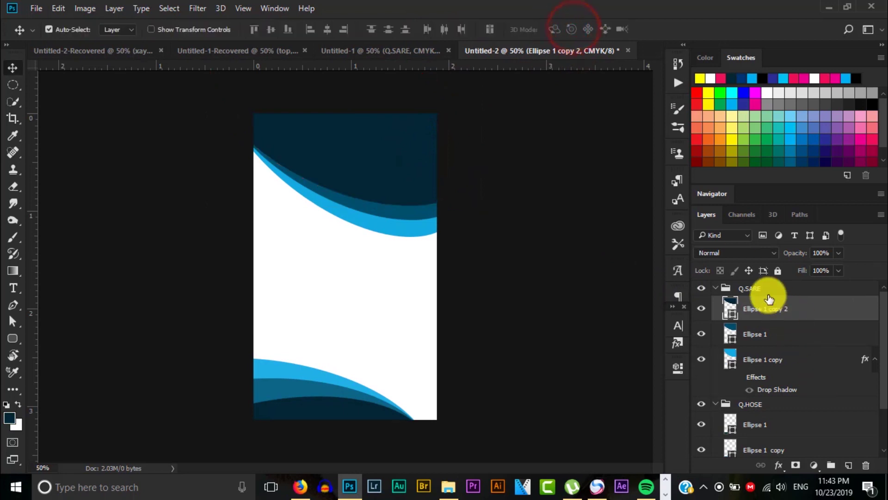
Step: Nudge the Q.SARE header waves slightly down and left
{"action": "left_click", "coordinate": [751, 288]}
{"action": "key", "text": "ctrl+t"}
{"action": "key", "text": "Down"}
{"action": "key", "text": "Left"}
{"action": "key", "text": "Down"}
{"action": "key", "text": "Left"}
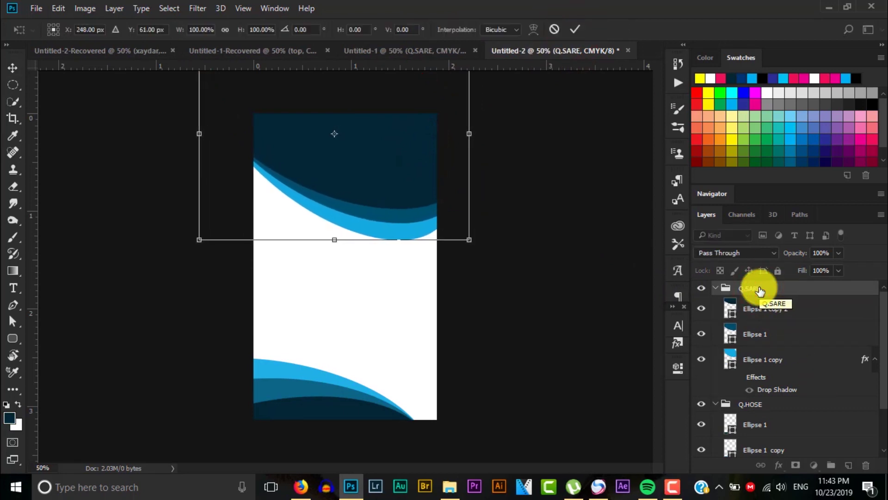
{"action": "key", "text": "Return"}
Step: Draw a grey-filled circle overlapping the header and start a text line near the top
{"action": "right_click", "coordinate": [13, 339]}
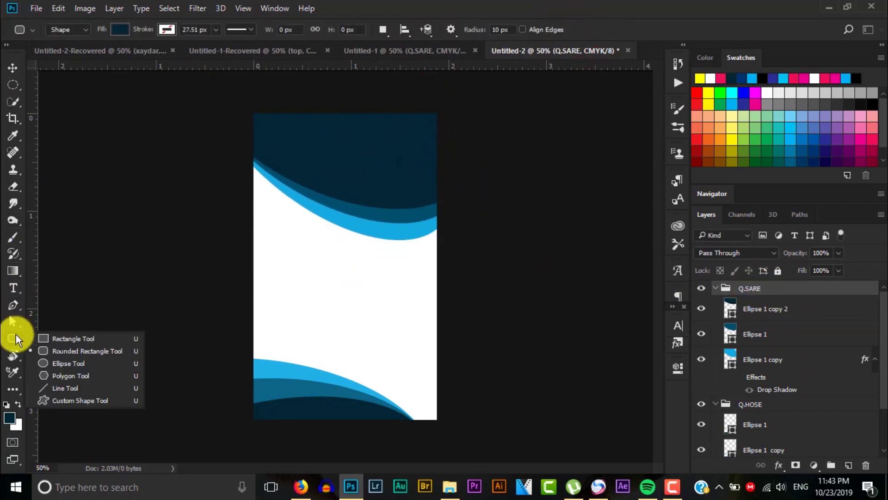
{"action": "left_click", "coordinate": [51, 359]}
{"action": "left_click_drag", "start_coordinate": [307, 183], "coordinate": [406, 281]}
{"action": "left_click_drag", "start_coordinate": [372, 246], "coordinate": [361, 227]}
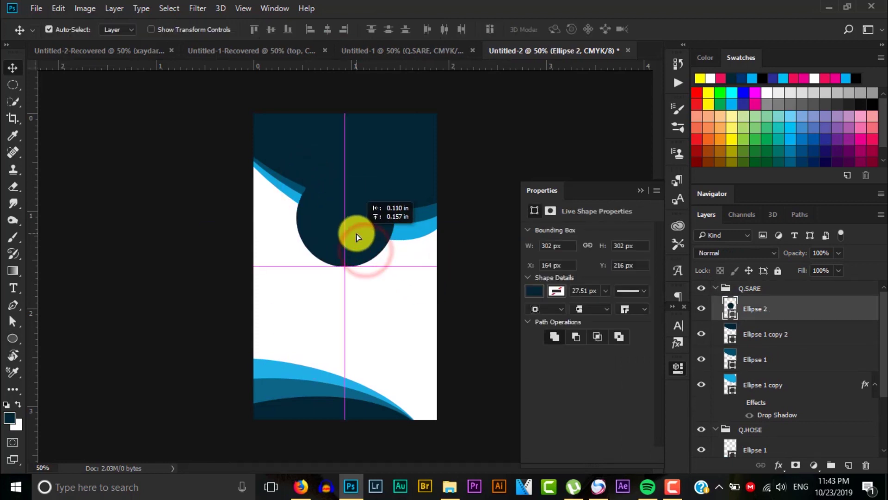
{"action": "left_click", "coordinate": [535, 290]}
{"action": "left_click", "coordinate": [608, 158]}
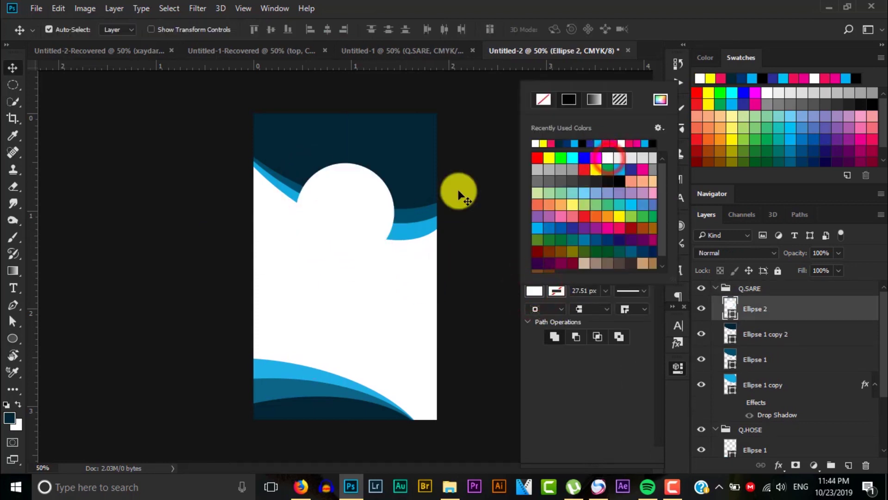
{"action": "left_click", "coordinate": [586, 143]}
{"action": "left_click", "coordinate": [13, 68]}
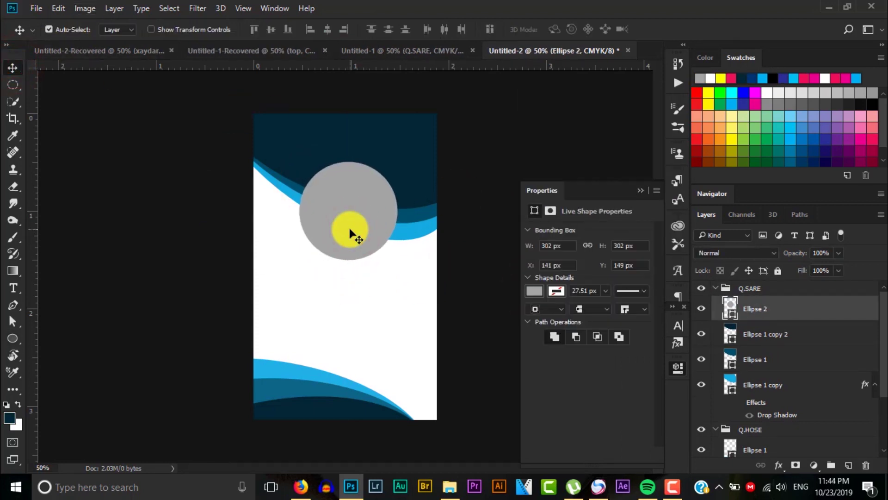
{"action": "left_click", "coordinate": [644, 188]}
{"action": "key", "text": "t"}
{"action": "left_click", "coordinate": [309, 133]}
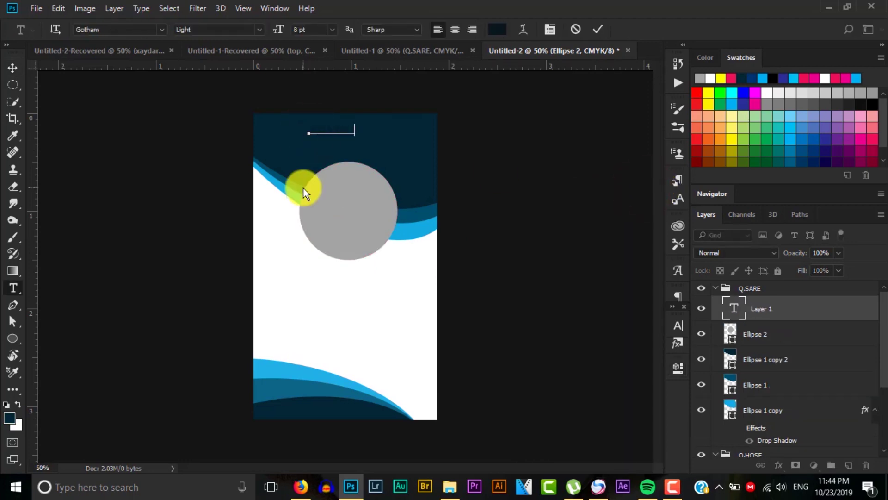
Step: Style XAYDAR TECH in light grey d0d2d2, Medium weight, wider spacing, and move it into the header
{"action": "left_click", "coordinate": [498, 29]}
{"action": "left_click", "coordinate": [457, 145]}
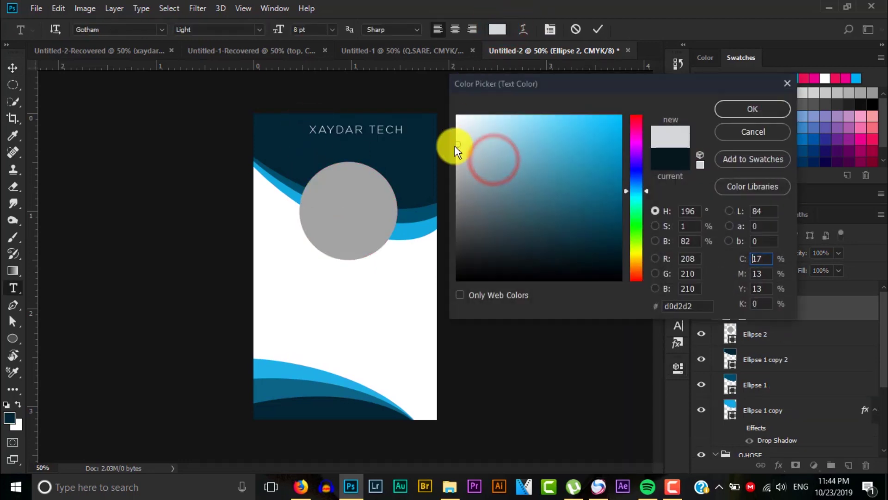
{"action": "left_click", "coordinate": [753, 108]}
{"action": "left_click", "coordinate": [260, 30]}
{"action": "left_click", "coordinate": [232, 74]}
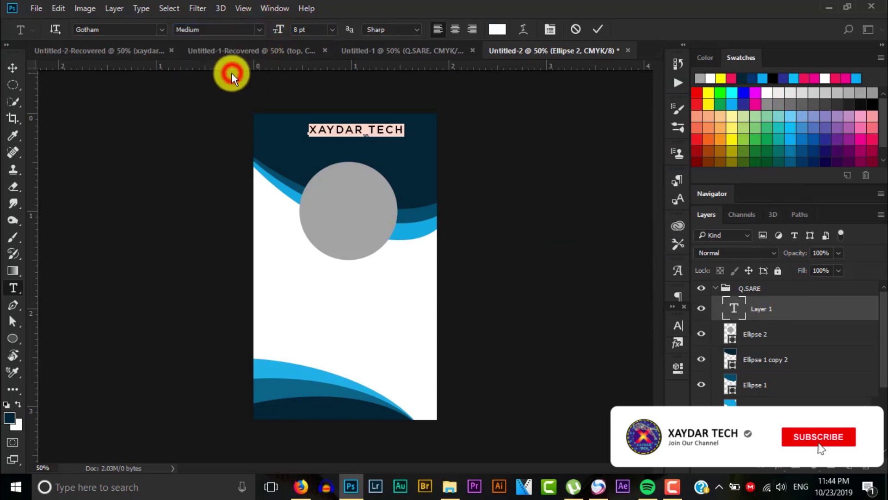
{"action": "left_click", "coordinate": [678, 325]}
{"action": "left_click_drag", "start_coordinate": [604, 369], "coordinate": [609, 368]}
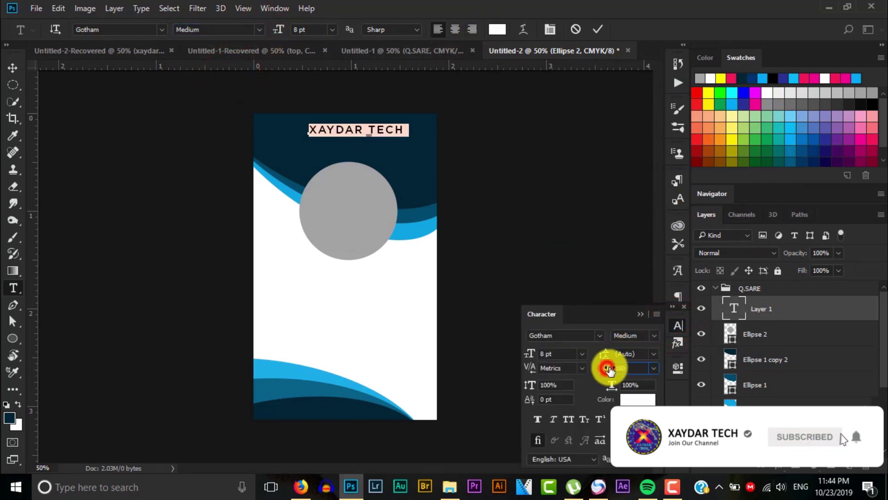
{"action": "left_click", "coordinate": [598, 31]}
{"action": "left_click", "coordinate": [12, 68]}
{"action": "left_click_drag", "start_coordinate": [349, 132], "coordinate": [337, 140]}
{"action": "left_click", "coordinate": [342, 212]}
Step: Check the Q.HOSE bottom waves and grey circle with free transform, leaving them unchanged
{"action": "left_click", "coordinate": [640, 314]}
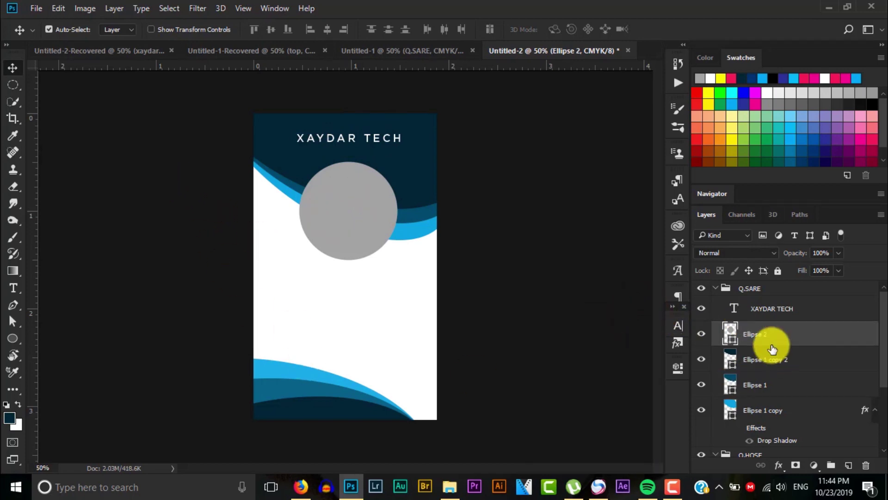
{"action": "left_click", "coordinate": [716, 288]}
{"action": "left_click", "coordinate": [750, 305]}
{"action": "key", "text": "ctrl+t"}
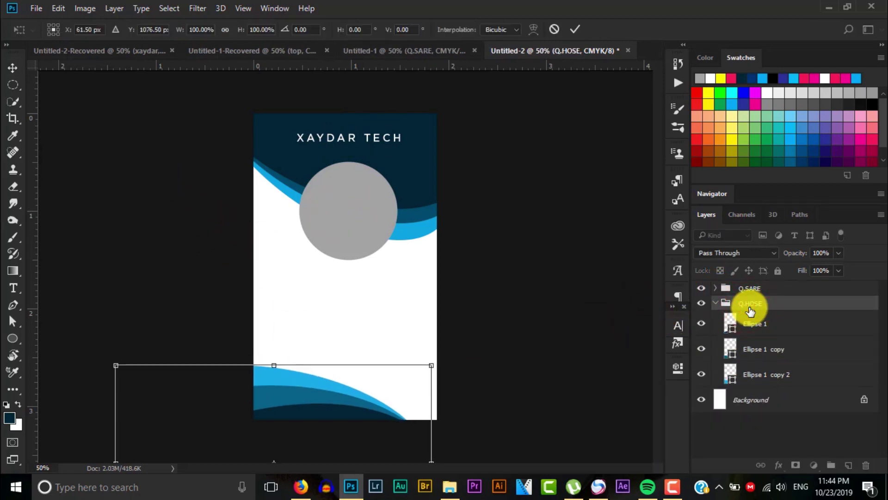
{"action": "key", "text": "Return"}
{"action": "left_click", "coordinate": [550, 51]}
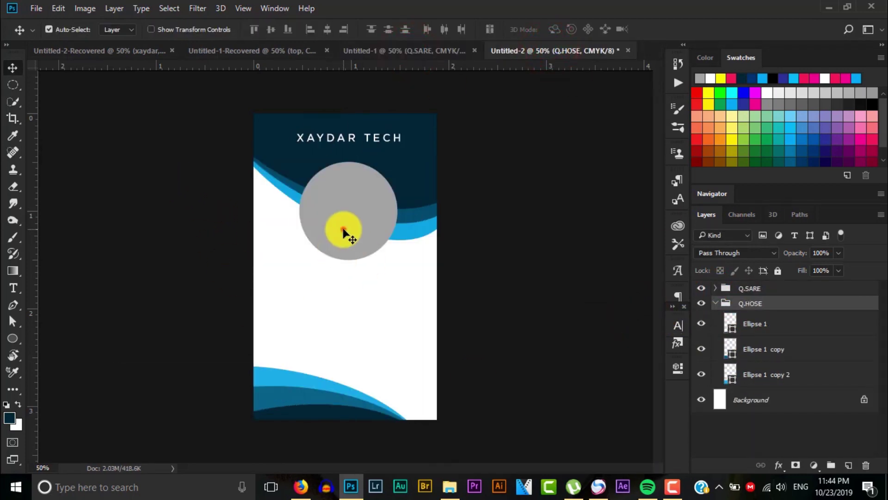
{"action": "key", "text": "ctrl+t"}
{"action": "key", "text": "Return"}
Step: Copy the three yellow Rounded Rectangle 2 bars onto the second card below the grey circle
{"action": "left_click", "coordinate": [410, 50]}
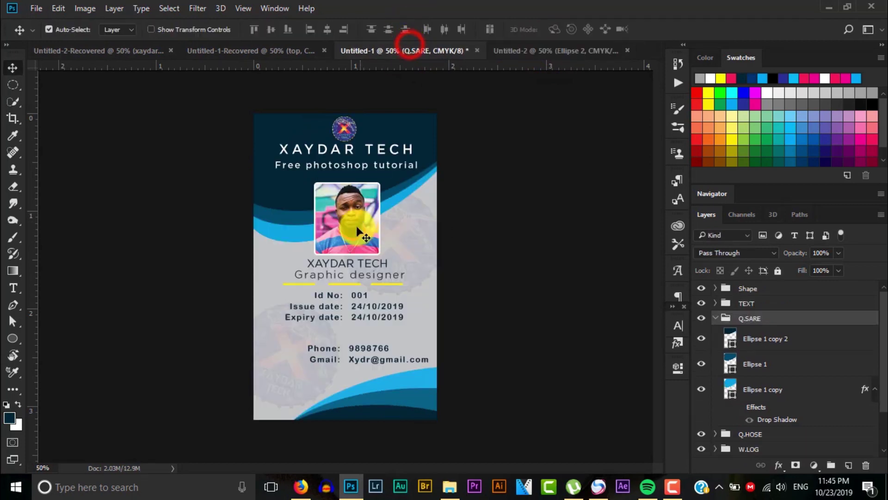
{"action": "left_click", "coordinate": [375, 284]}
{"action": "scroll", "coordinate": [870, 329], "scroll_direction": "down", "scroll_amount": 3}
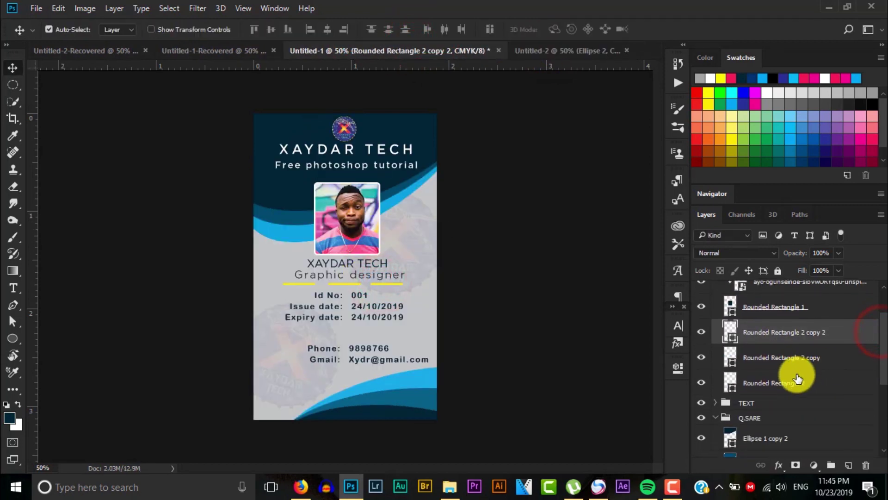
{"action": "left_click", "coordinate": [788, 383], "text": "shift"}
{"action": "left_click_drag", "start_coordinate": [556, 46], "coordinate": [343, 276]}
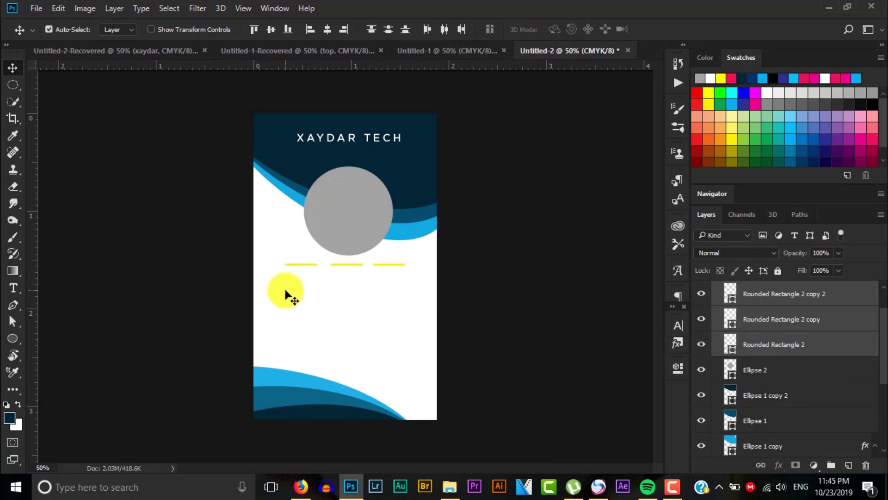
Step: Place the QR code image embedded, shrunk slightly on the card's left side
{"action": "left_click", "coordinate": [34, 8]}
{"action": "left_click", "coordinate": [91, 236]}
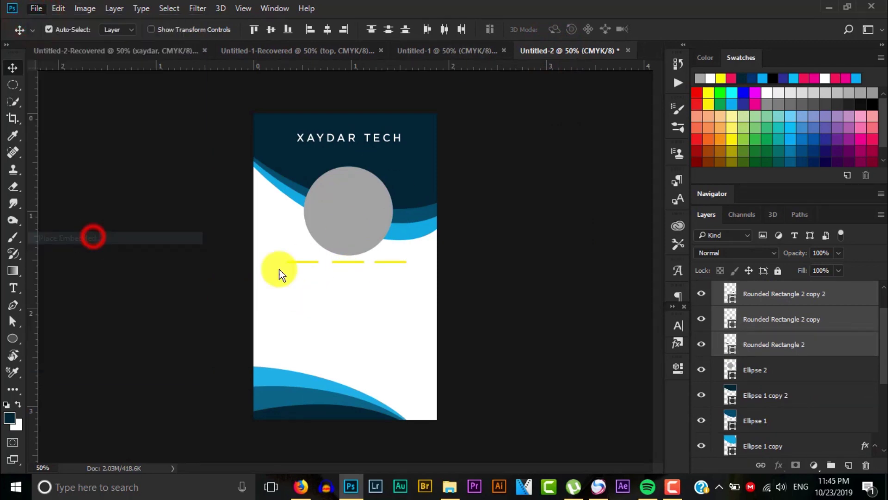
{"action": "double_click", "coordinate": [170, 84]}
{"action": "left_click_drag", "start_coordinate": [357, 298], "coordinate": [290, 316]}
{"action": "left_click_drag", "start_coordinate": [370, 378], "coordinate": [356, 371]}
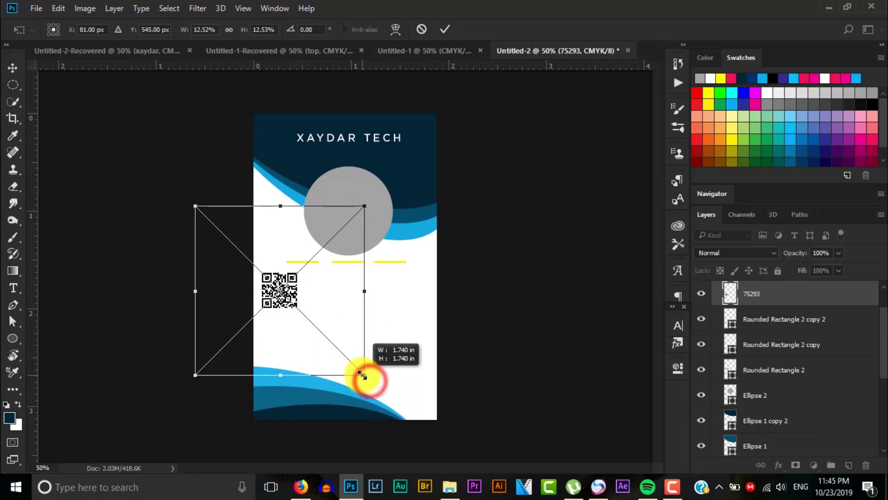
{"action": "key", "text": "Return"}
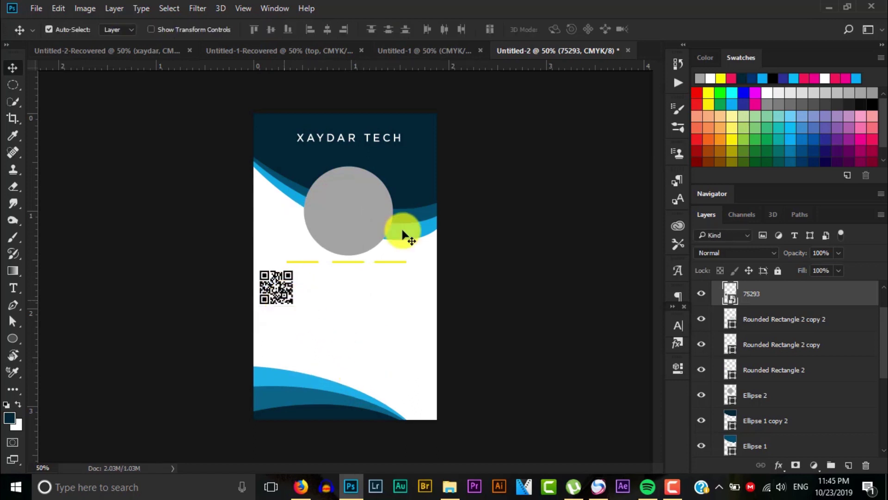
Step: Draw a thin black rounded-rectangle signature line right of the QR code
{"action": "left_click", "coordinate": [367, 284]}
{"action": "right_click", "coordinate": [14, 339]}
{"action": "left_click", "coordinate": [69, 352]}
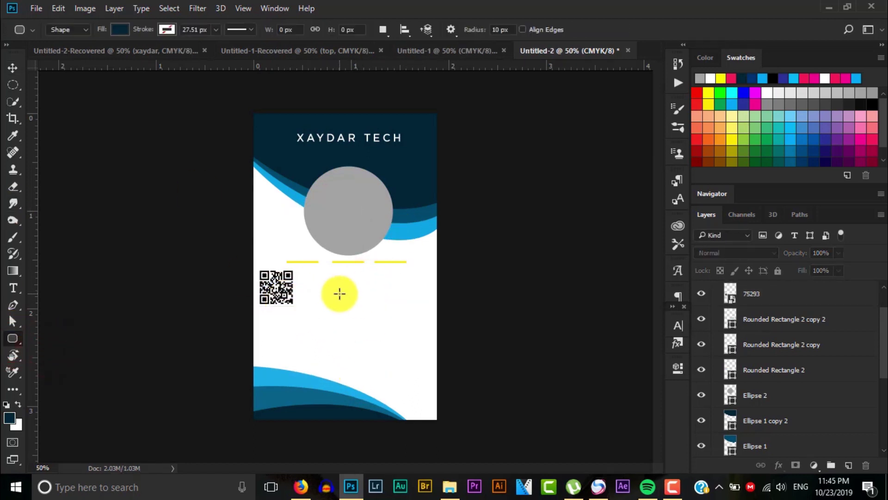
{"action": "left_click_drag", "start_coordinate": [339, 294], "coordinate": [426, 293]}
{"action": "left_click", "coordinate": [536, 271]}
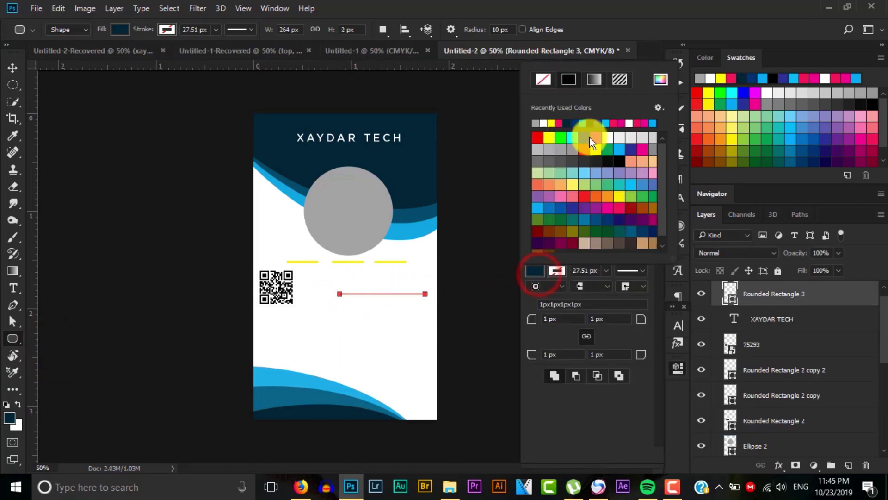
{"action": "left_click", "coordinate": [619, 161]}
{"action": "key", "text": "v"}
{"action": "left_click", "coordinate": [641, 188]}
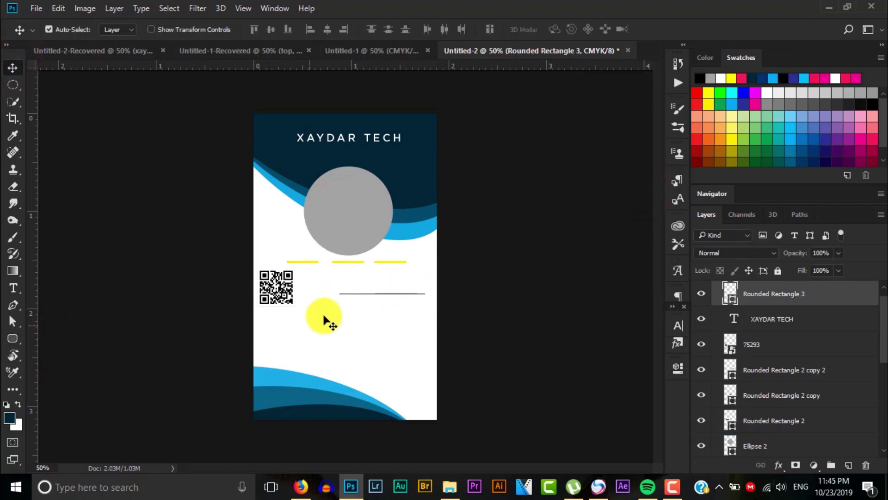
Step: Add a Light-weight 'Signature' caption below the signature line and reposition the line
{"action": "key", "text": "t"}
{"action": "left_click", "coordinate": [346, 303]}
{"action": "type", "text": "Signature"}
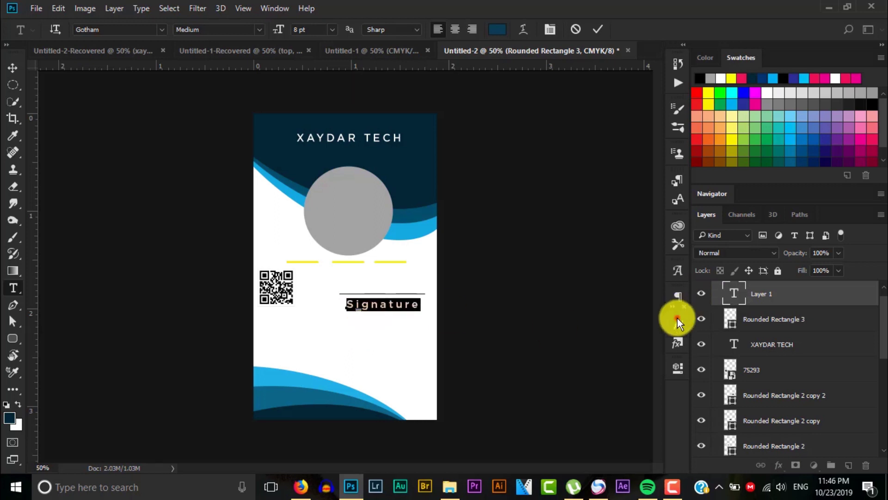
{"action": "left_click", "coordinate": [677, 319]}
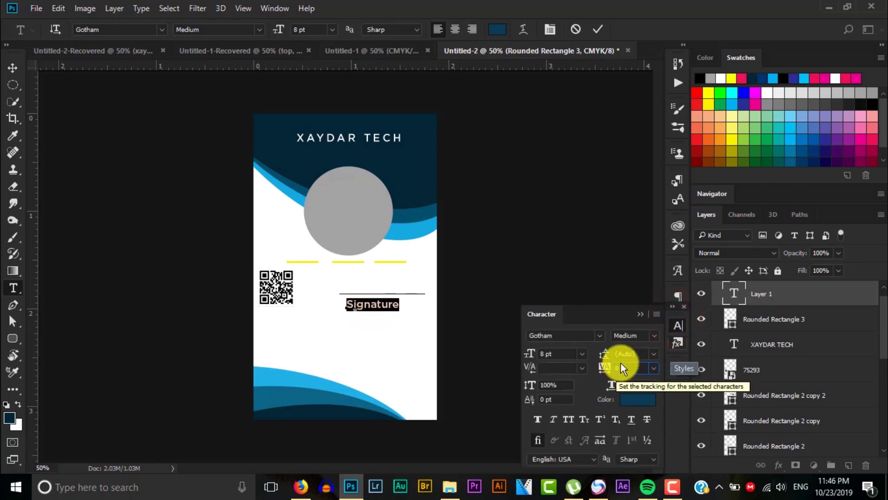
{"action": "left_click", "coordinate": [641, 313]}
{"action": "left_click", "coordinate": [251, 27]}
{"action": "left_click", "coordinate": [230, 56]}
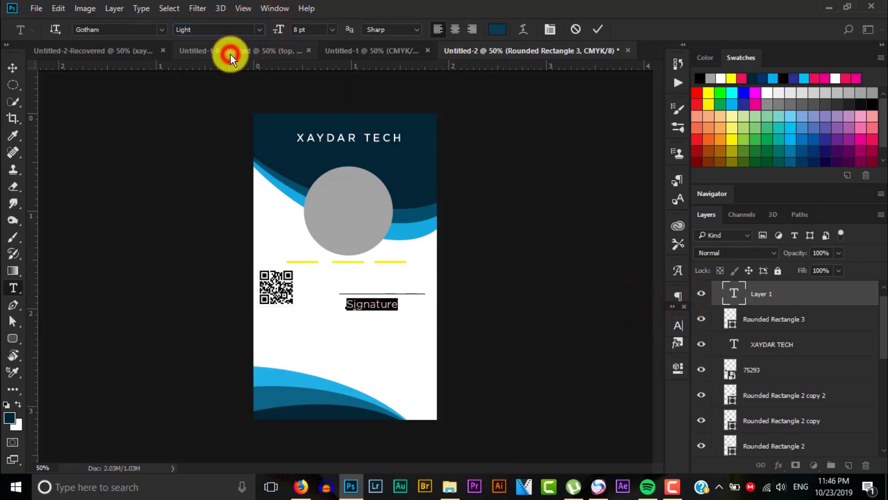
{"action": "left_click", "coordinate": [13, 68]}
{"action": "left_click_drag", "start_coordinate": [391, 299], "coordinate": [381, 291]}
{"action": "left_click", "coordinate": [364, 308]}
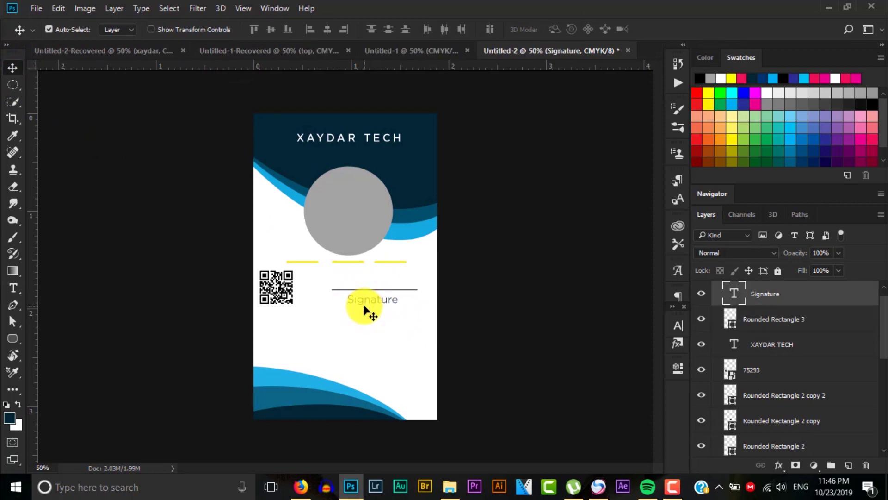
Step: Type 'xaydar' above the line in Shopping Script Demo at 35 pt
{"action": "key", "text": "t"}
{"action": "left_click", "coordinate": [339, 281]}
{"action": "type", "text": "xaydar"}
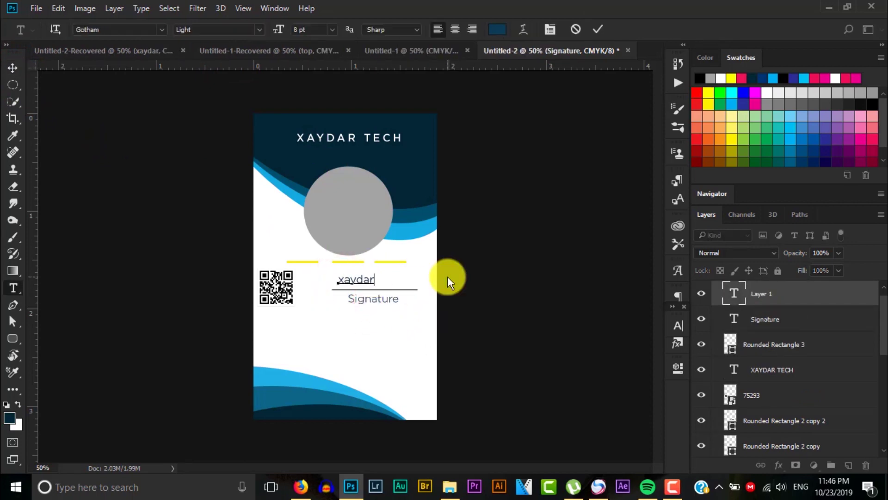
{"action": "key", "text": "ctrl+a"}
{"action": "left_click", "coordinate": [161, 30]}
{"action": "left_click", "coordinate": [148, 67]}
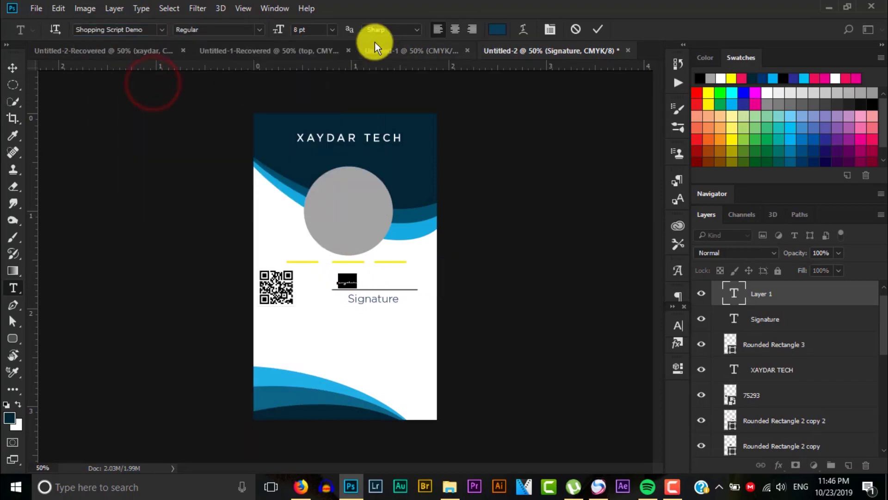
{"action": "left_click_drag", "start_coordinate": [279, 29], "coordinate": [281, 30]}
{"action": "type", "text": "35"}
{"action": "key", "text": "Return"}
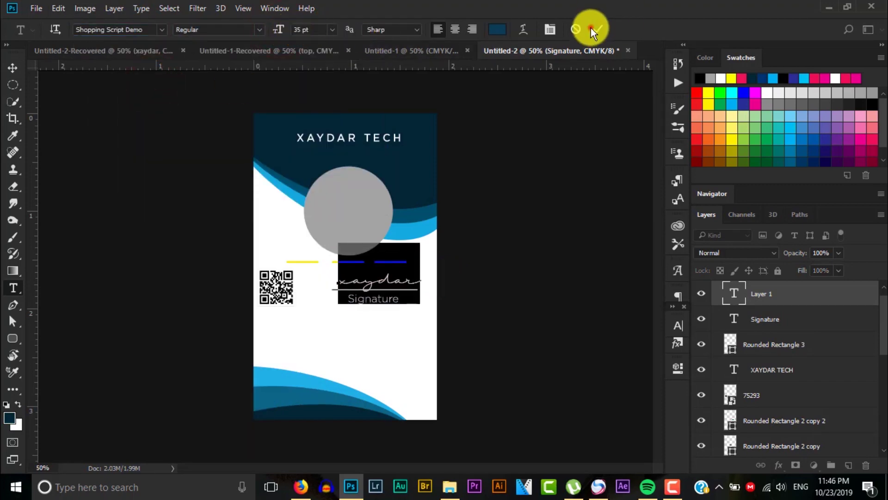
{"action": "left_click", "coordinate": [377, 284]}
Step: Give the 'xaydar' and 'Signature' text a darker colour
{"action": "left_click", "coordinate": [497, 29]}
{"action": "left_click", "coordinate": [604, 258]}
{"action": "left_click", "coordinate": [750, 115]}
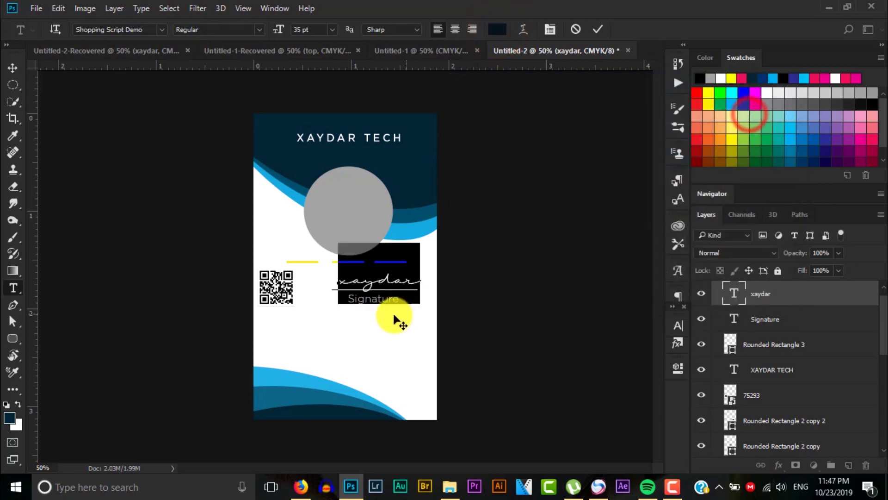
{"action": "left_click", "coordinate": [598, 29]}
{"action": "double_click", "coordinate": [377, 298]}
{"action": "left_click", "coordinate": [503, 29]}
{"action": "left_click", "coordinate": [609, 254]}
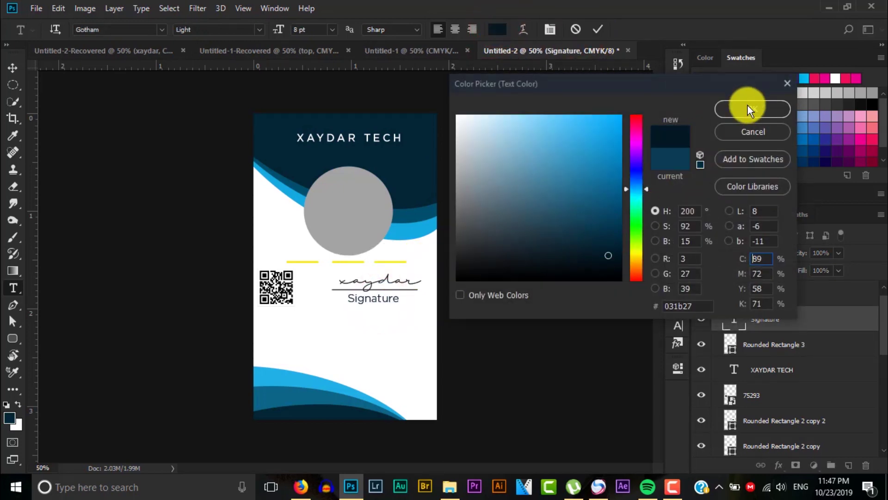
{"action": "left_click", "coordinate": [744, 107]}
{"action": "left_click", "coordinate": [597, 29]}
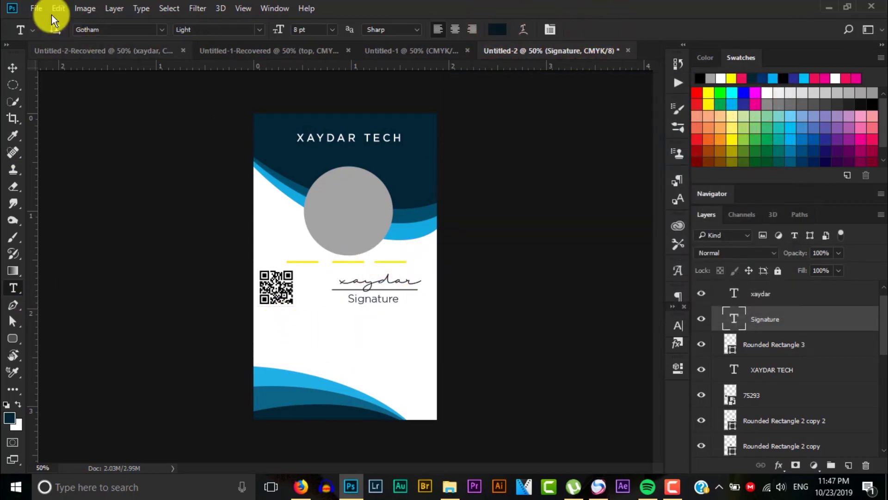
Step: Place the logo over the gray circle, resized, and clip it into the circle
{"action": "left_click", "coordinate": [36, 7]}
{"action": "left_click", "coordinate": [96, 235]}
{"action": "left_click", "coordinate": [676, 365]}
{"action": "left_click_drag", "start_coordinate": [440, 360], "coordinate": [396, 321]}
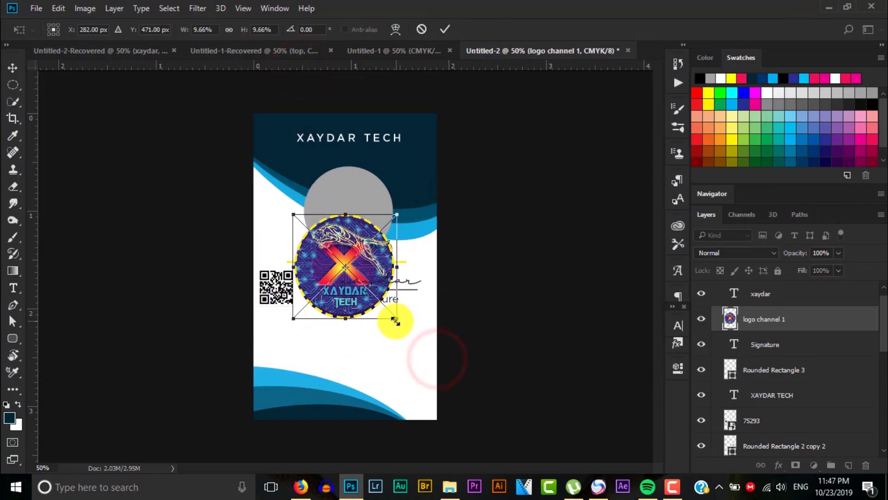
{"action": "left_click_drag", "start_coordinate": [383, 241], "coordinate": [387, 188]}
{"action": "left_click", "coordinate": [445, 29]}
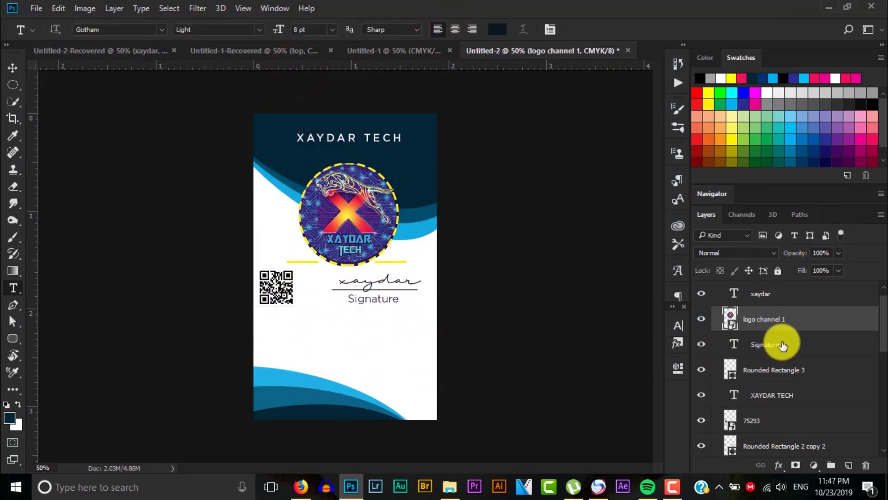
{"action": "left_click_drag", "start_coordinate": [882, 329], "coordinate": [882, 357]}
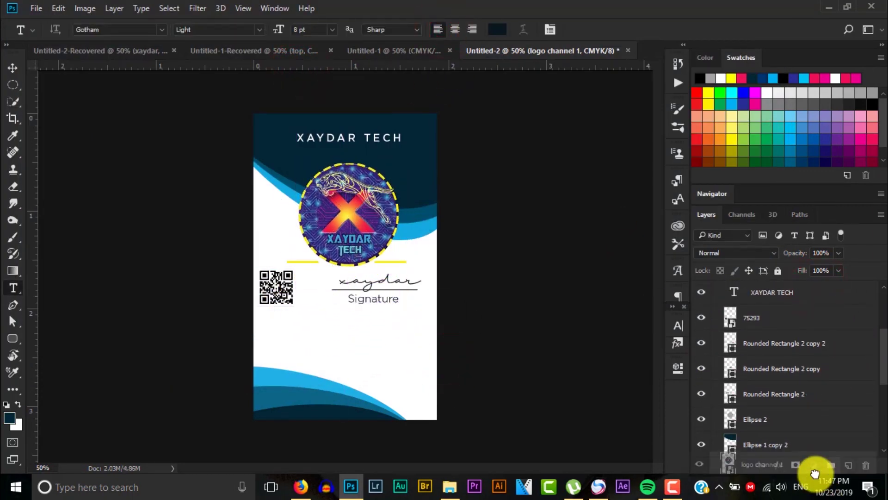
{"action": "left_click_drag", "start_coordinate": [818, 286], "coordinate": [813, 391]}
{"action": "left_click", "coordinate": [789, 382], "text": "alt"}
Step: Give the gray logo circle (Ellipse 2) a yellow outline stroke
{"action": "key", "text": "v"}
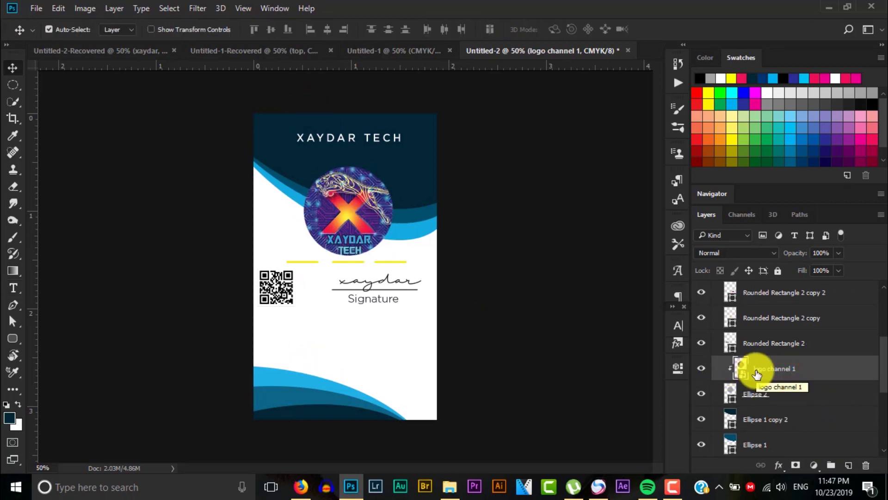
{"action": "left_click", "coordinate": [769, 343]}
{"action": "left_click", "coordinate": [758, 394]}
{"action": "left_click", "coordinate": [13, 338]}
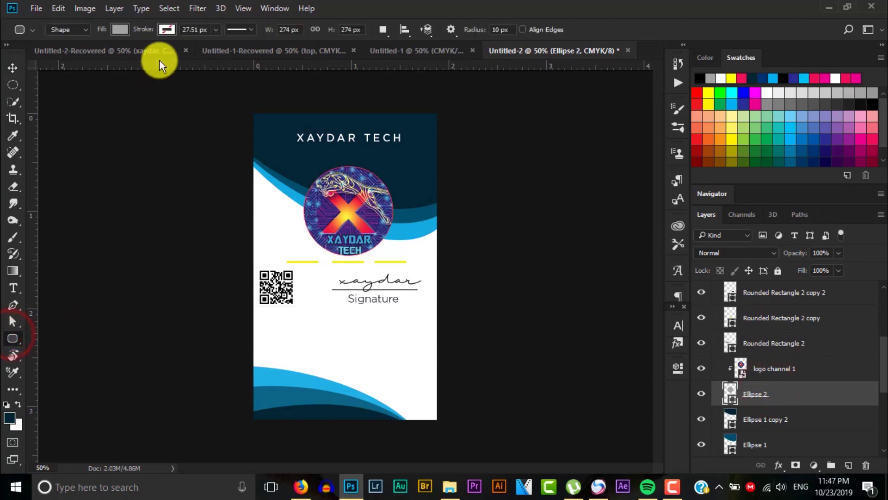
{"action": "left_click", "coordinate": [166, 29]}
{"action": "left_click", "coordinate": [126, 97]}
{"action": "left_click", "coordinate": [12, 68]}
{"action": "left_click", "coordinate": [297, 303]}
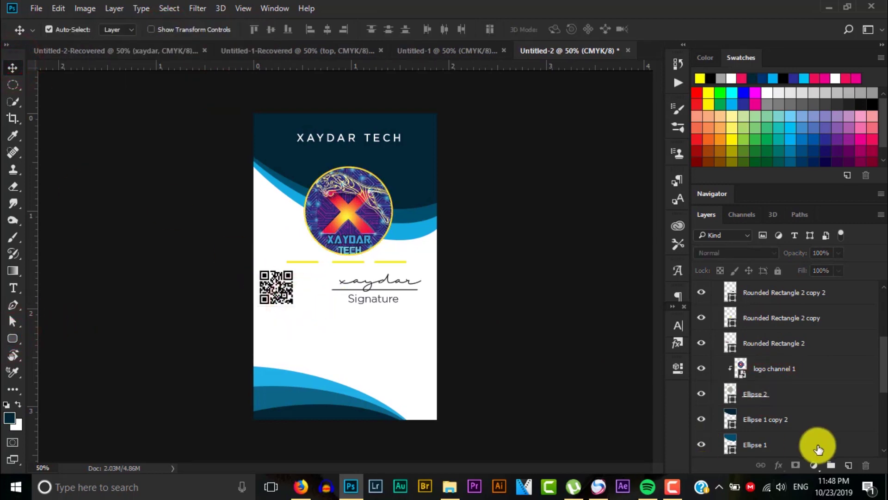
Step: Add a light gray Solid Color fill layer just above Background, collapsing the Q.SARE group
{"action": "left_click", "coordinate": [814, 465]}
{"action": "left_click", "coordinate": [807, 185]}
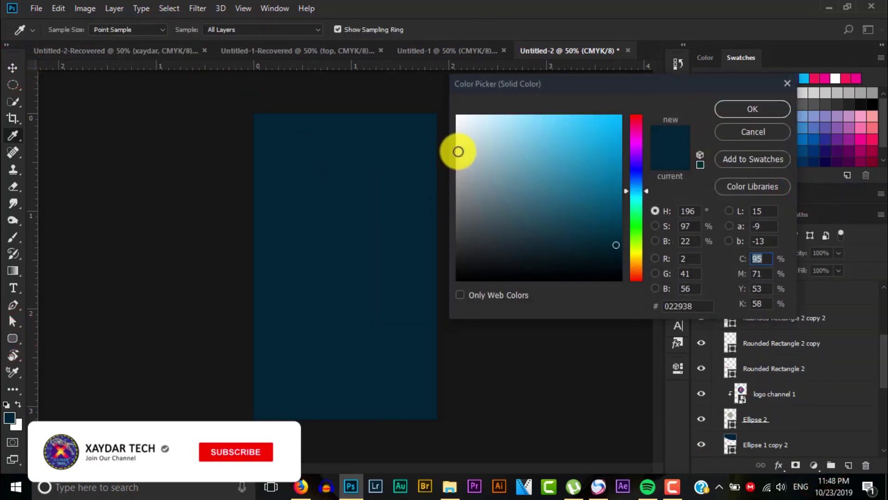
{"action": "left_click", "coordinate": [458, 144]}
{"action": "left_click", "coordinate": [753, 109]}
{"action": "left_click_drag", "start_coordinate": [789, 284], "coordinate": [761, 430]}
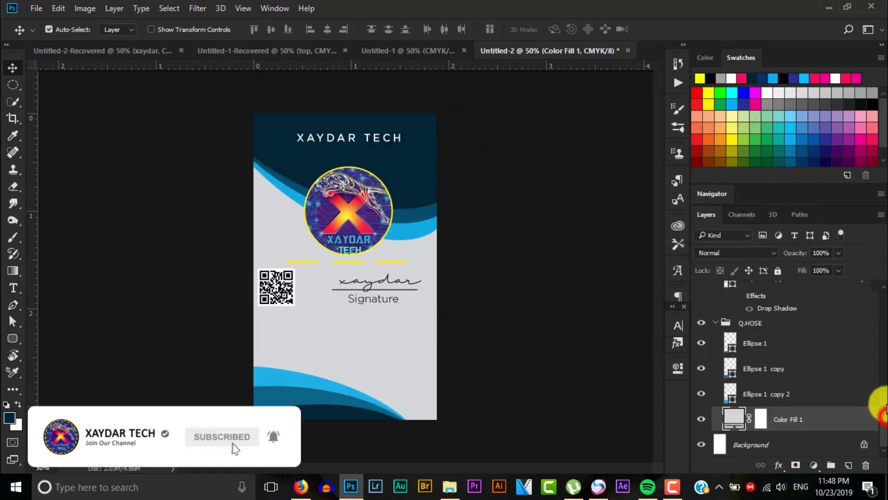
{"action": "scroll", "coordinate": [865, 386], "scroll_direction": "up", "scroll_amount": 3}
{"action": "scroll", "coordinate": [865, 324], "scroll_direction": "up", "scroll_amount": 3}
{"action": "left_click", "coordinate": [716, 288]}
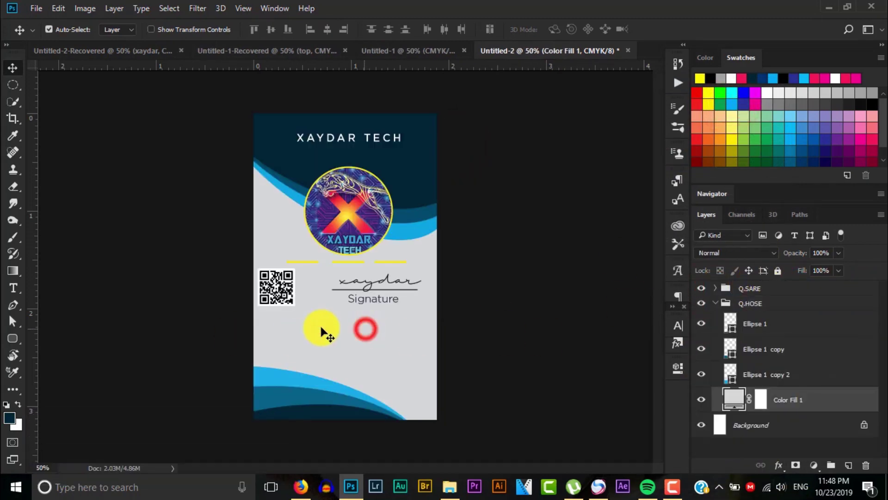
Step: Draw a small yellow ring bullet and position it below the QR code
{"action": "left_click", "coordinate": [12, 339]}
{"action": "left_click", "coordinate": [51, 361]}
{"action": "left_click_drag", "start_coordinate": [288, 325], "coordinate": [299, 336]}
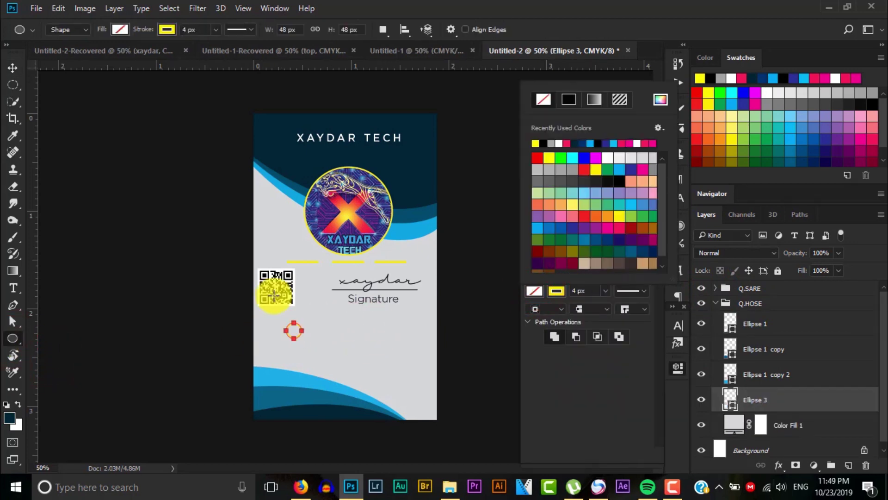
{"action": "key", "text": "v"}
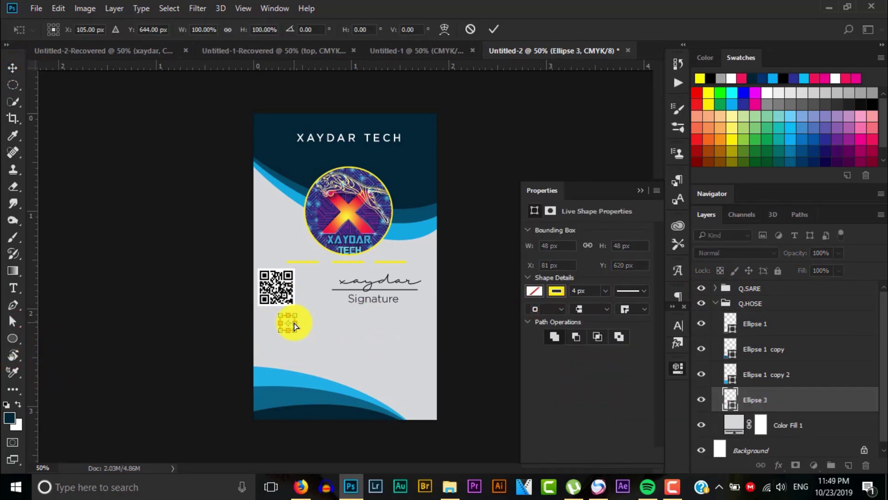
{"action": "left_click_drag", "start_coordinate": [294, 326], "coordinate": [287, 318]}
{"action": "left_click", "coordinate": [264, 375]}
{"action": "key", "text": "ctrl+plus"}
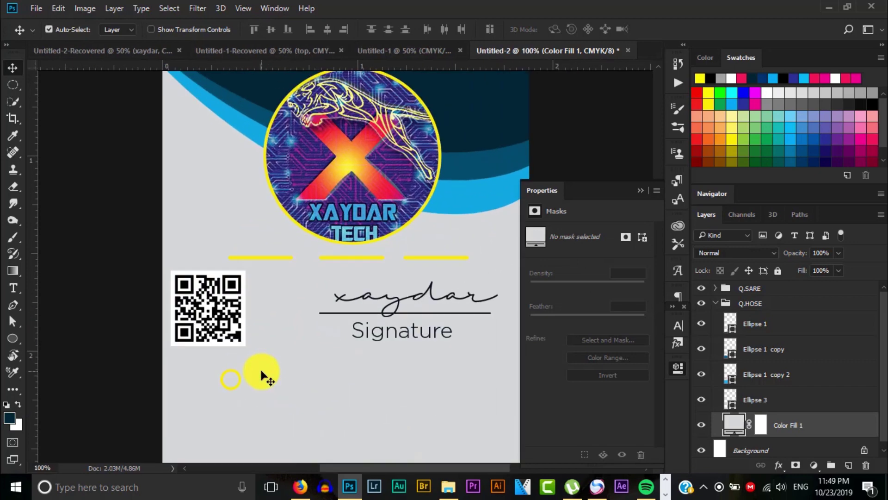
{"action": "left_click", "coordinate": [639, 190]}
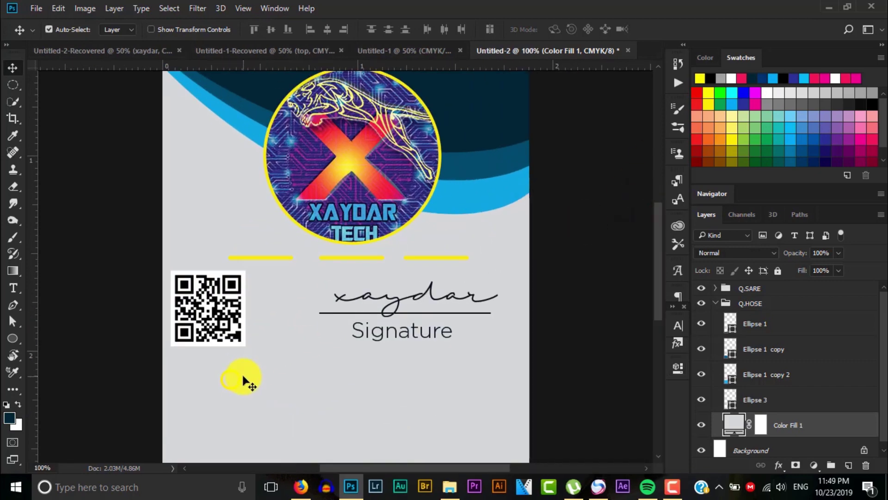
{"action": "left_click_drag", "start_coordinate": [233, 383], "coordinate": [507, 409]}
Step: Add an enlarged Lorem ipsum placeholder paragraph beside the yellow ring
{"action": "key", "text": "t"}
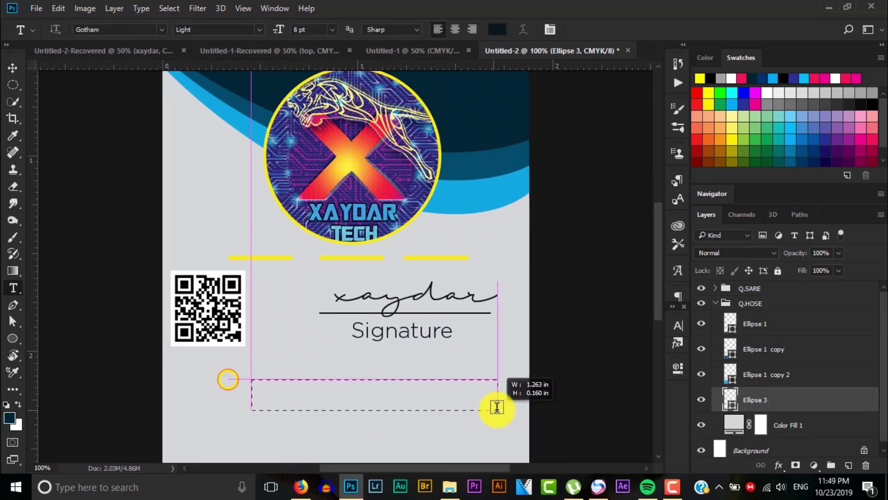
{"action": "left_click", "coordinate": [141, 8]}
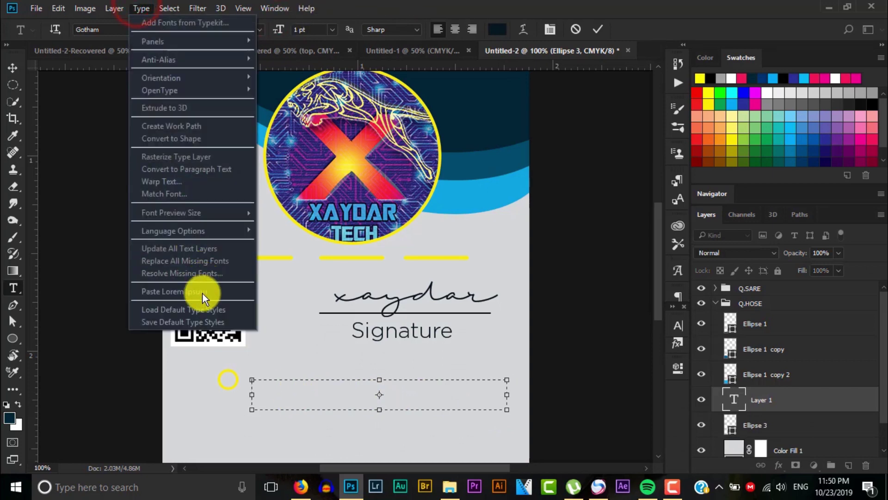
{"action": "left_click", "coordinate": [203, 292]}
{"action": "left_click_drag", "start_coordinate": [278, 29], "coordinate": [281, 29]}
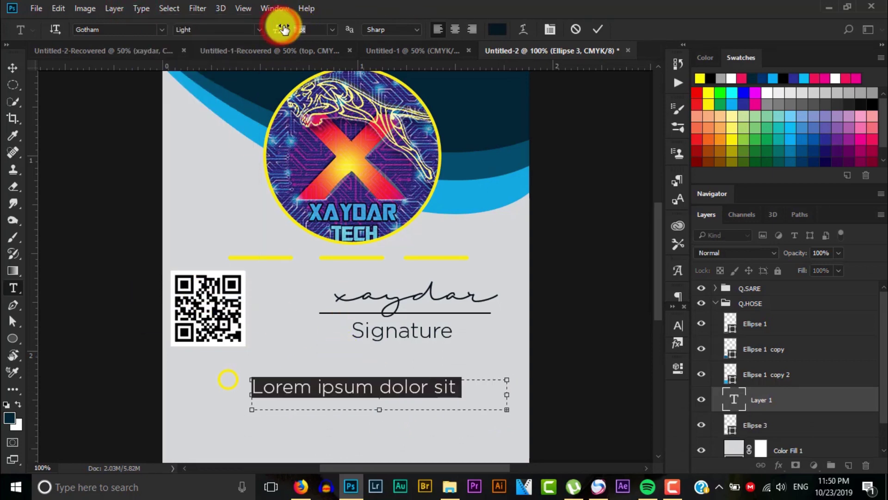
{"action": "left_click", "coordinate": [600, 32]}
{"action": "key", "text": "v"}
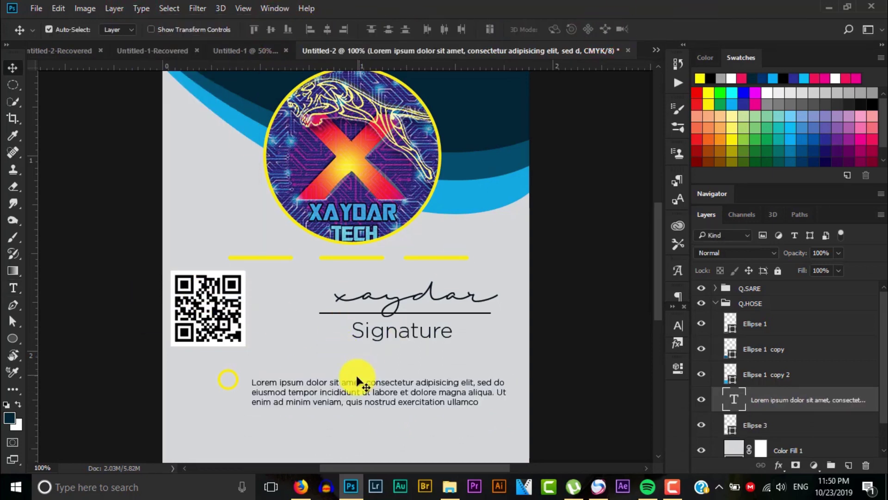
{"action": "left_click_drag", "start_coordinate": [357, 377], "coordinate": [347, 366]}
Step: Duplicate the ring and paragraph twice, stacking copies downward into three bulleted lines
{"action": "left_click", "coordinate": [235, 387]}
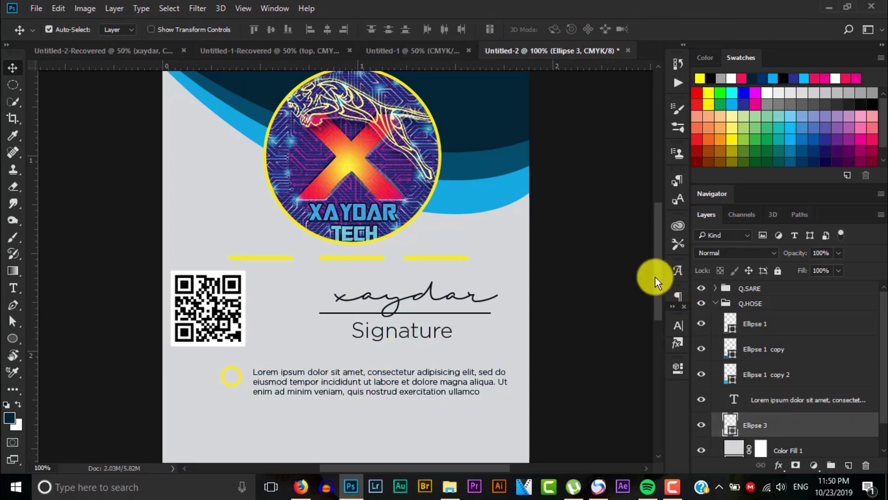
{"action": "left_click_drag", "start_coordinate": [655, 277], "coordinate": [656, 306]}
{"action": "left_click_drag", "start_coordinate": [234, 288], "coordinate": [231, 291], "text": "alt"}
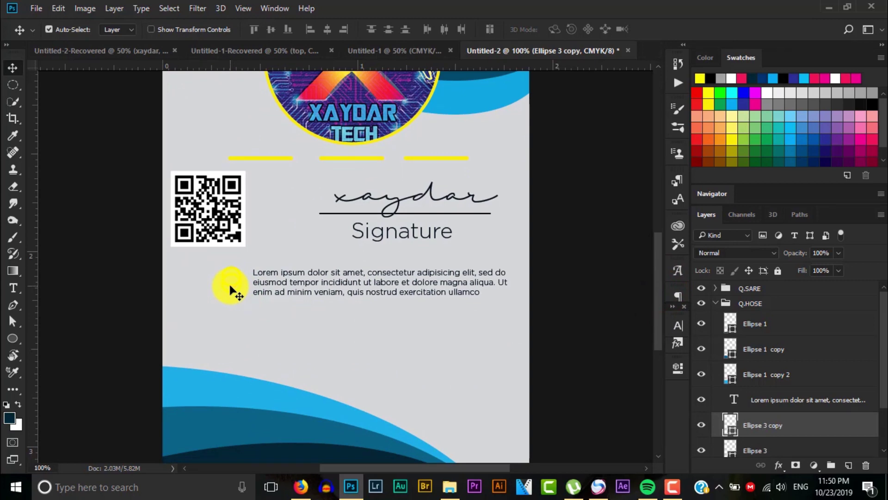
{"action": "key", "text": "ctrl+j"}
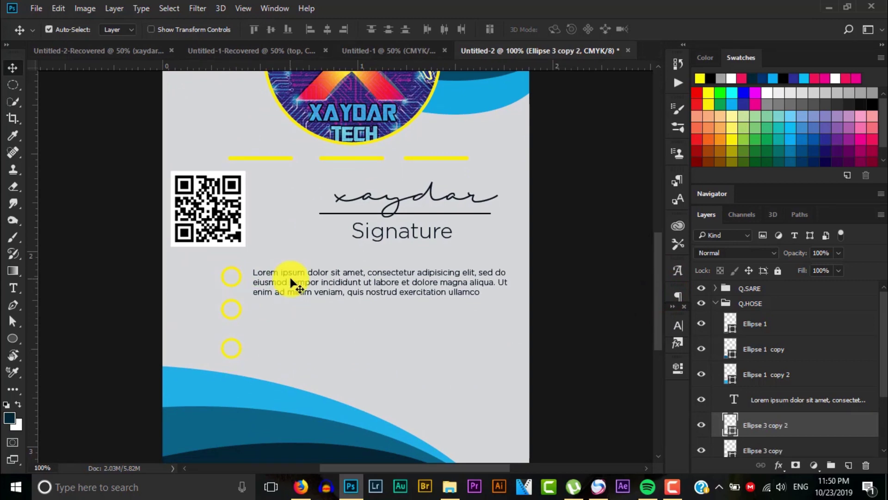
{"action": "left_click", "coordinate": [292, 283]}
{"action": "key", "text": "ctrl+j"}
{"action": "key", "text": "shift+Down"}
{"action": "key", "text": "shift+Down"}
{"action": "key", "text": "shift+Down"}
{"action": "key", "text": "ctrl+j"}
{"action": "key", "text": "shift+Down"}
{"action": "key", "text": "shift+Down"}
{"action": "key", "text": "shift+Down"}
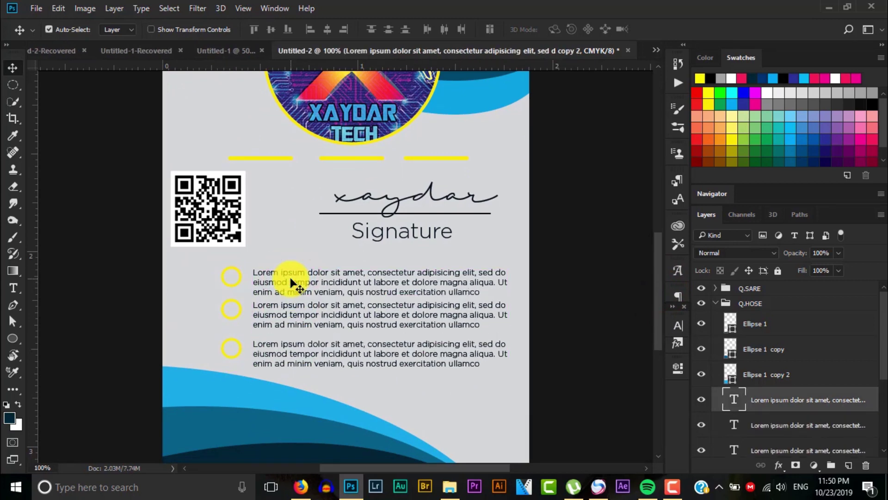
{"action": "key", "text": "ctrl+minus"}
{"action": "key", "text": "ctrl+minus"}
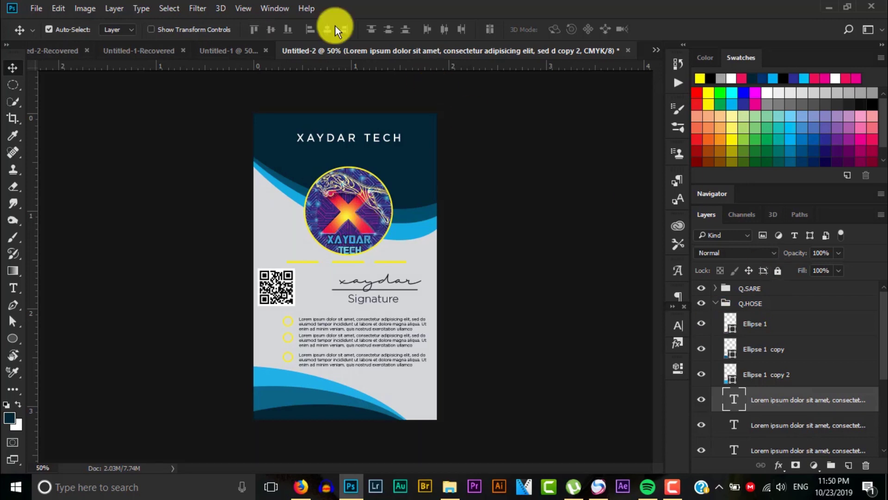
{"action": "left_click", "coordinate": [236, 49]}
Step: On Untitled-1, recolour the right-hand bar under Graphic designer orange
{"action": "left_click", "coordinate": [512, 47]}
{"action": "left_click", "coordinate": [235, 49]}
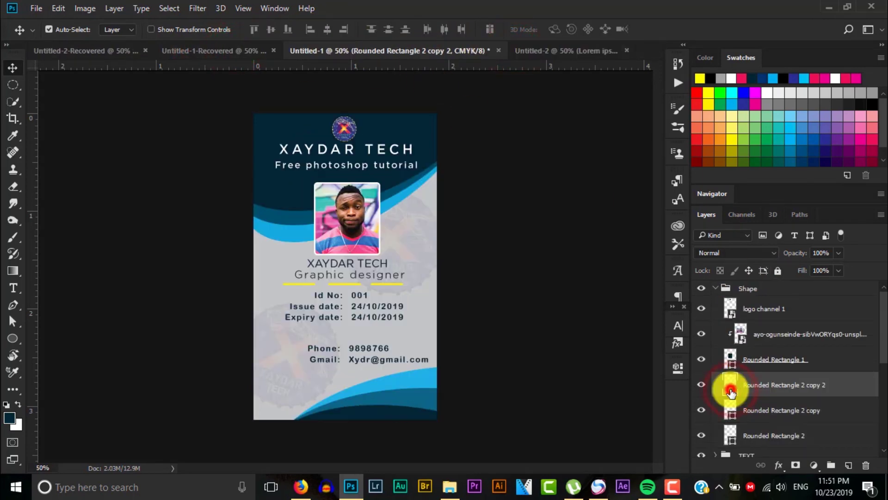
{"action": "double_click", "coordinate": [731, 393]}
{"action": "mouse_move", "coordinate": [635, 257]}
{"action": "left_mouse_down"}
{"action": "mouse_move", "coordinate": [633, 267]}
{"action": "mouse_move", "coordinate": [647, 270]}
{"action": "left_mouse_up"}
{"action": "left_click", "coordinate": [614, 126]}
{"action": "left_click", "coordinate": [615, 142]}
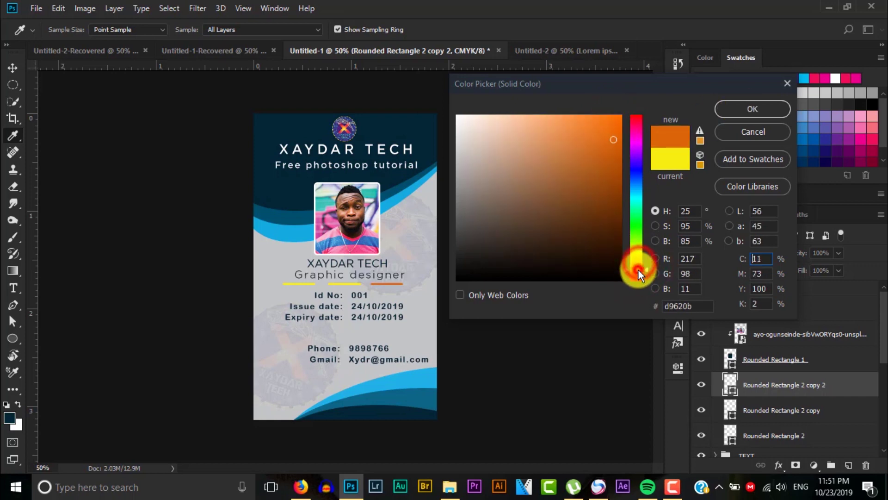
{"action": "left_click", "coordinate": [638, 273]}
{"action": "left_click", "coordinate": [605, 117]}
{"action": "left_click", "coordinate": [738, 110]}
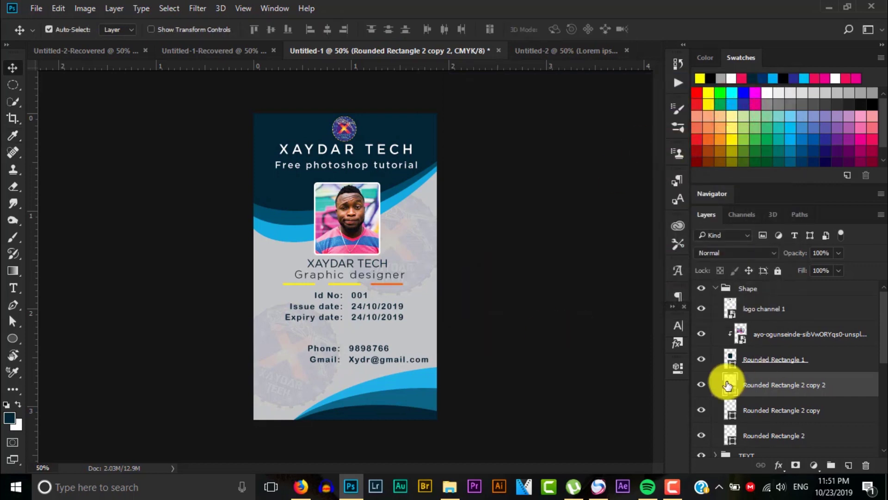
{"action": "double_click", "coordinate": [730, 384]}
Step: Set the middle and left bars to orange #f26422
{"action": "left_click", "coordinate": [721, 111]}
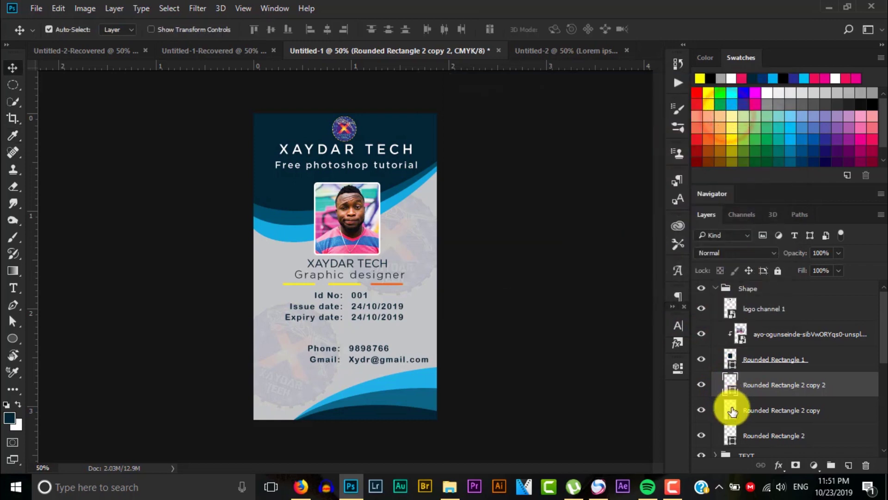
{"action": "double_click", "coordinate": [730, 407]}
{"action": "type", "text": "f26422"}
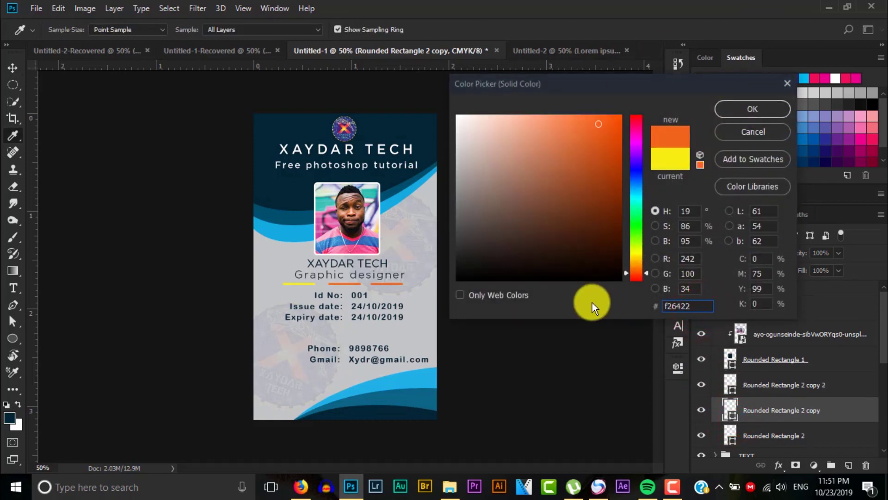
{"action": "key", "text": "Return"}
{"action": "double_click", "coordinate": [730, 435]}
{"action": "double_click", "coordinate": [688, 306]}
{"action": "type", "text": "f26422"}
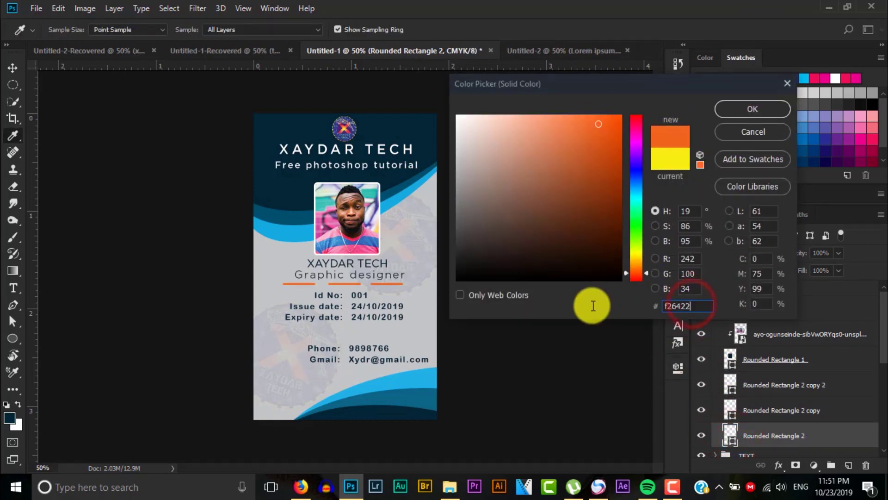
{"action": "key", "text": "Return"}
Step: Set the photo frame's outline stroke colour to #f26422
{"action": "left_click", "coordinate": [773, 359]}
{"action": "left_click", "coordinate": [12, 338]}
{"action": "left_click", "coordinate": [167, 29]}
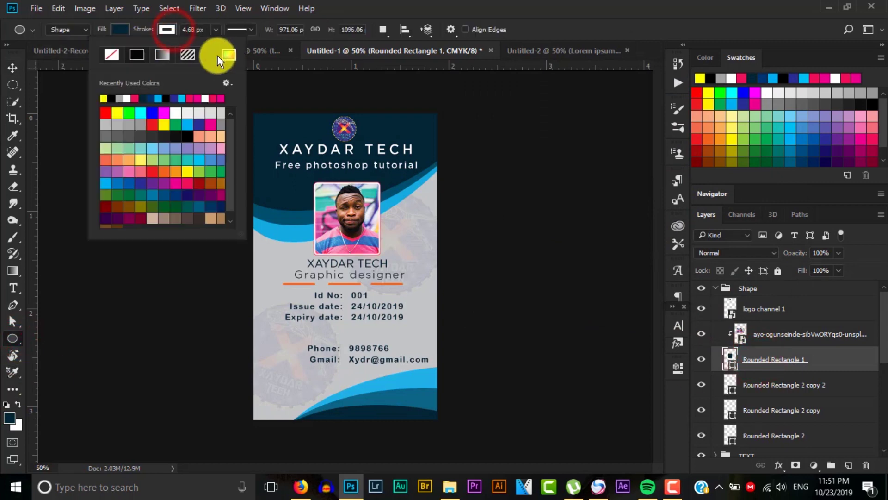
{"action": "left_click", "coordinate": [229, 56]}
{"action": "type", "text": "f26422"}
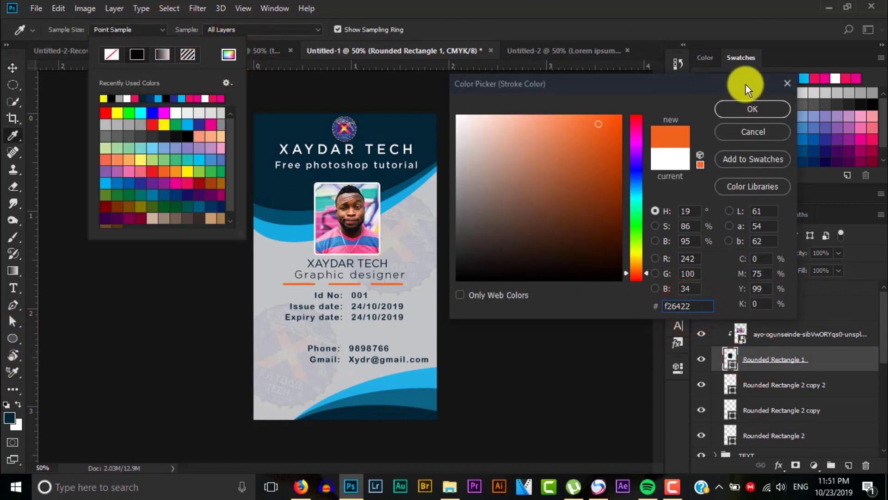
{"action": "left_click", "coordinate": [753, 109]}
Step: On Untitled-2, set the logo's Ellipse 2 ring stroke to orange f26422
{"action": "key", "text": "v"}
{"action": "left_click", "coordinate": [537, 50]}
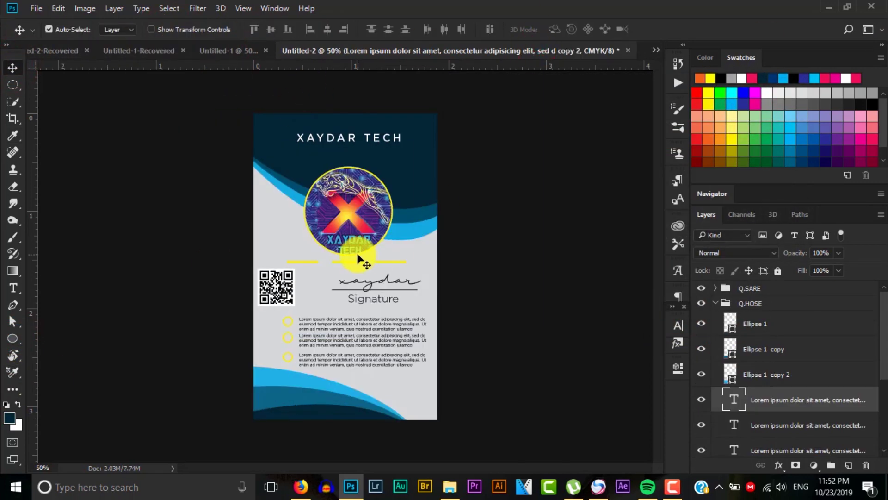
{"action": "left_click", "coordinate": [357, 254]}
{"action": "left_click_drag", "start_coordinate": [872, 347], "coordinate": [873, 371]}
{"action": "left_click", "coordinate": [755, 417]}
{"action": "left_click", "coordinate": [11, 340]}
{"action": "left_click", "coordinate": [174, 28]}
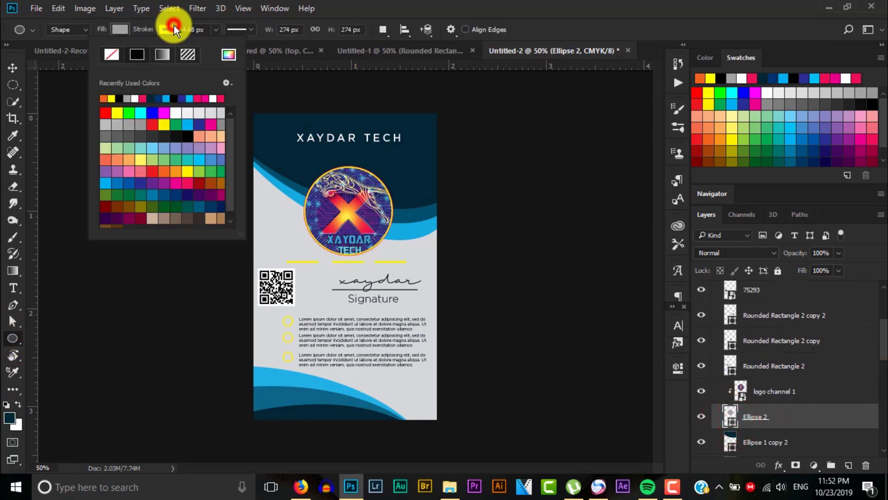
{"action": "left_click", "coordinate": [229, 54]}
{"action": "key", "text": "ctrl+v"}
{"action": "key", "text": "Return"}
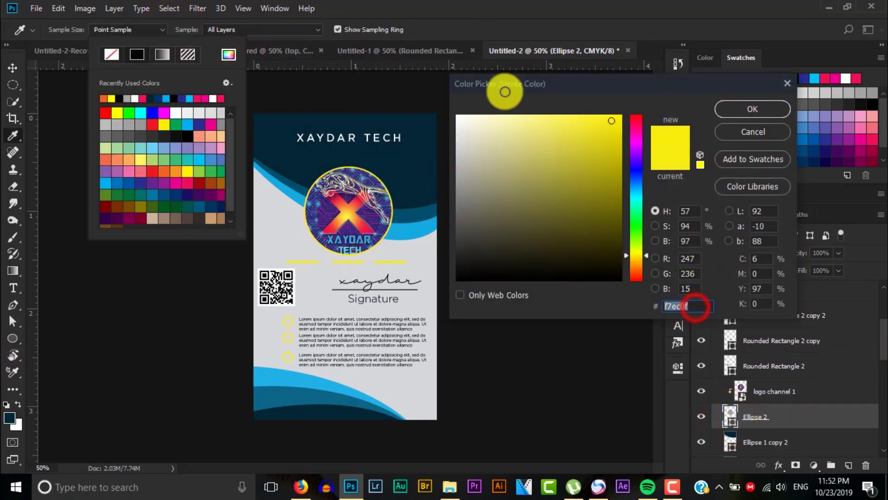
{"action": "key", "text": "Escape"}
Step: Recolour the right, middle and left divider lines under the logo to orange f26422
{"action": "key", "text": "v"}
{"action": "double_click", "coordinate": [735, 317]}
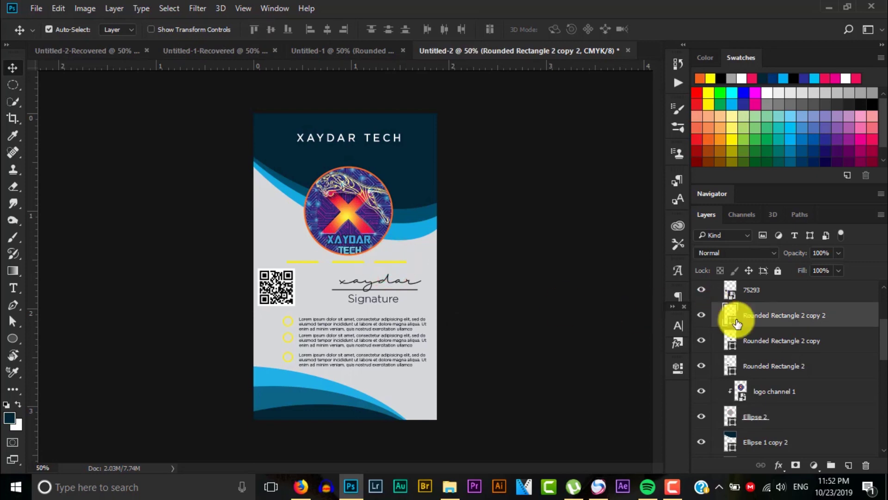
{"action": "key", "text": "Return"}
{"action": "left_click", "coordinate": [357, 262]}
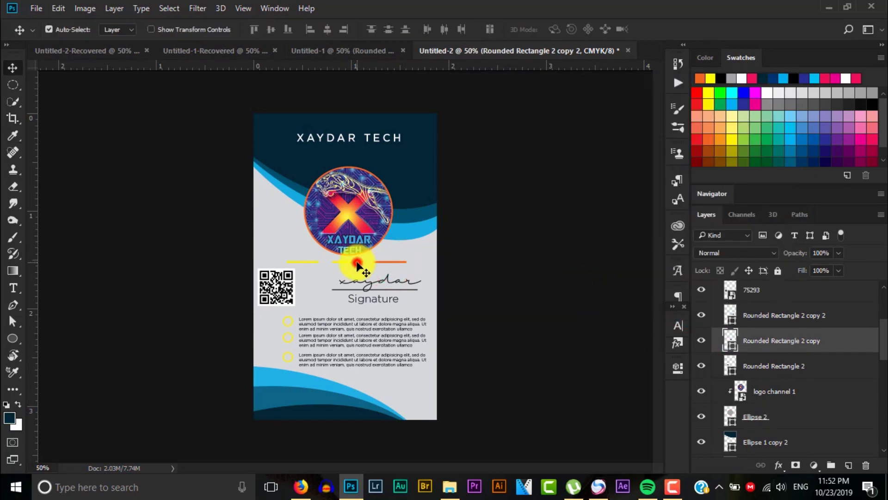
{"action": "double_click", "coordinate": [732, 340]}
{"action": "key", "text": "Escape"}
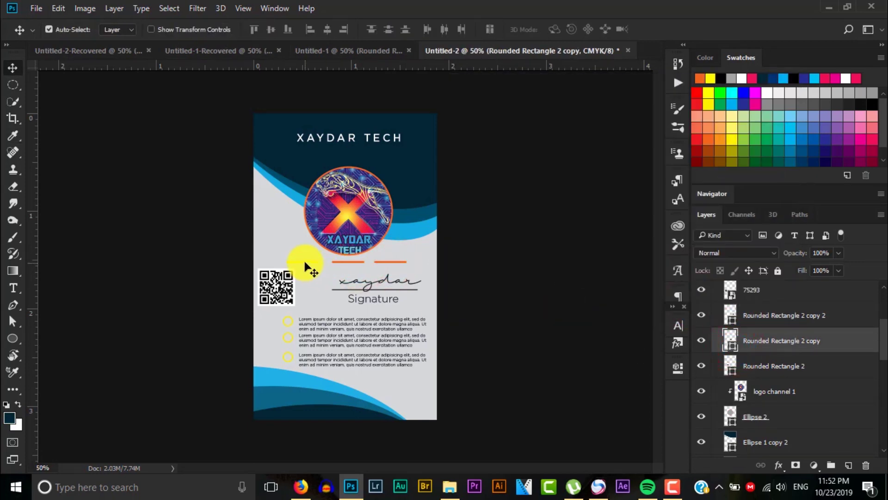
{"action": "left_click", "coordinate": [305, 262]}
{"action": "double_click", "coordinate": [732, 365]}
{"action": "key", "text": "Return"}
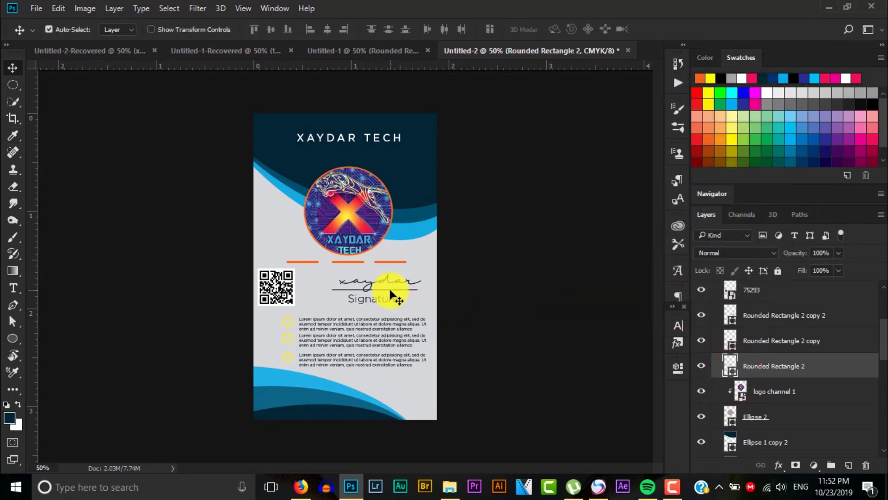
Step: Select the first bullet ring and check its colour settings
{"action": "left_click", "coordinate": [391, 296]}
{"action": "left_click", "coordinate": [291, 325]}
{"action": "double_click", "coordinate": [731, 444]}
{"action": "key", "text": "Return"}
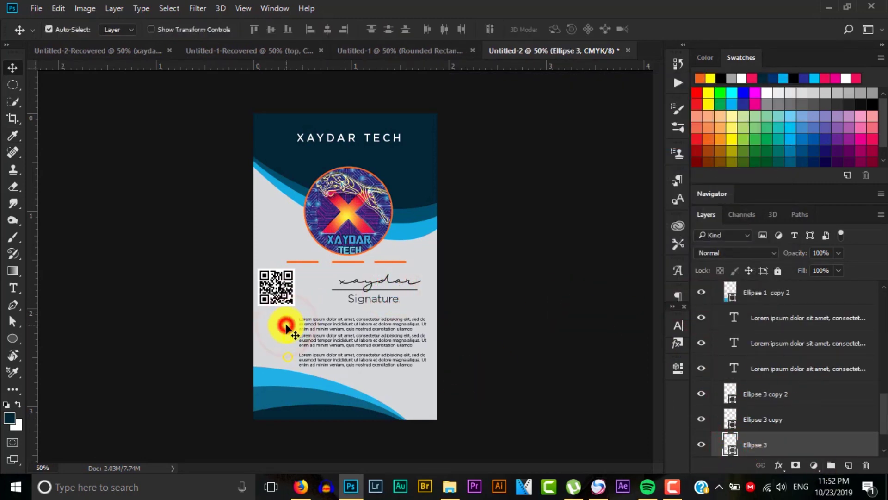
Step: Set the first bullet ring's stroke colour to orange f26422
{"action": "double_click", "coordinate": [731, 444]}
{"action": "key", "text": "Return"}
{"action": "left_click", "coordinate": [12, 338]}
{"action": "left_click", "coordinate": [165, 30]}
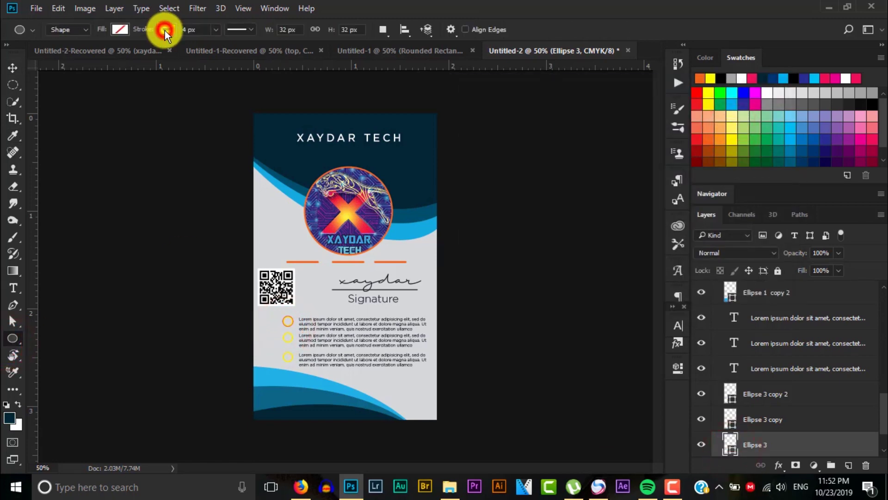
{"action": "left_click", "coordinate": [227, 55]}
{"action": "double_click", "coordinate": [696, 306]}
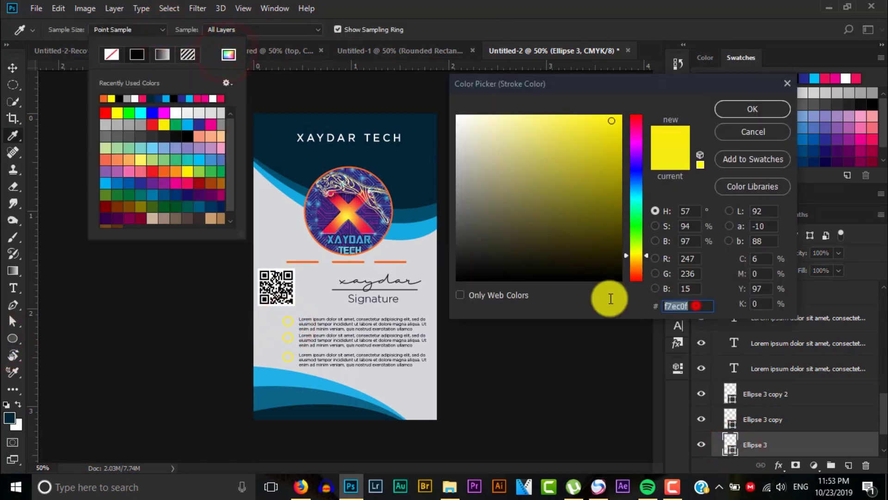
{"action": "key", "text": "ctrl+v"}
{"action": "key", "text": "Return"}
{"action": "key", "text": "v"}
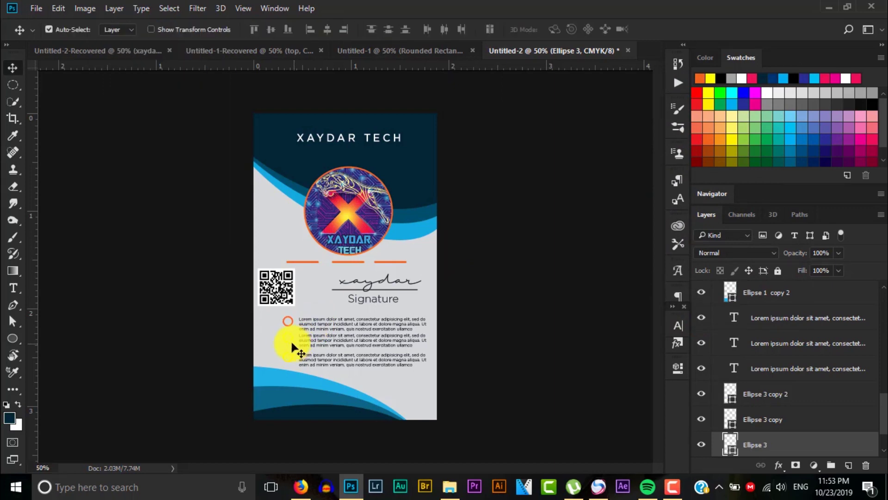
Step: Set the second bullet ring's stroke colour to orange f26422
{"action": "left_click", "coordinate": [286, 340]}
{"action": "left_click", "coordinate": [13, 339]}
{"action": "left_click", "coordinate": [166, 30]}
{"action": "left_click", "coordinate": [226, 54]}
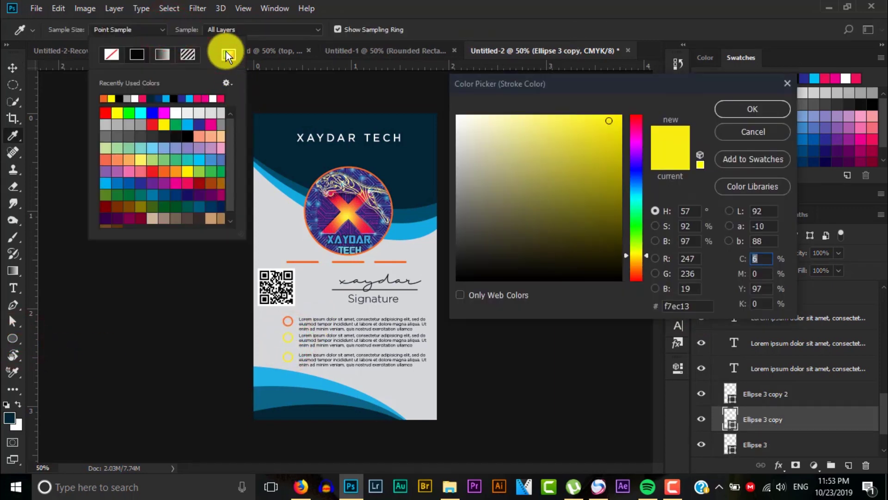
{"action": "double_click", "coordinate": [697, 306]}
{"action": "key", "text": "ctrl+v"}
{"action": "key", "text": "Return"}
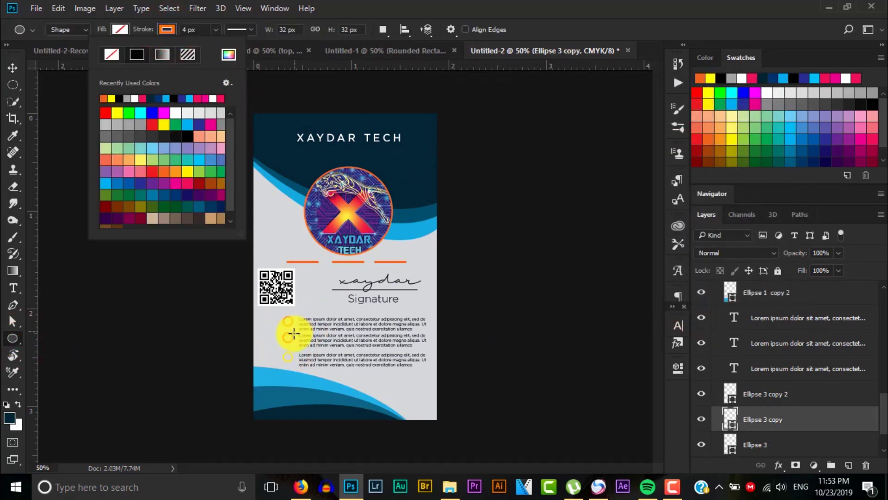
{"action": "key", "text": "v"}
Step: Make the third bullet ring's stroke orange, then return to Untitled-1
{"action": "left_click", "coordinate": [287, 366]}
{"action": "left_click", "coordinate": [36, 8]}
{"action": "mouse_move", "coordinate": [59, 9]}
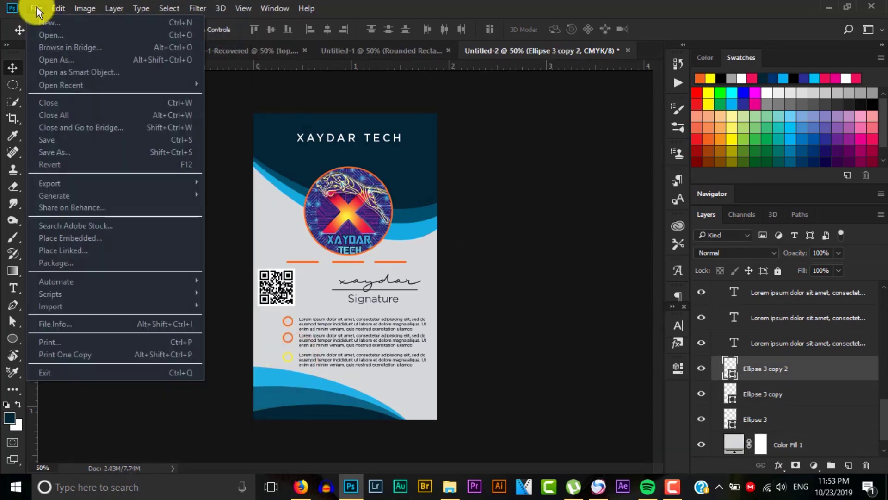
{"action": "key", "text": "Escape"}
{"action": "key", "text": "u"}
{"action": "left_click", "coordinate": [167, 29]}
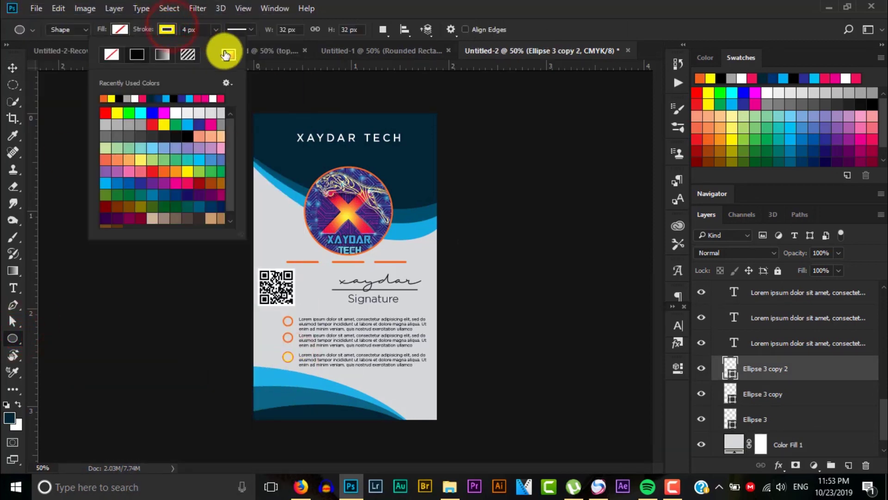
{"action": "left_click", "coordinate": [227, 54]}
{"action": "key", "text": "Escape"}
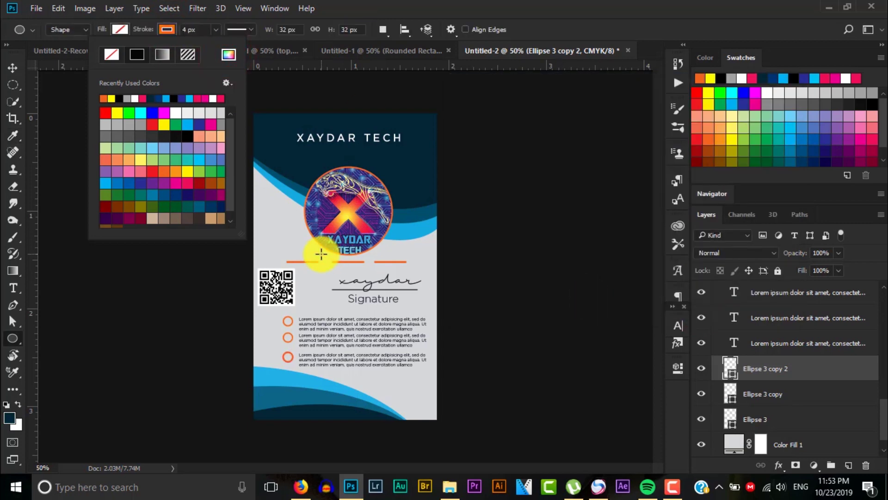
{"action": "key", "text": "Escape"}
{"action": "left_click", "coordinate": [377, 49]}
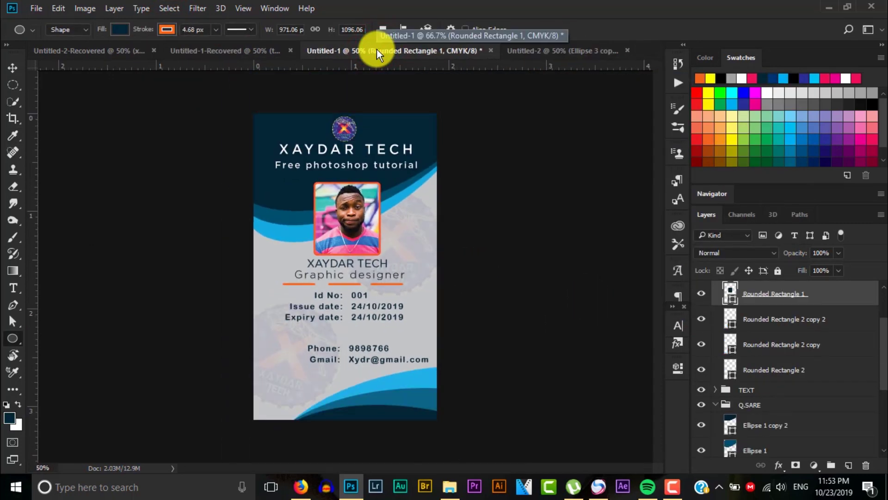